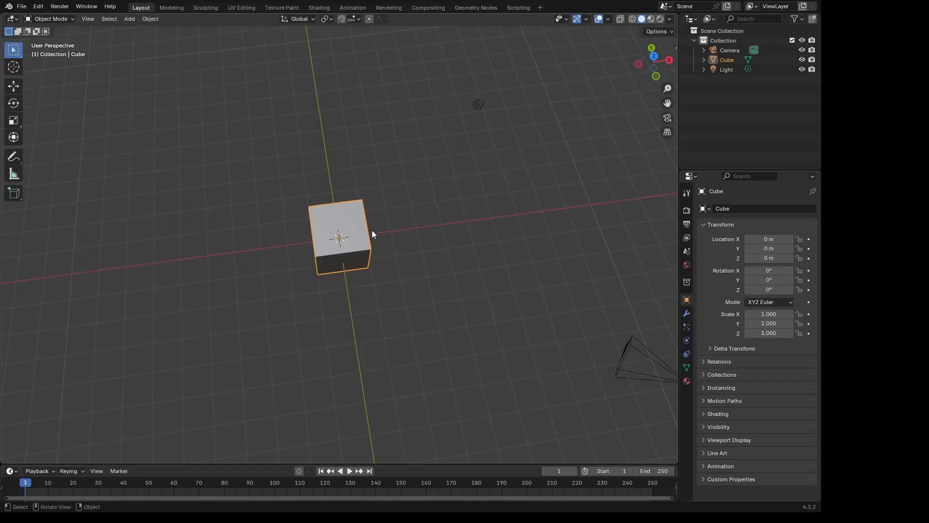
- Move the cube along the global X axis to an X location of -1 m
{"action": "middle_click_drag", "start_coordinate": [371, 233], "coordinate": [473, 182]}
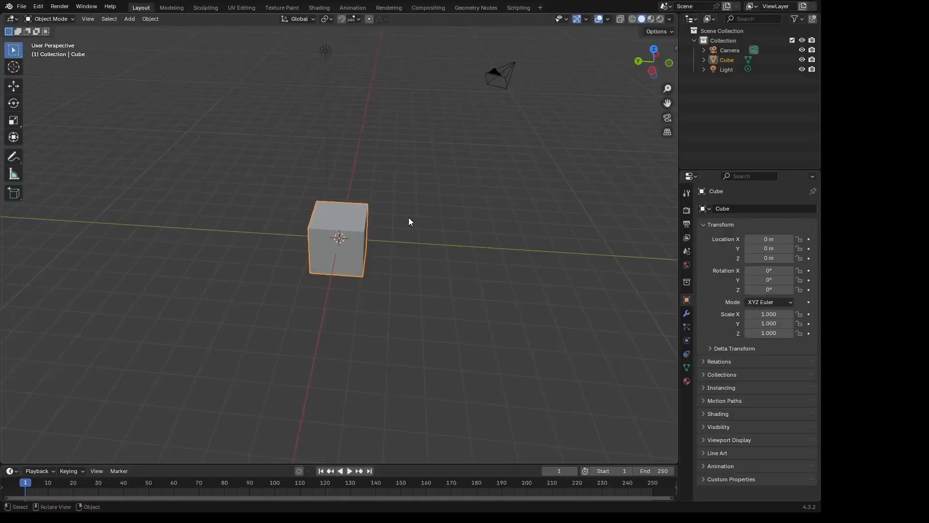
{"action": "middle_click_drag", "start_coordinate": [388, 204], "coordinate": [526, 198]}
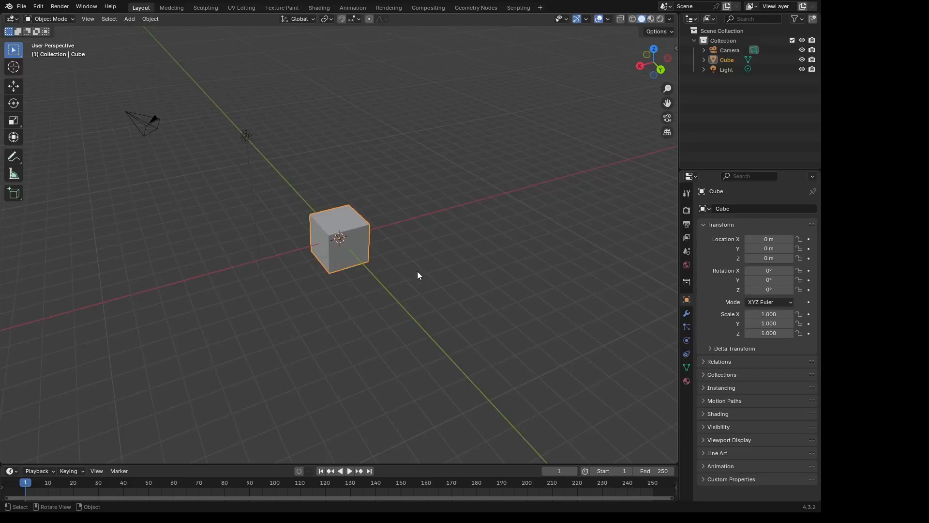
{"action": "mouse_move", "coordinate": [417, 272]}
{"action": "middle_mouse_down"}
{"action": "mouse_move", "coordinate": [400, 276]}
{"action": "mouse_move", "coordinate": [423, 277]}
{"action": "mouse_move", "coordinate": [413, 273]}
{"action": "middle_mouse_up"}
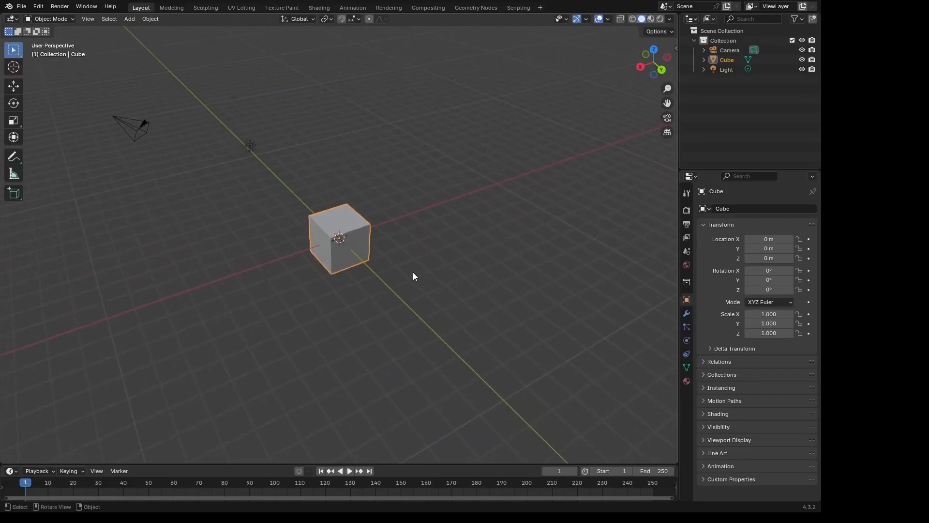
{"action": "key", "text": "g"}
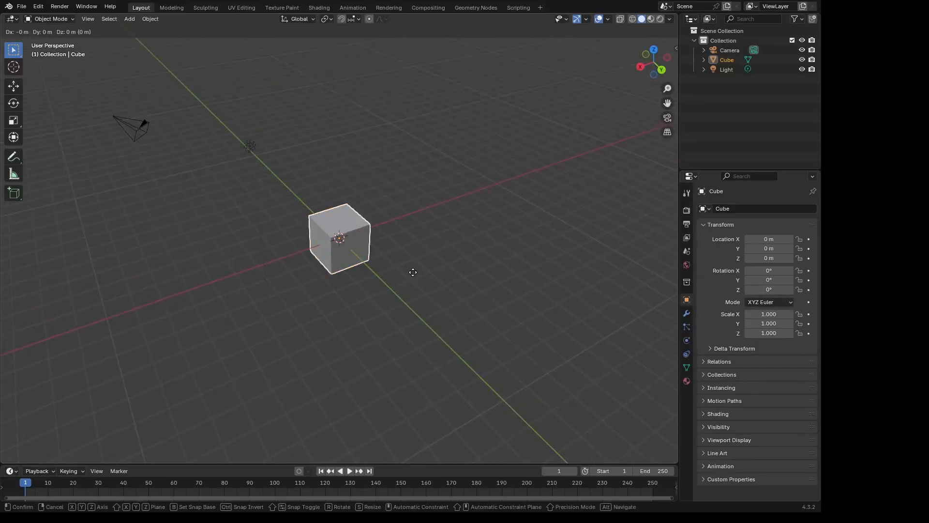
{"action": "key", "text": "x"}
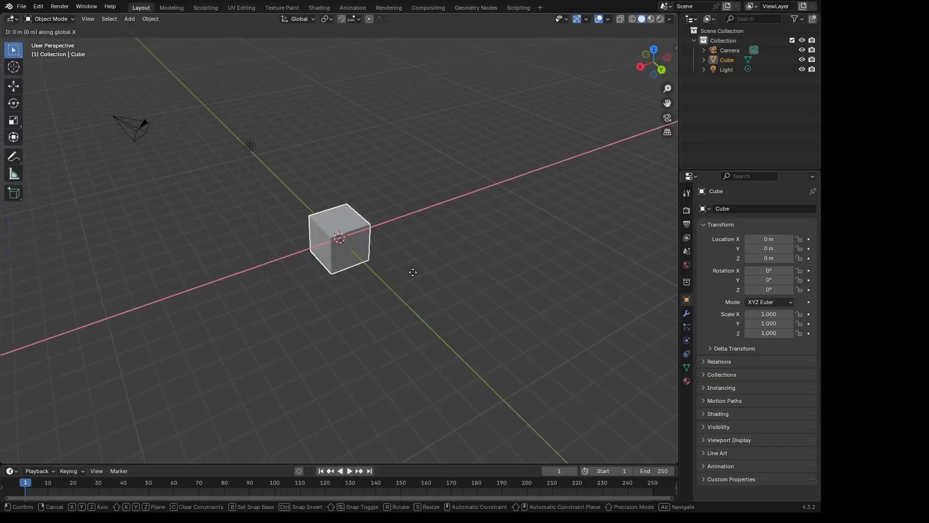
{"action": "left_click", "coordinate": [641, 208]}
{"action": "middle_click_drag", "start_coordinate": [470, 149], "coordinate": [437, 212]}
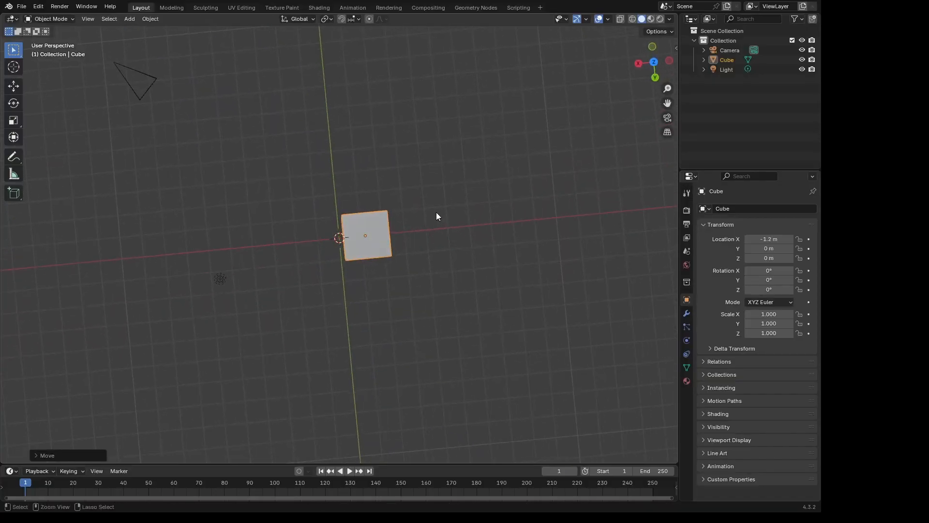
{"action": "key", "text": "g"}
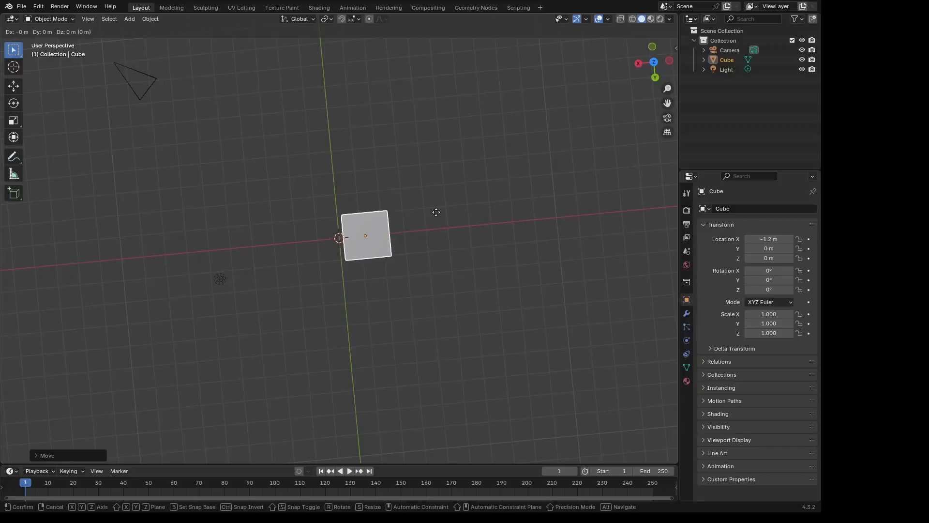
{"action": "key", "text": "x"}
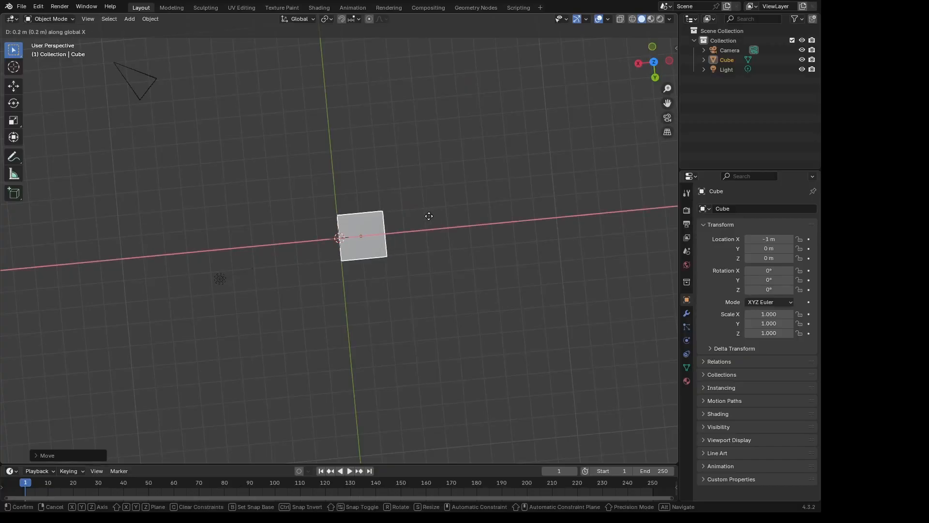
{"action": "left_click", "coordinate": [429, 216]}
- Add a Mirror modifier to the cube
{"action": "middle_click_drag", "start_coordinate": [429, 216], "coordinate": [464, 155]}
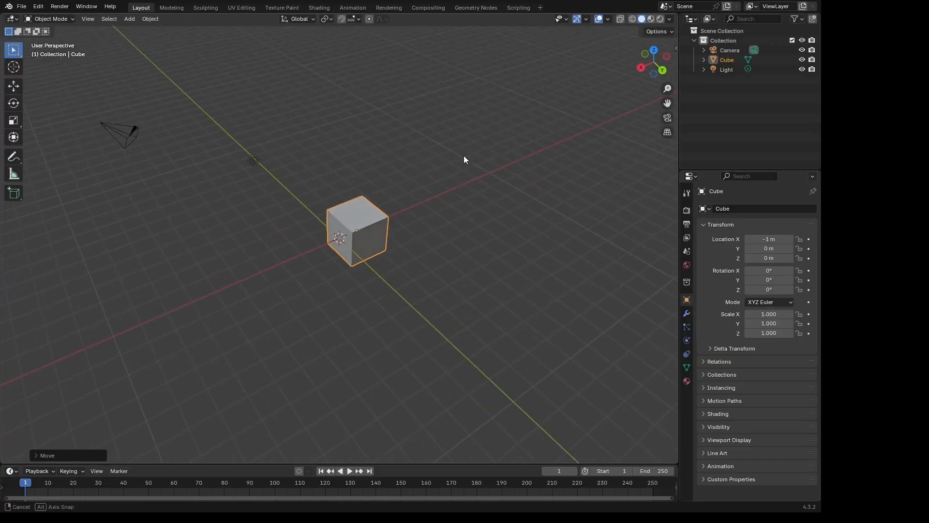
{"action": "left_click", "coordinate": [686, 314]}
{"action": "left_click", "coordinate": [719, 208]}
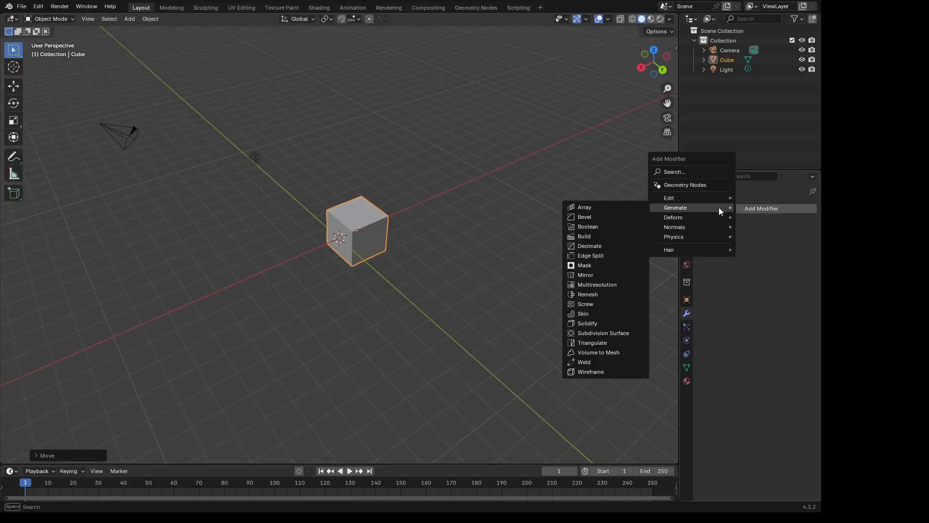
{"action": "left_click", "coordinate": [588, 276]}
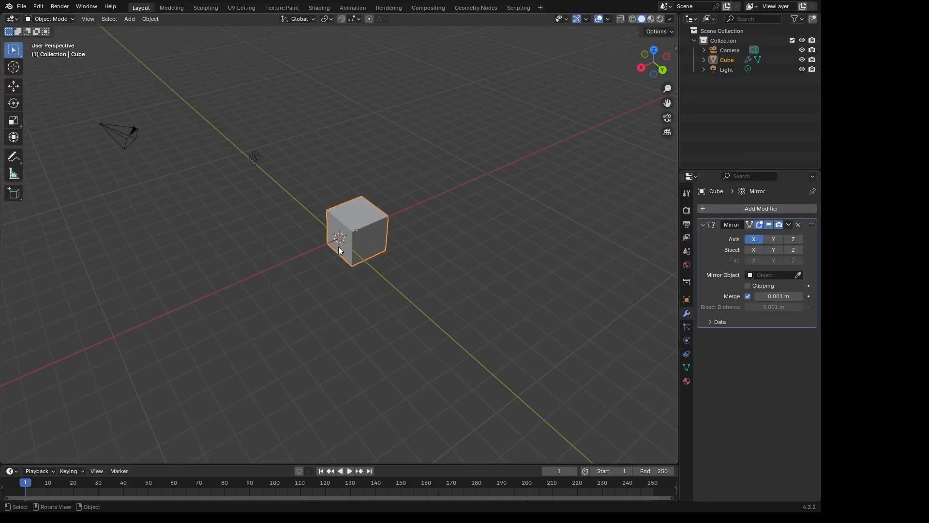
- Add a Plain Axes empty at the world origin and rename it Mirrow.Empty
{"action": "key", "text": "shift+a"}
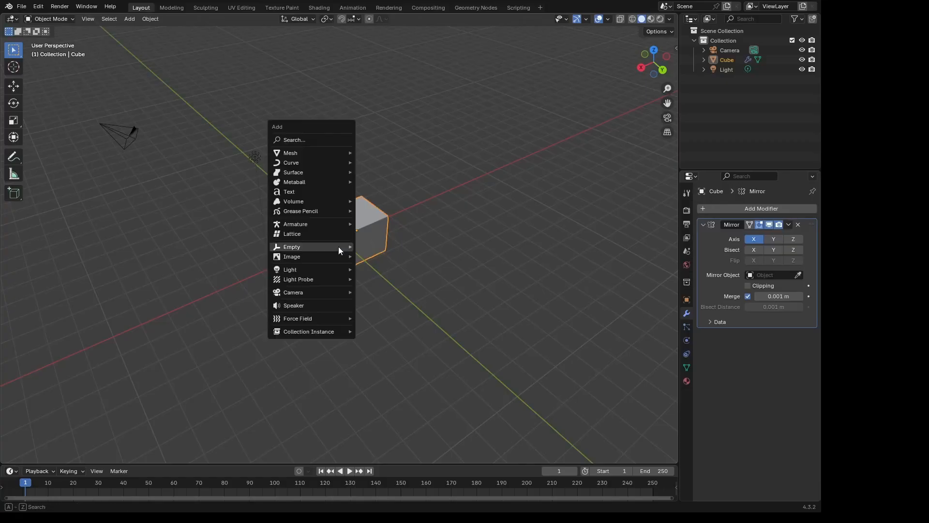
{"action": "mouse_move", "coordinate": [338, 248]}
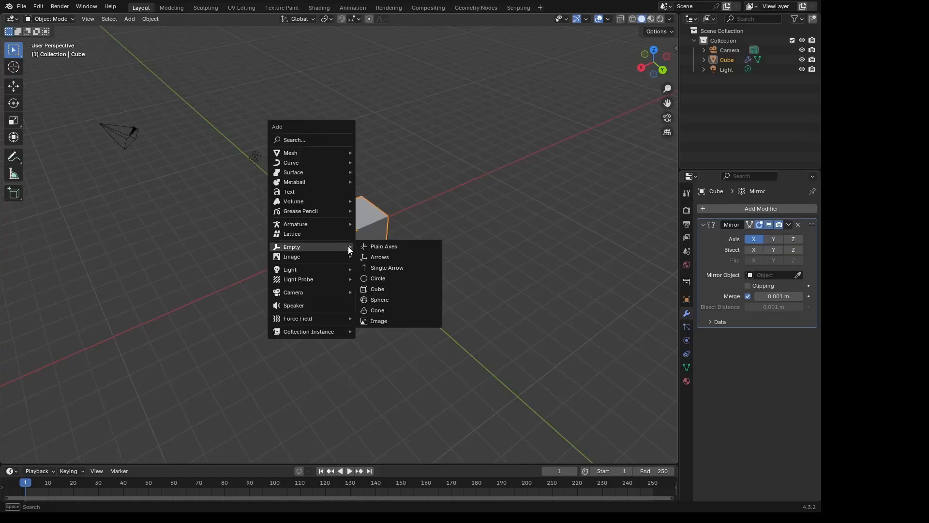
{"action": "left_click", "coordinate": [378, 247]}
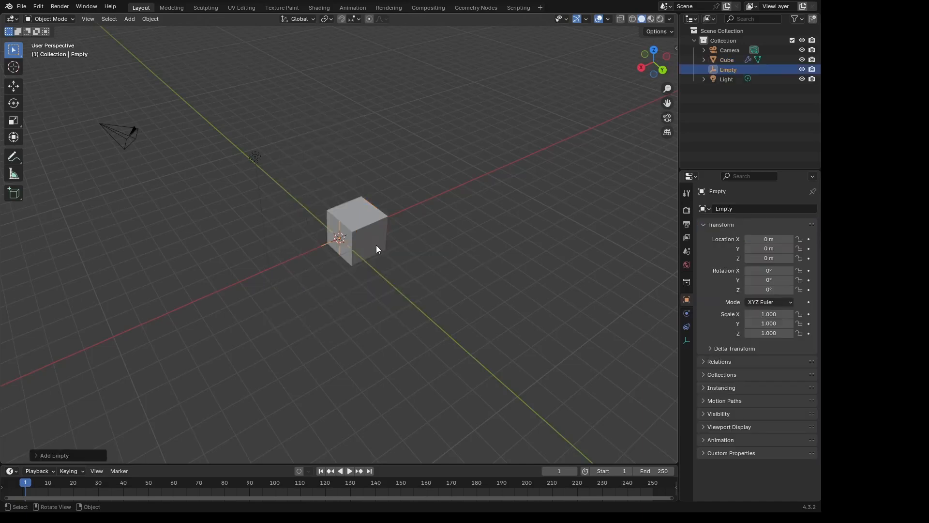
{"action": "double_click", "coordinate": [729, 69]}
{"action": "key", "text": "Home"}
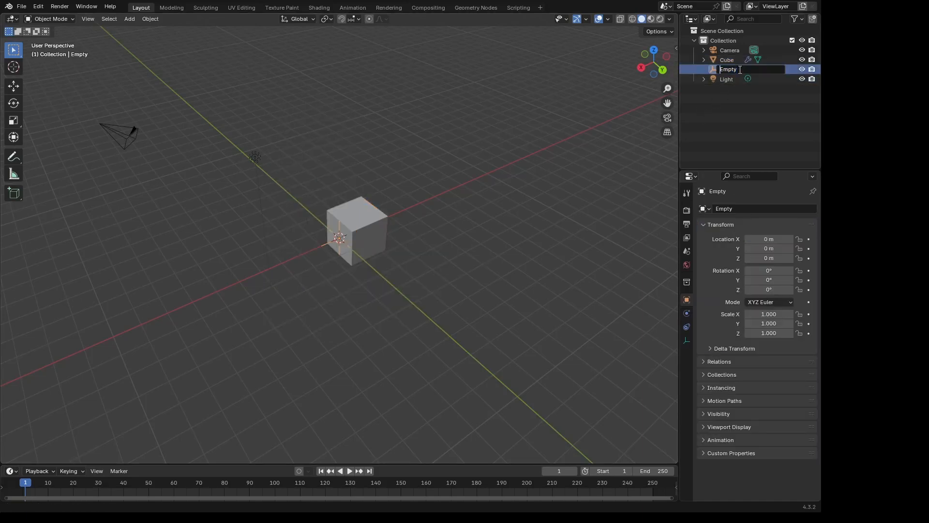
{"action": "type", "text": "Mirror"}
{"action": "type", "text": "."}
{"action": "key", "text": "Return"}
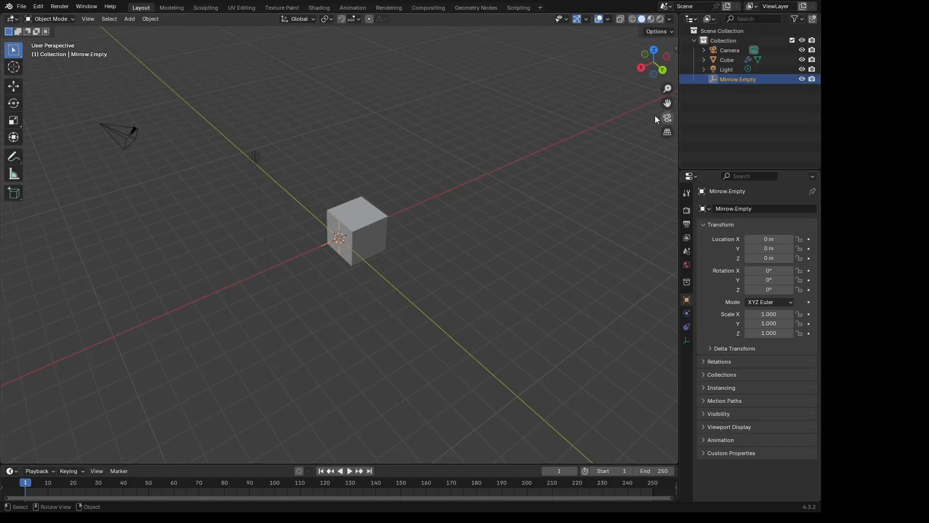
- Set Mirrow.Empty as the mirror object of the cube's Mirror modifier
{"action": "left_click", "coordinate": [377, 217]}
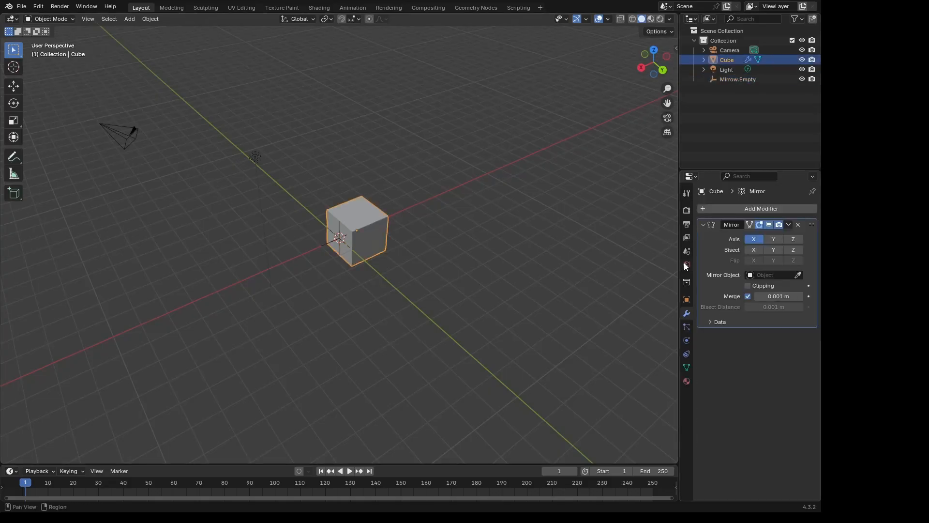
{"action": "left_click", "coordinate": [798, 275]}
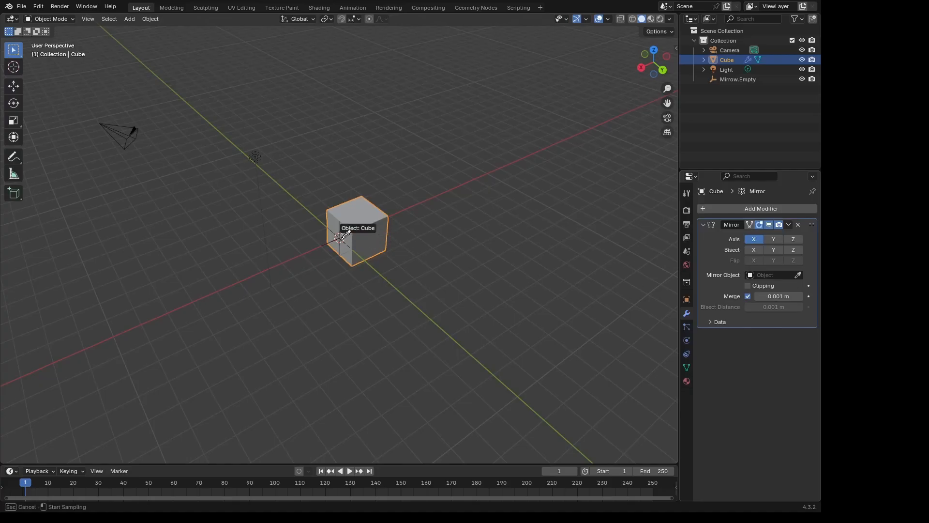
{"action": "left_click", "coordinate": [736, 80]}
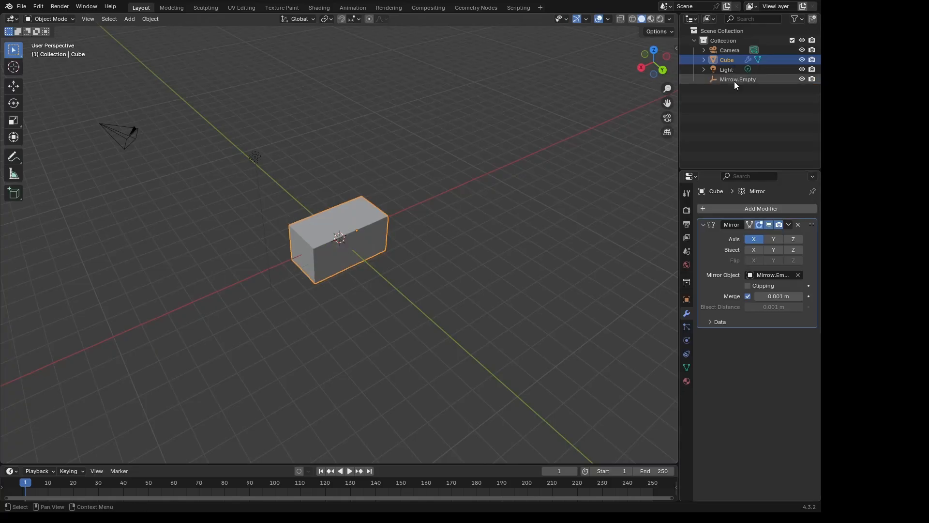
- Toggle the Mirror modifier's viewport display off and on repeatedly to compare the cube with and without mirroring
{"action": "middle_click_drag", "start_coordinate": [359, 273], "coordinate": [378, 235]}
{"action": "scroll", "coordinate": [377, 234], "scroll_direction": "up", "scroll_amount": 1}
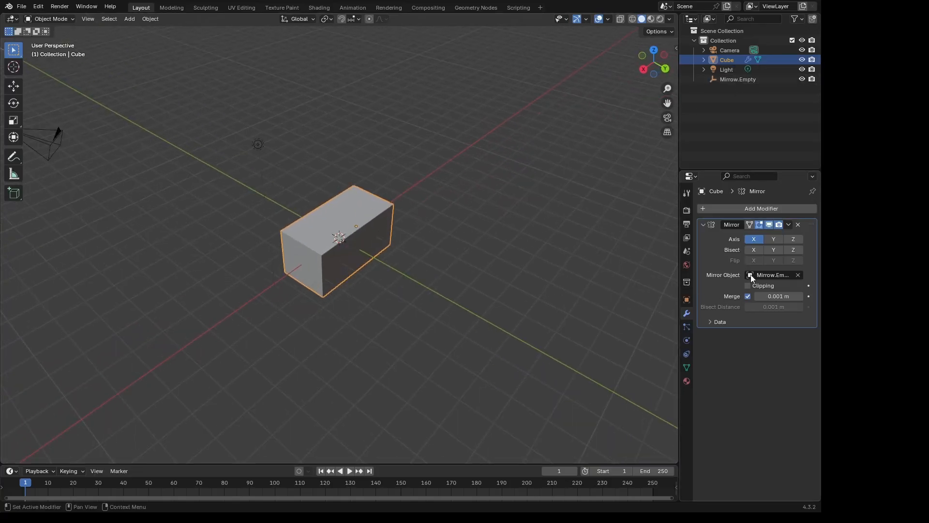
{"action": "left_click", "coordinate": [771, 225]}
{"action": "left_click", "coordinate": [771, 225]}
{"action": "left_click", "coordinate": [771, 225]}
{"action": "left_click", "coordinate": [771, 225]}
{"action": "left_click", "coordinate": [771, 225]}
{"action": "left_click", "coordinate": [771, 225]}
{"action": "left_click", "coordinate": [771, 225]}
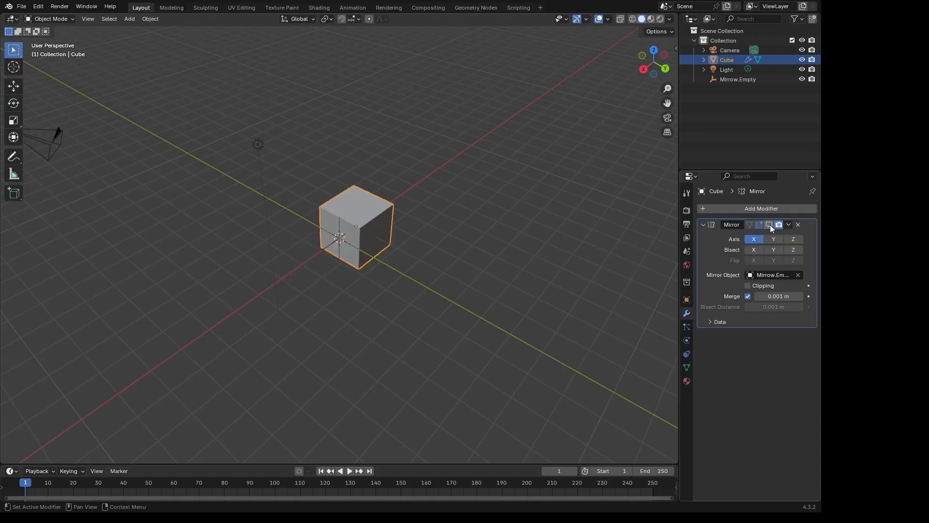
{"action": "left_click", "coordinate": [771, 224]}
{"action": "left_click", "coordinate": [769, 225]}
{"action": "left_click", "coordinate": [769, 225]}
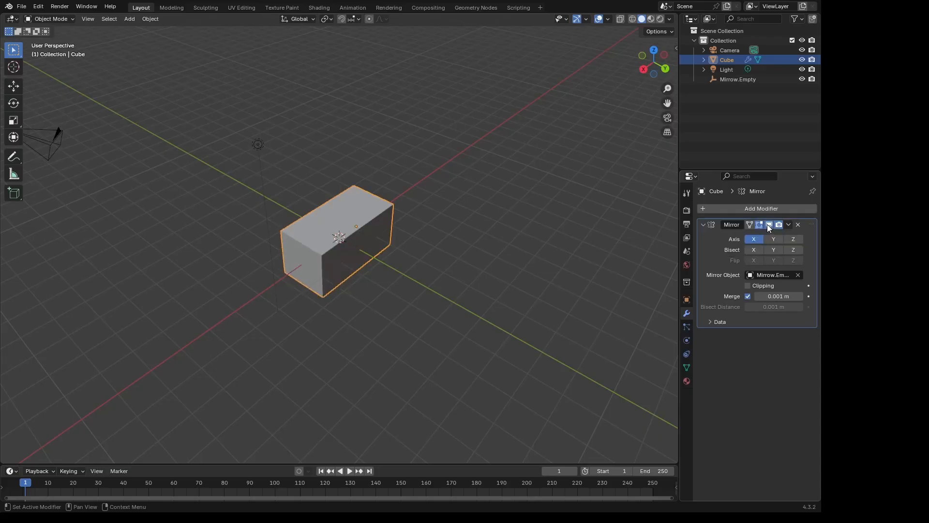
{"action": "left_click", "coordinate": [768, 224]}
{"action": "left_click", "coordinate": [768, 225]}
- Try mirroring the cube on the Y axis in place of X, and restore X as the only mirror axis
{"action": "middle_click_drag", "start_coordinate": [395, 203], "coordinate": [405, 203]}
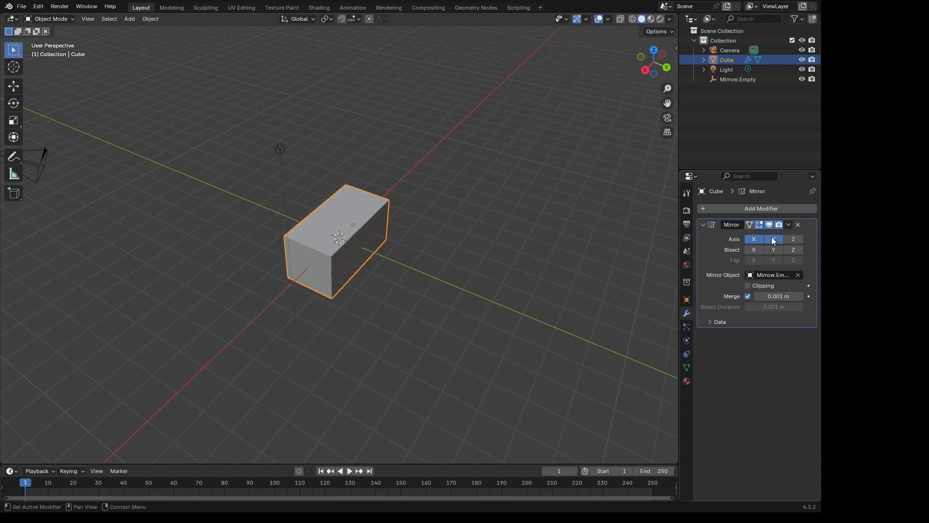
{"action": "left_click", "coordinate": [758, 241]}
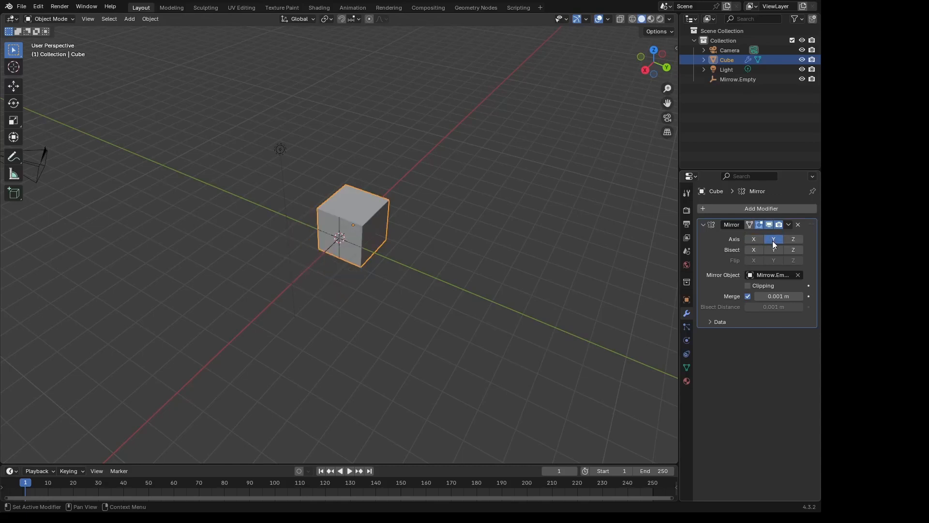
{"action": "left_click", "coordinate": [757, 240]}
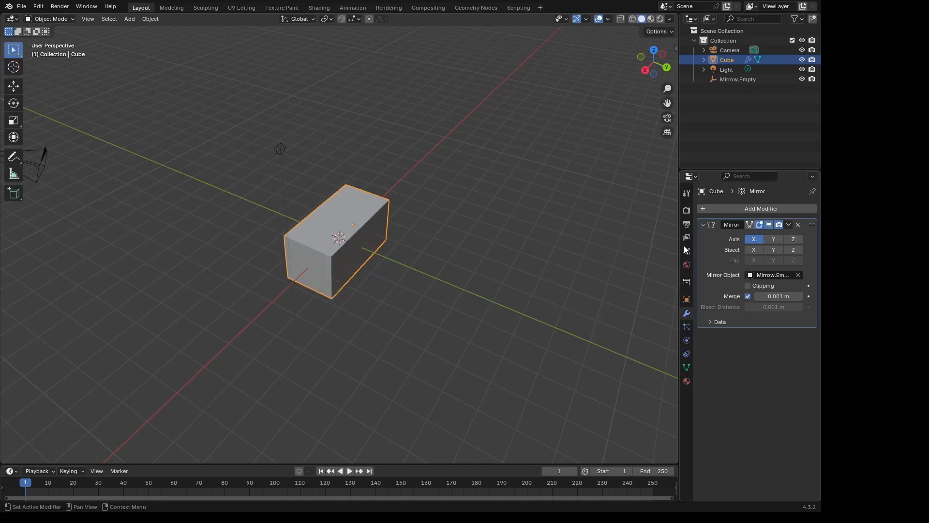
- In Edit Mode, move the cube's +Y end face outward along the global Y axis to lengthen the mirrored block
{"action": "key", "text": "Tab"}
{"action": "middle_click_drag", "start_coordinate": [444, 236], "coordinate": [376, 237]}
{"action": "key", "text": "KP_7"}
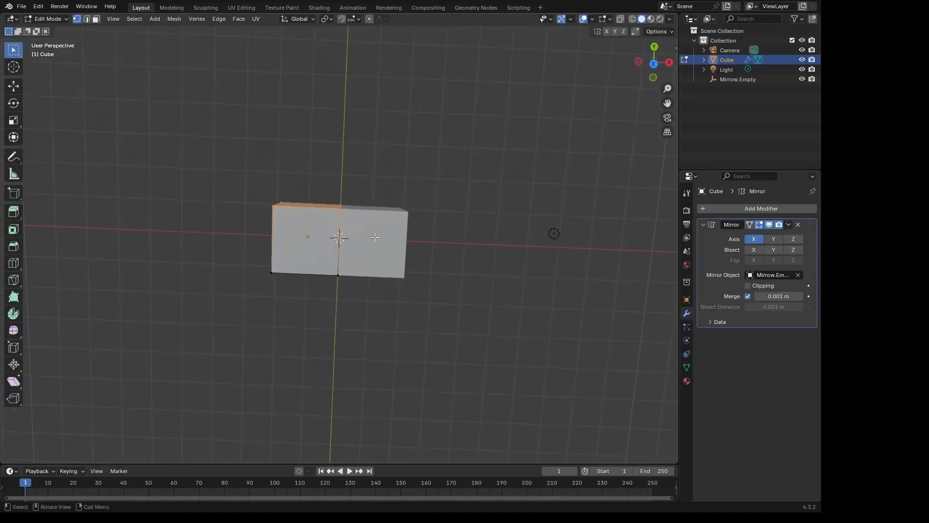
{"action": "key", "text": "g"}
{"action": "key", "text": "y"}
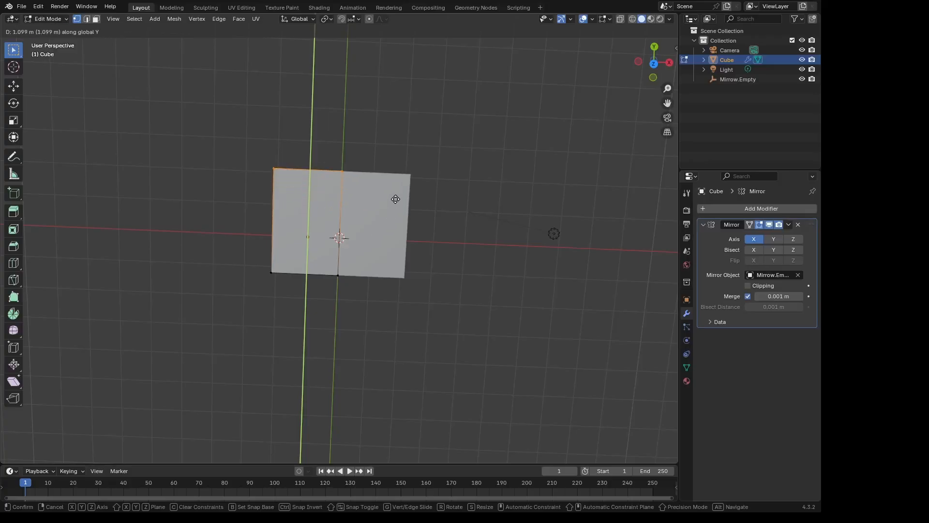
{"action": "left_click", "coordinate": [408, 173]}
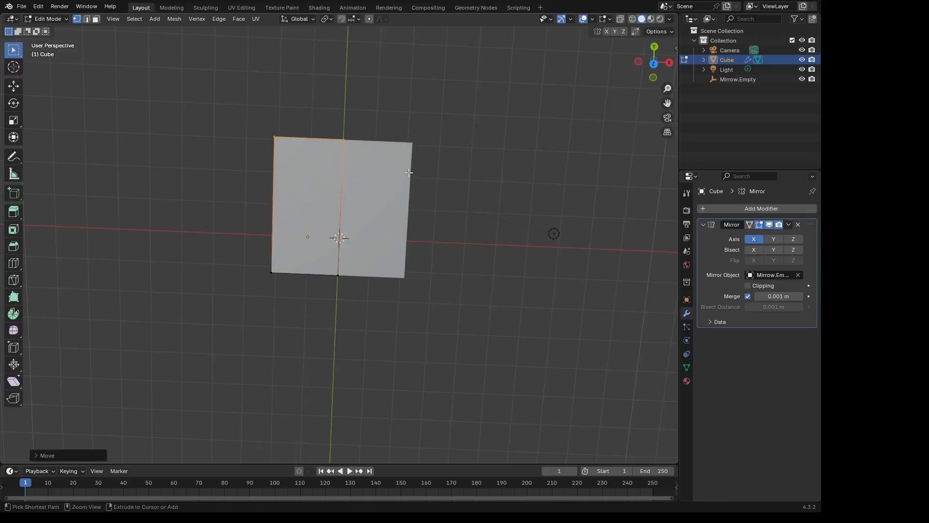
- Set the transform pivot point to Individual Origins
{"action": "middle_click_drag", "start_coordinate": [386, 109], "coordinate": [388, 139]}
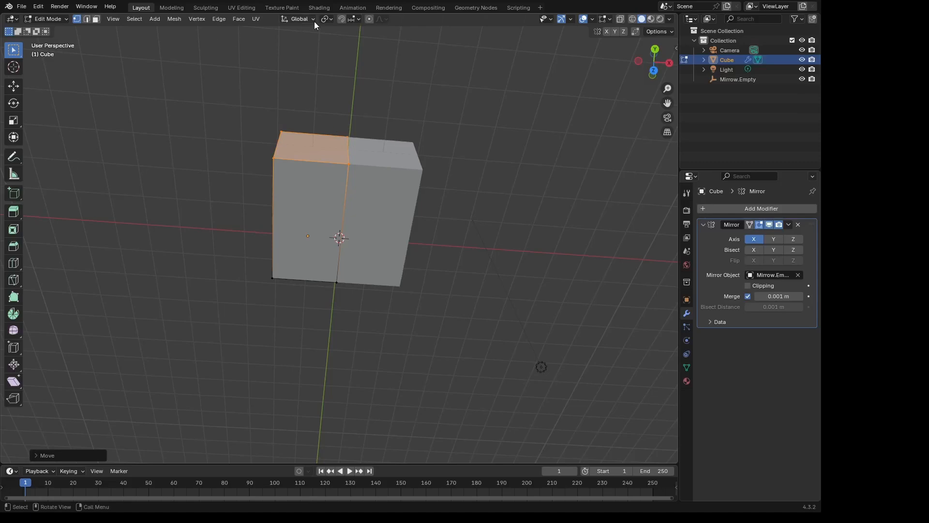
{"action": "left_click", "coordinate": [329, 20]}
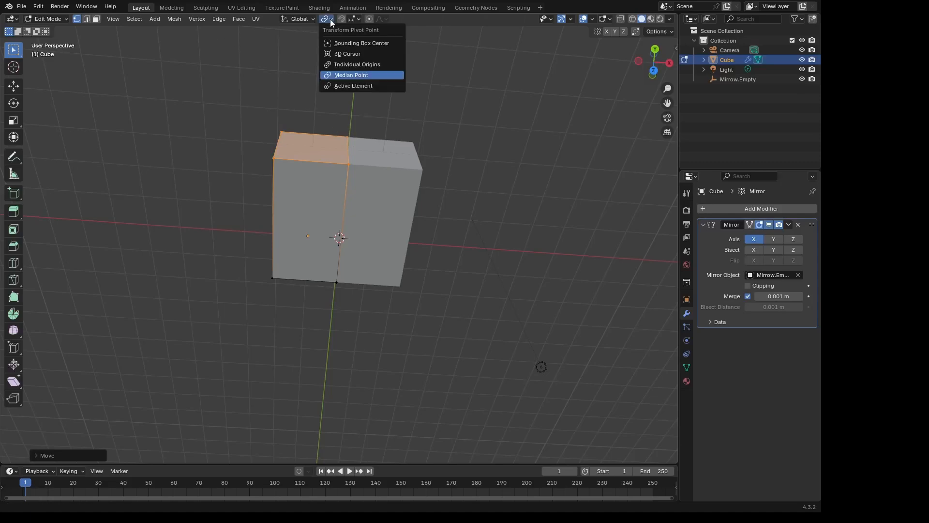
{"action": "left_click", "coordinate": [345, 65]}
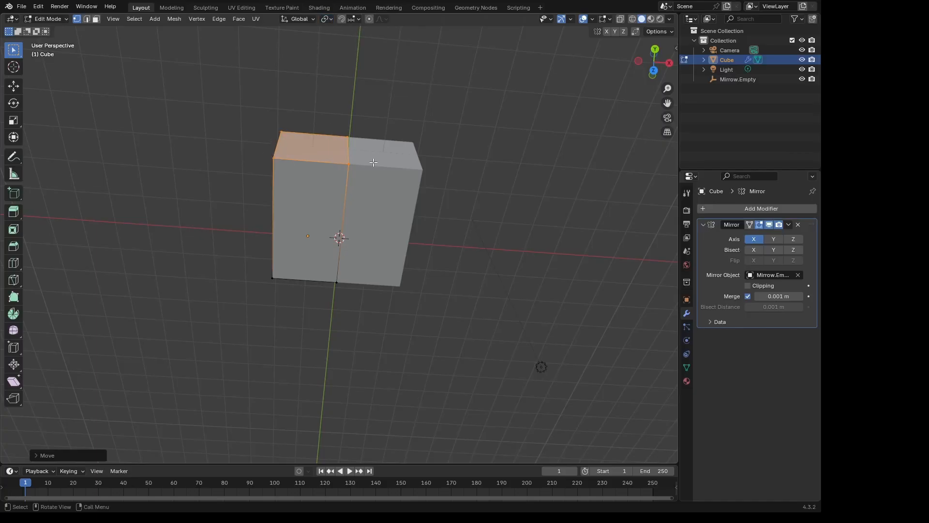
- Rebuild the selection of the block's +Y end face by picking its four corner vertices one after another
{"action": "left_click", "coordinate": [348, 137], "text": "shift"}
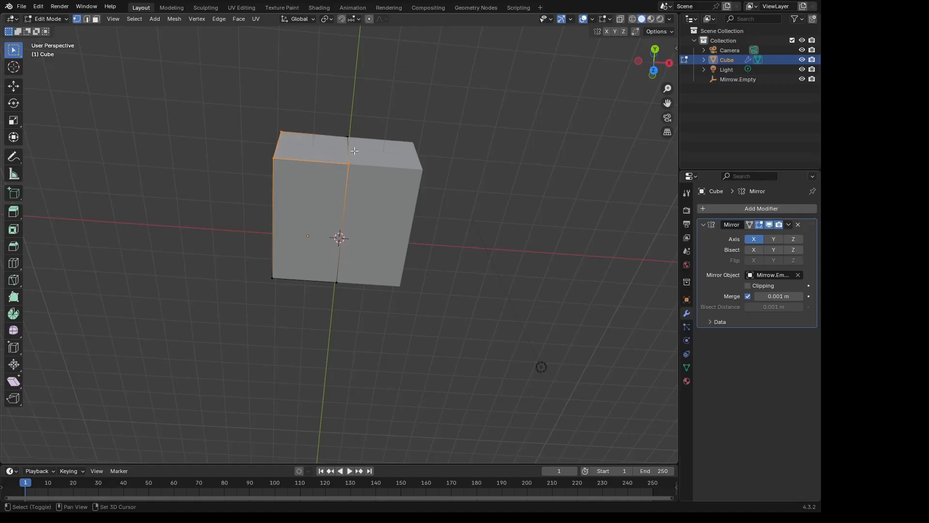
{"action": "left_click", "coordinate": [347, 137]}
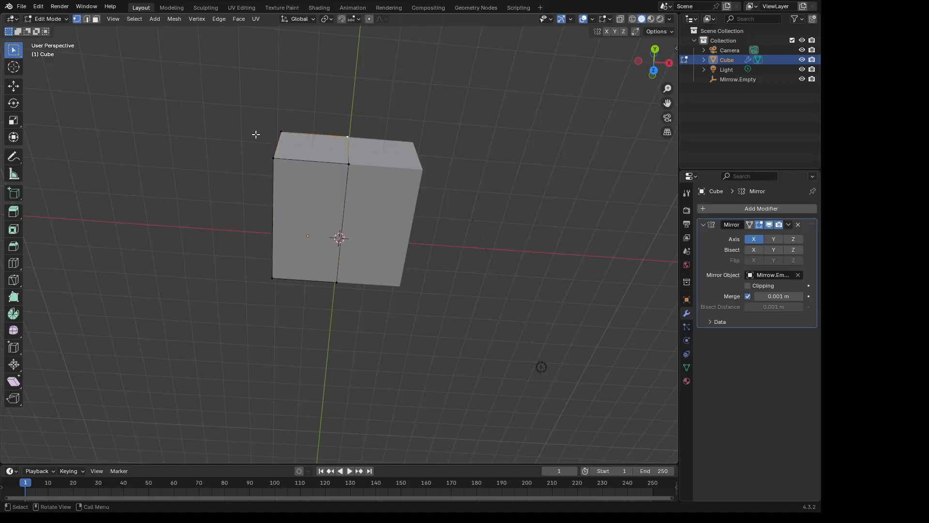
{"action": "left_click", "coordinate": [279, 137], "text": "shift"}
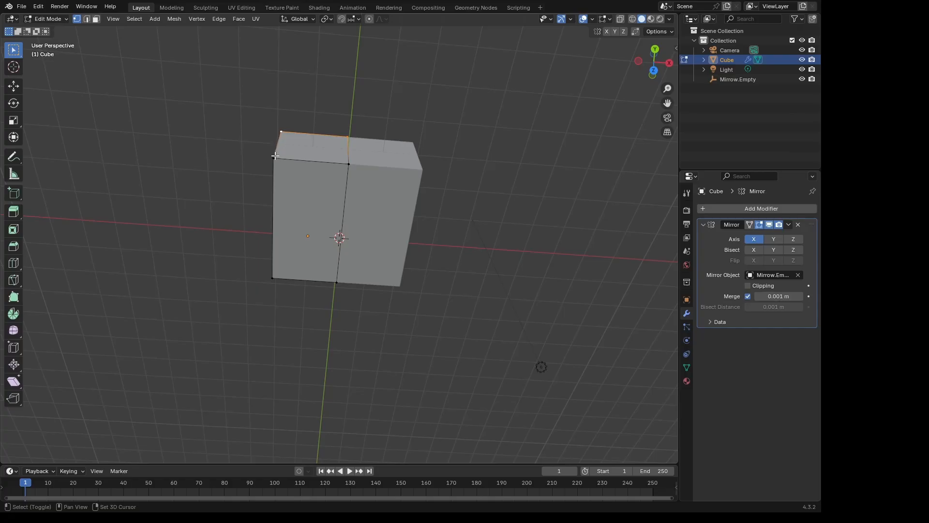
{"action": "left_click", "coordinate": [274, 158], "text": "shift"}
{"action": "left_click", "coordinate": [349, 163], "text": "shift"}
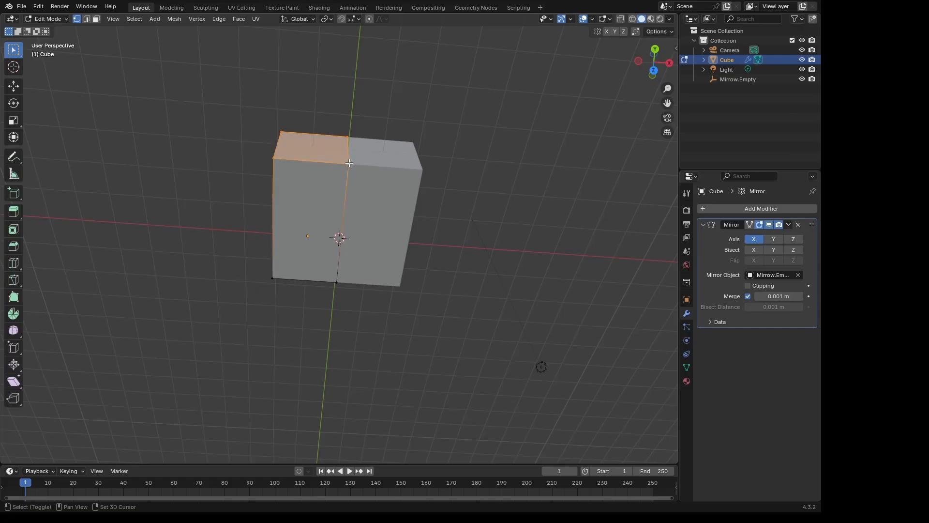
- Deselect and reselect the end face's vertices on the mirror line, making the far one the active element
{"action": "left_click", "coordinate": [347, 137], "text": "shift"}
{"action": "left_click", "coordinate": [347, 137], "text": "shift"}
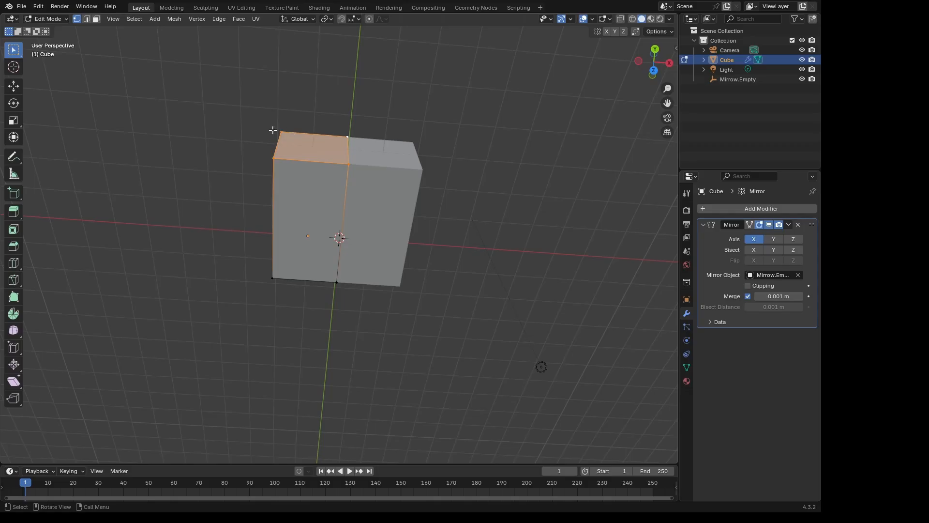
{"action": "left_click", "coordinate": [347, 136], "text": "shift"}
{"action": "left_click", "coordinate": [347, 136], "text": "shift"}
{"action": "left_click", "coordinate": [347, 136], "text": "shift"}
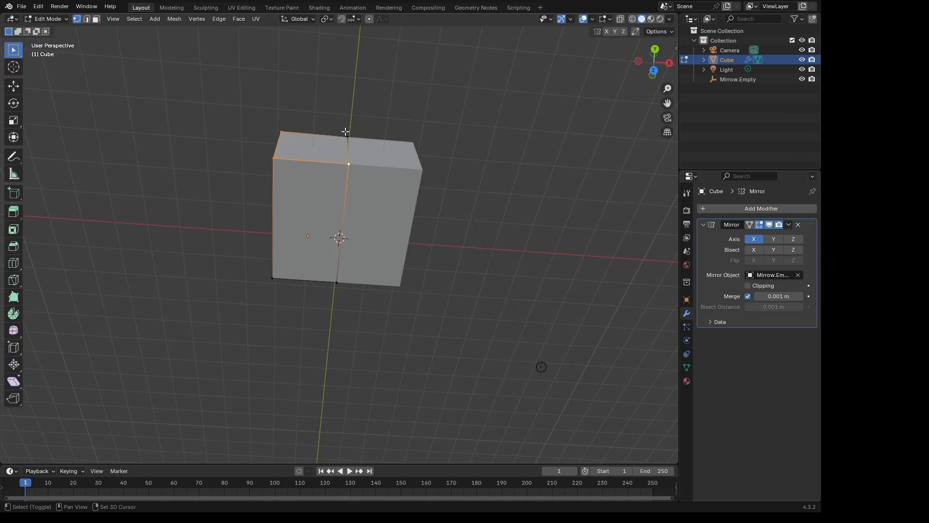
{"action": "left_click", "coordinate": [347, 138], "text": "shift"}
{"action": "left_click", "coordinate": [350, 164], "text": "shift"}
{"action": "left_click", "coordinate": [349, 164], "text": "shift"}
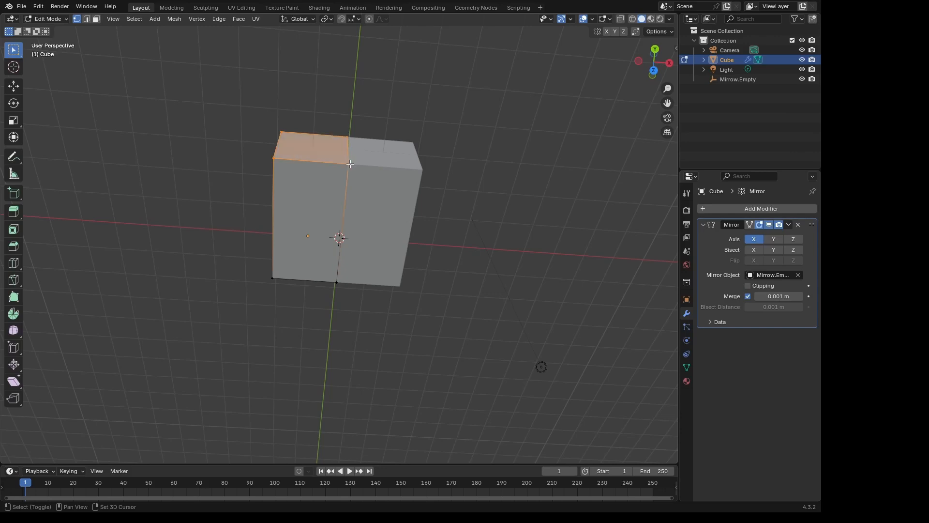
{"action": "left_click", "coordinate": [347, 138], "text": "shift"}
{"action": "left_click", "coordinate": [348, 138], "text": "shift"}
- Set the transform pivot point to Active Element and scale the +Y end face down almost to a point on the mirror line
{"action": "left_click", "coordinate": [333, 19]}
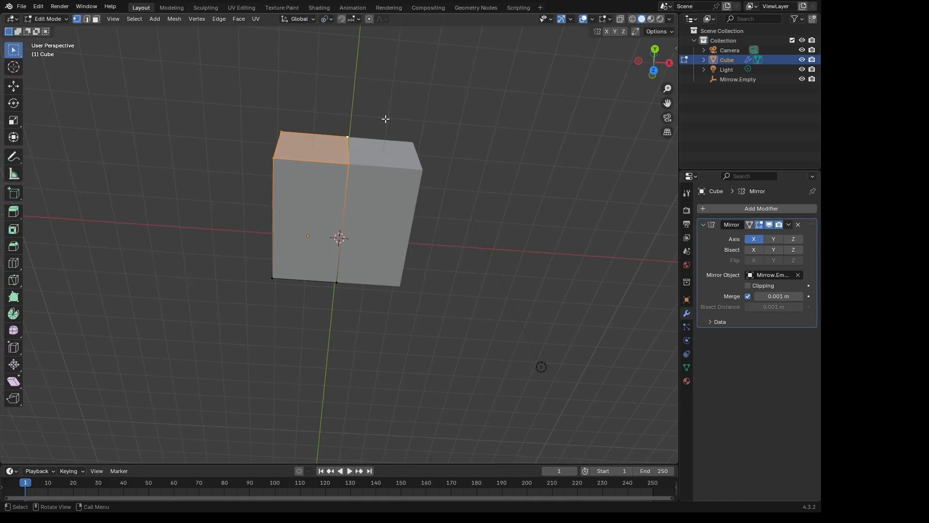
{"action": "key", "text": "s"}
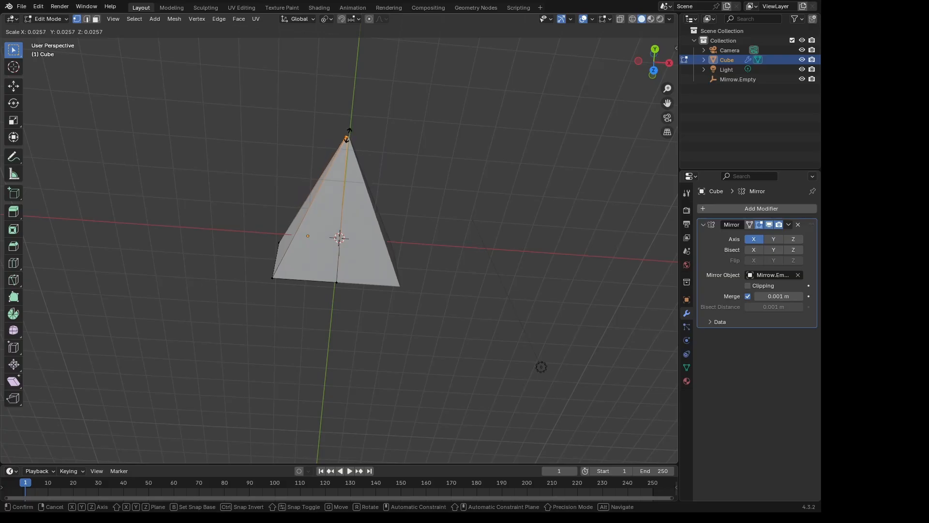
{"action": "left_click", "coordinate": [348, 135]}
- Turn on X-ray, select all vertices of the collapsed tip and move them about 3 m outward along global Y
{"action": "middle_click_drag", "start_coordinate": [435, 176], "coordinate": [426, 122]}
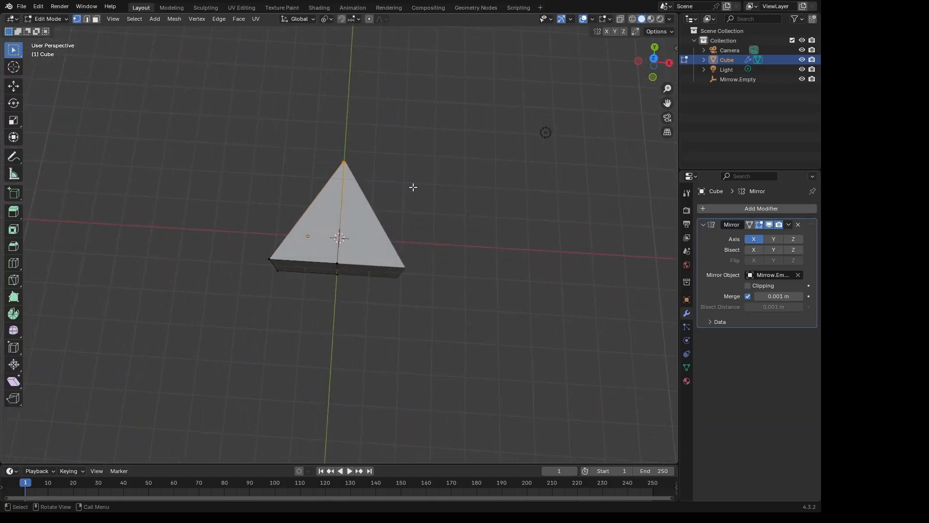
{"action": "middle_click_drag", "start_coordinate": [414, 170], "coordinate": [387, 213]}
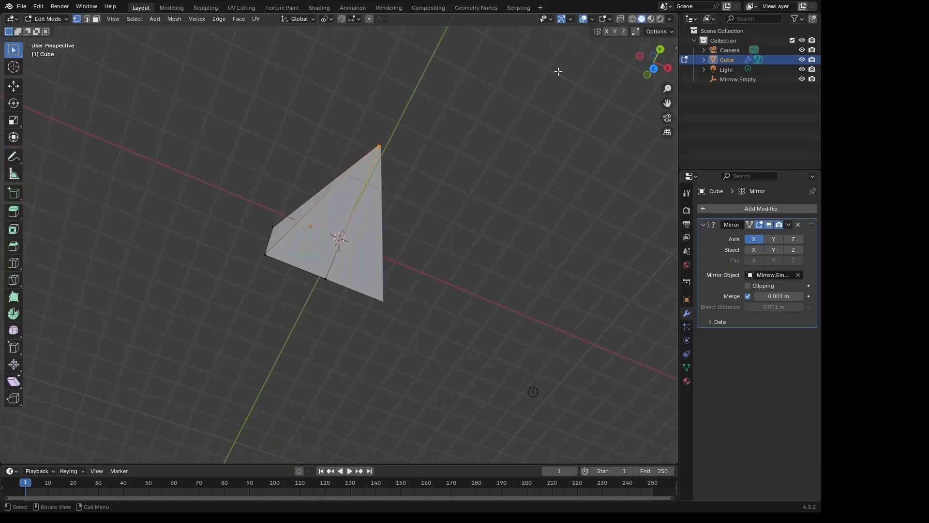
{"action": "left_click", "coordinate": [620, 20]}
{"action": "left_click_drag", "start_coordinate": [367, 136], "coordinate": [398, 158]}
{"action": "middle_click_drag", "start_coordinate": [406, 164], "coordinate": [383, 132]}
{"action": "key", "text": "g"}
{"action": "key", "text": "y"}
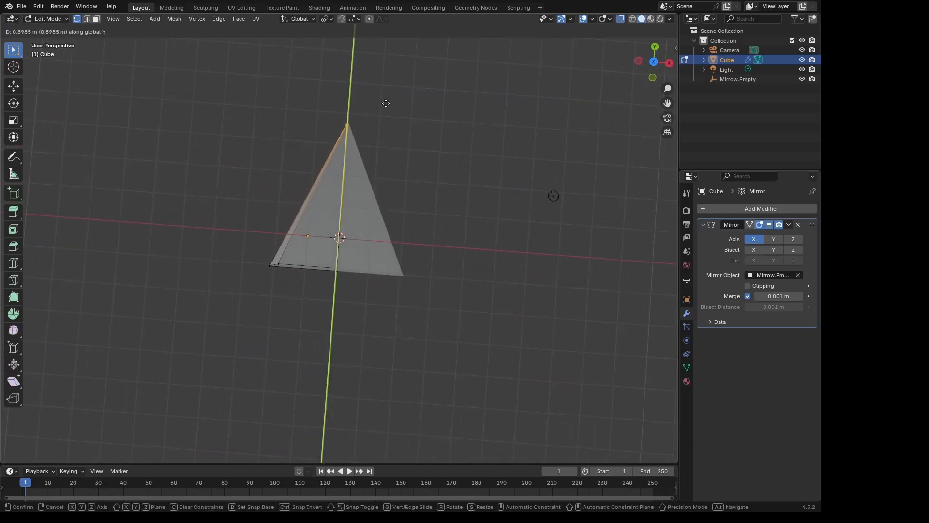
{"action": "left_click", "coordinate": [392, 57]}
- Move the selected tip vertices once more along global Y to adjust the wedge's length
{"action": "middle_click_drag", "start_coordinate": [421, 116], "coordinate": [445, 91]}
{"action": "key", "text": "g"}
{"action": "key", "text": "y"}
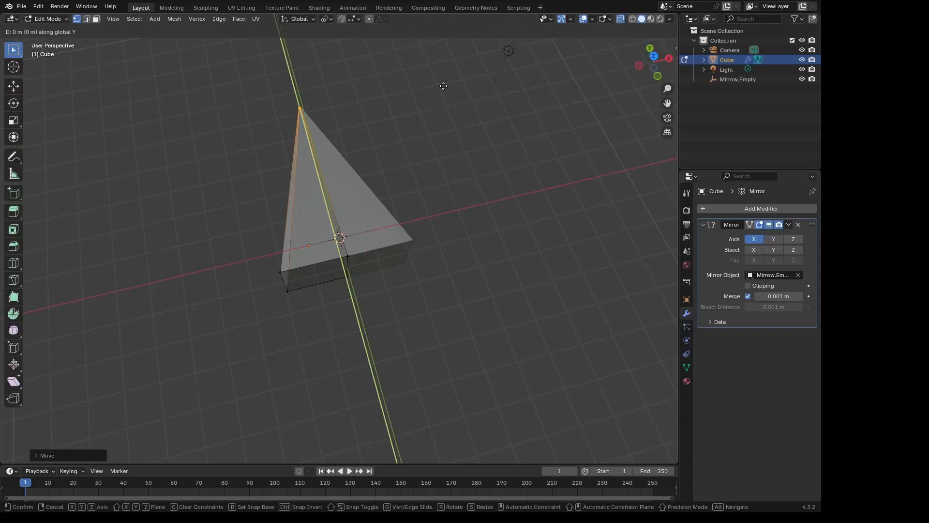
{"action": "left_click", "coordinate": [437, 21]}
- Turn off X-ray and select the four vertices of the flat -Y end face opposite the tip
{"action": "middle_click_drag", "start_coordinate": [451, 77], "coordinate": [495, 131]}
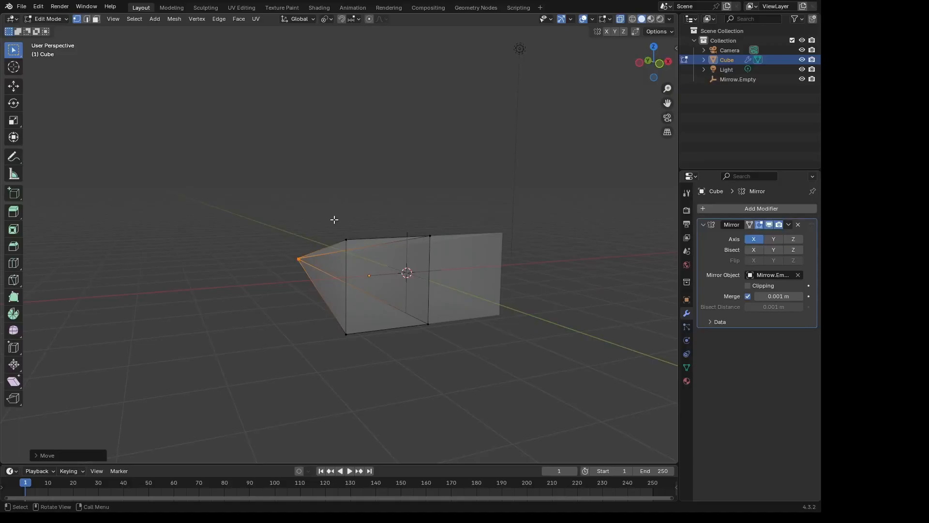
{"action": "middle_click_drag", "start_coordinate": [333, 222], "coordinate": [336, 219]}
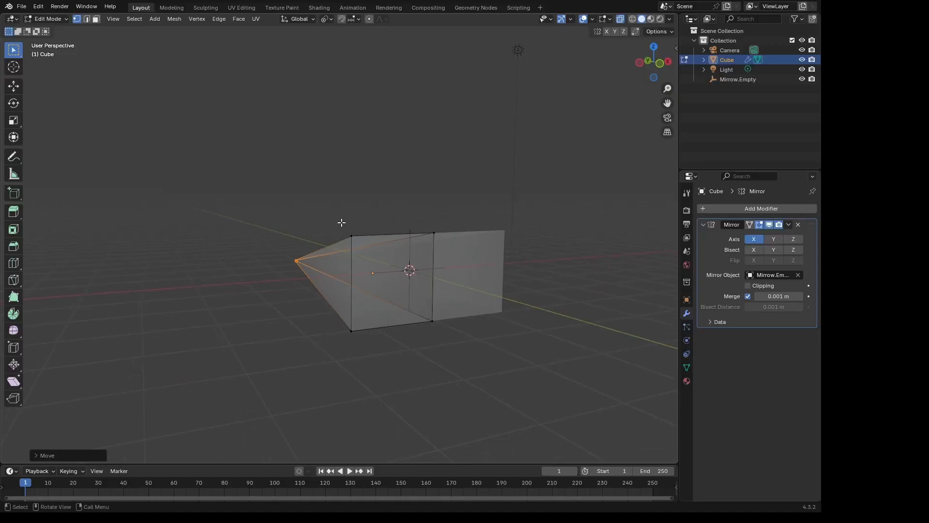
{"action": "left_click", "coordinate": [621, 20]}
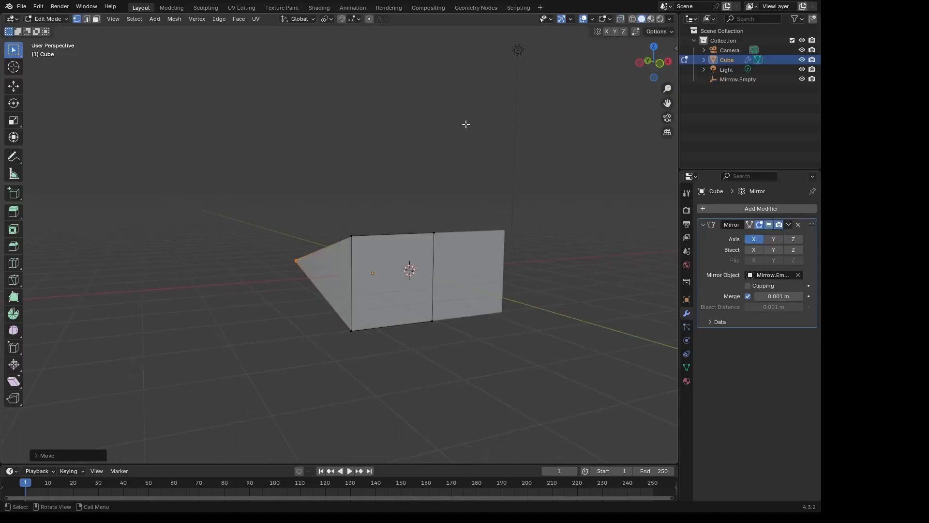
{"action": "left_click_drag", "start_coordinate": [344, 199], "coordinate": [457, 369]}
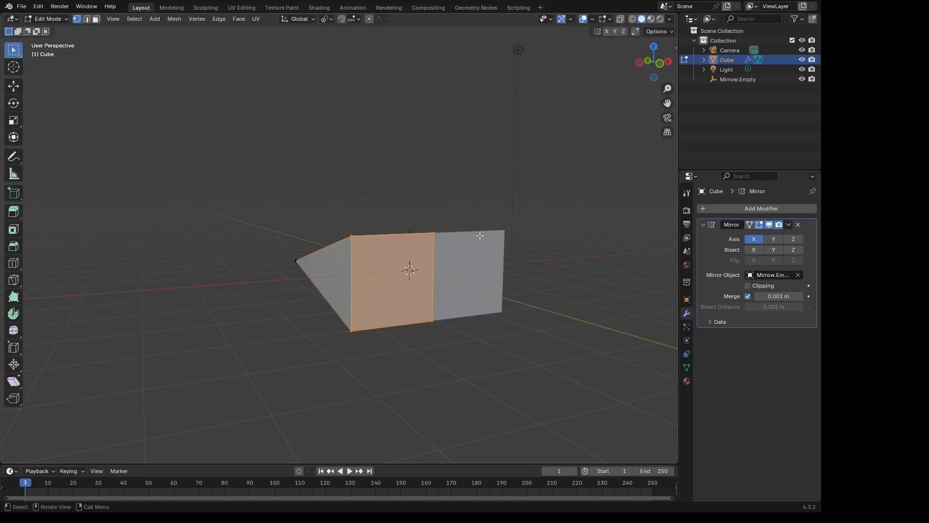
{"action": "middle_click_drag", "start_coordinate": [456, 368], "coordinate": [391, 257]}
{"action": "middle_click_drag", "start_coordinate": [462, 235], "coordinate": [470, 233]}
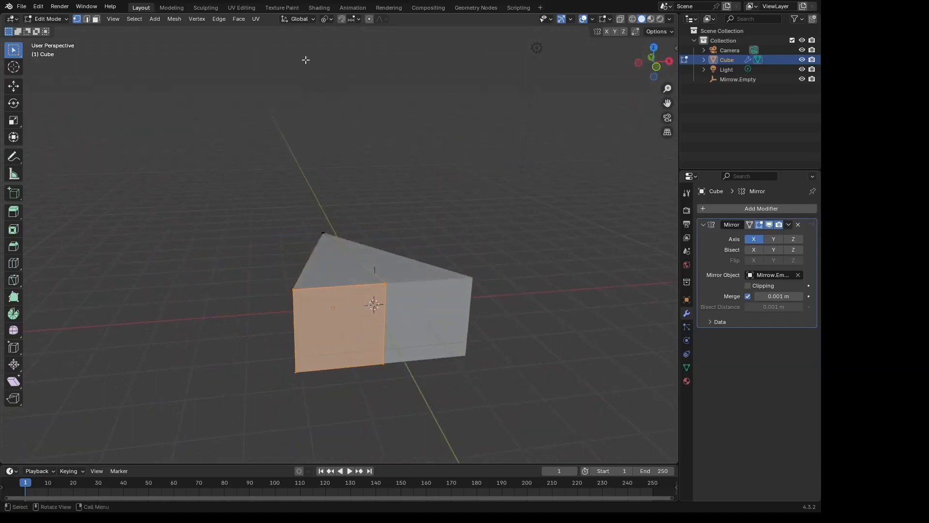
- Set the transform pivot point to Median Point and scale the flat end face down along global Z to reduce its height
{"action": "left_click", "coordinate": [331, 20]}
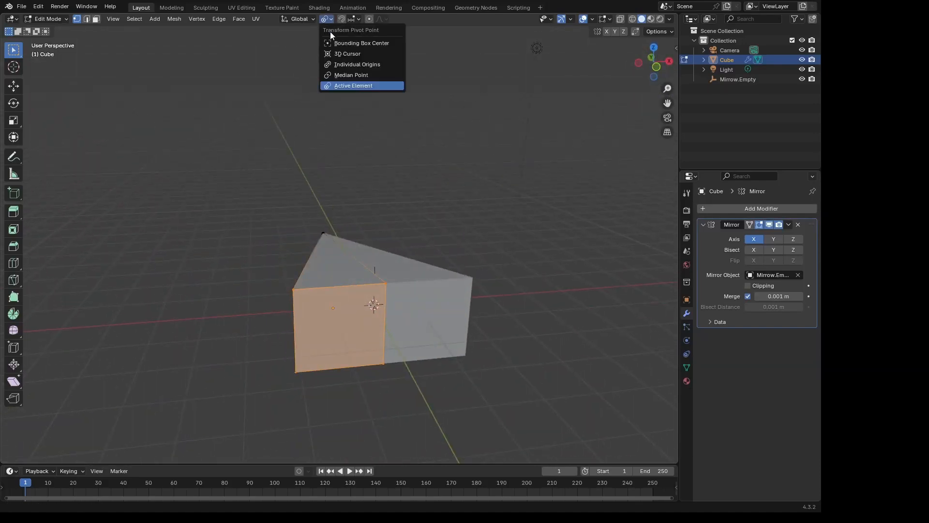
{"action": "left_click", "coordinate": [362, 76]}
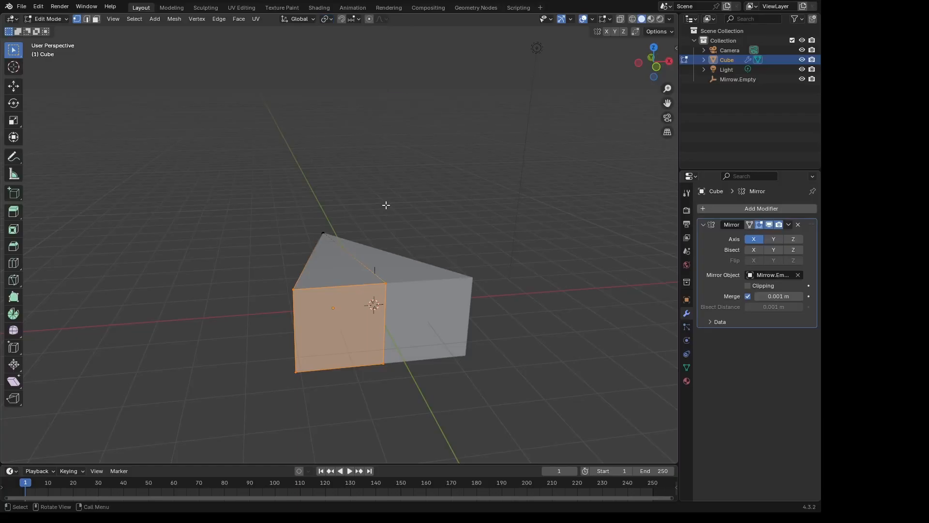
{"action": "key", "text": "s"}
{"action": "key", "text": "z"}
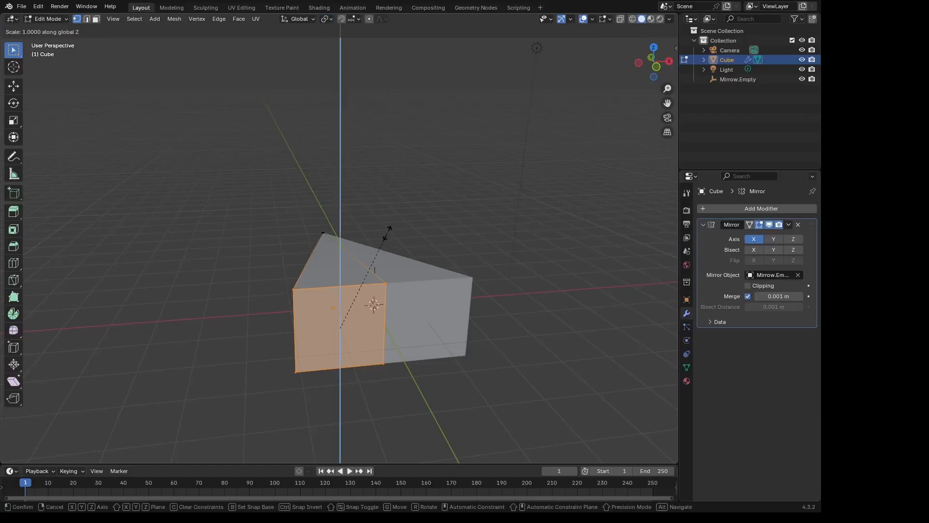
{"action": "left_click", "coordinate": [343, 274]}
{"action": "mouse_move", "coordinate": [449, 234]}
{"action": "middle_mouse_down"}
{"action": "mouse_move", "coordinate": [481, 244]}
{"action": "mouse_move", "coordinate": [442, 295]}
{"action": "mouse_move", "coordinate": [394, 305]}
{"action": "mouse_move", "coordinate": [356, 234]}
{"action": "mouse_move", "coordinate": [457, 228]}
{"action": "mouse_move", "coordinate": [425, 246]}
{"action": "mouse_move", "coordinate": [442, 240]}
{"action": "middle_mouse_up"}
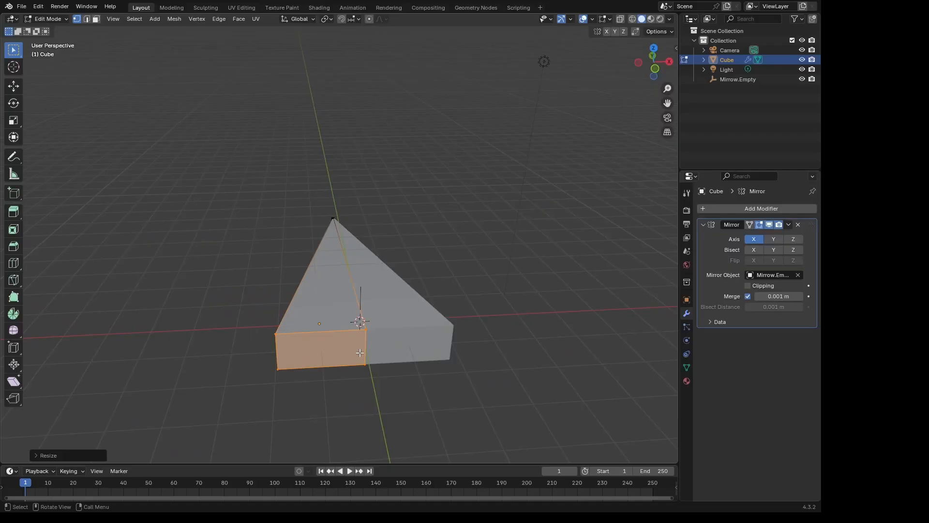
{"action": "key", "text": "Tab"}
{"action": "key", "text": "Tab"}
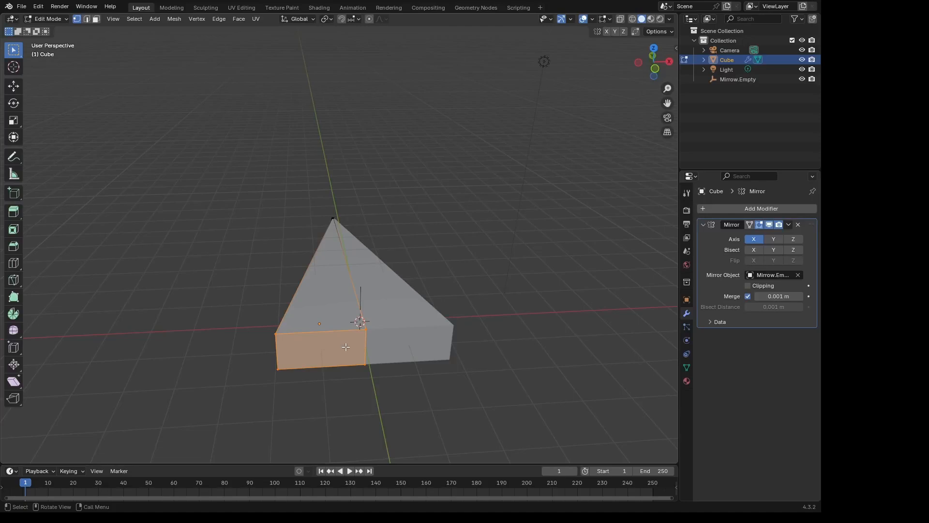
- Inset the flat end face and push the inset face about 0.2 m into the body along global Y
{"action": "key", "text": "i"}
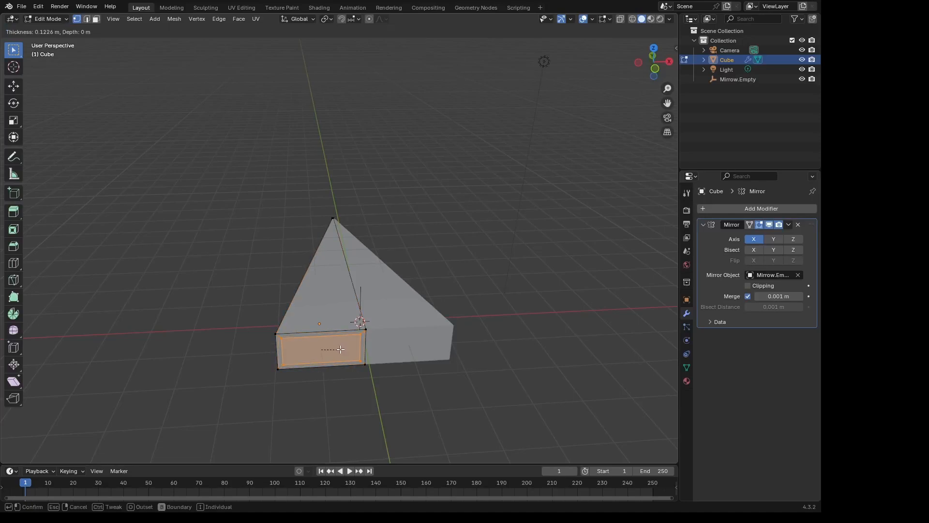
{"action": "left_click", "coordinate": [337, 349]}
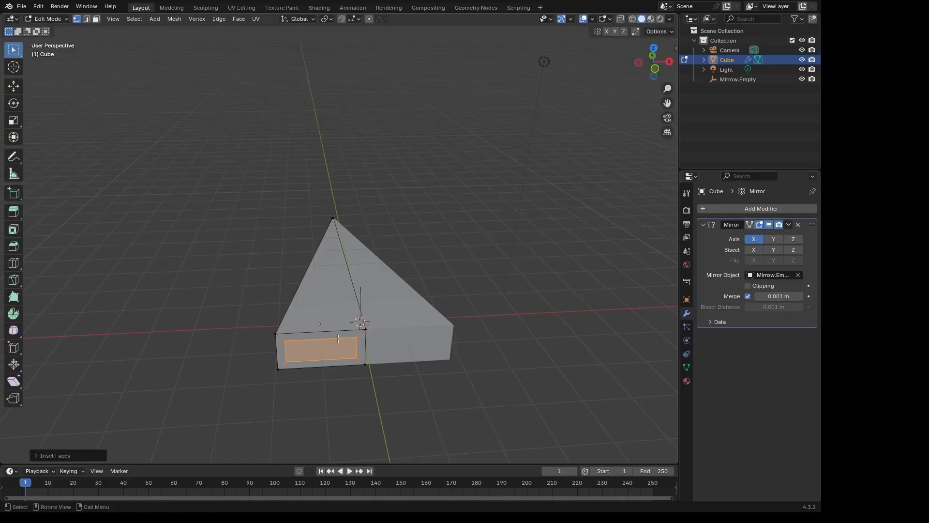
{"action": "middle_click_drag", "start_coordinate": [342, 316], "coordinate": [383, 316]}
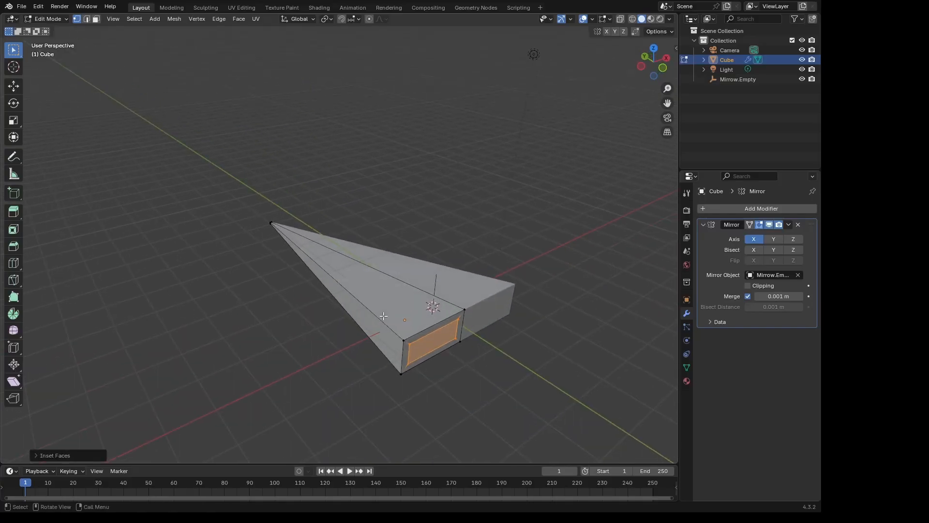
{"action": "key", "text": "g"}
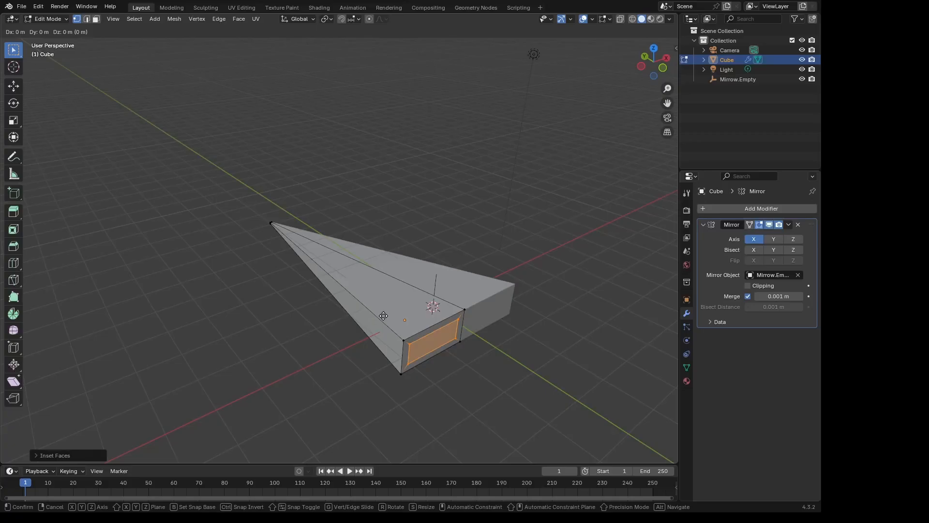
{"action": "key", "text": "Escape"}
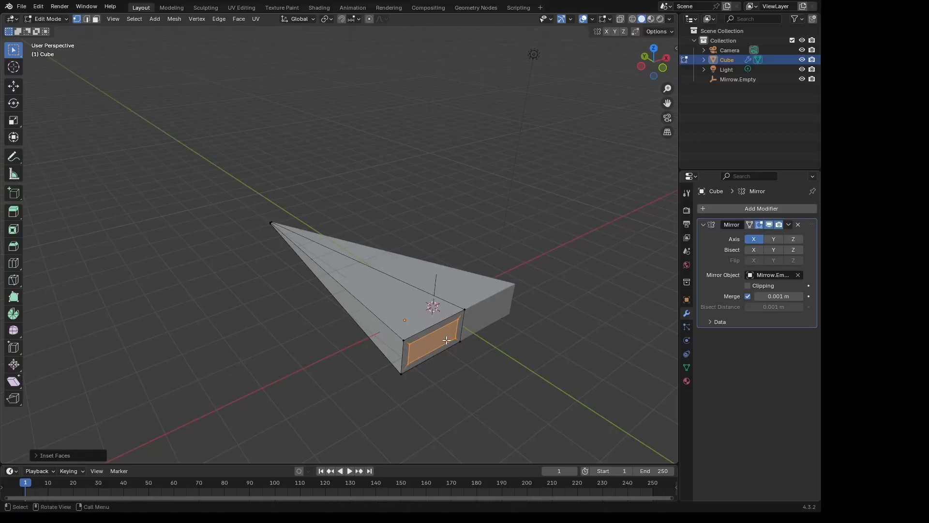
{"action": "key", "text": "g"}
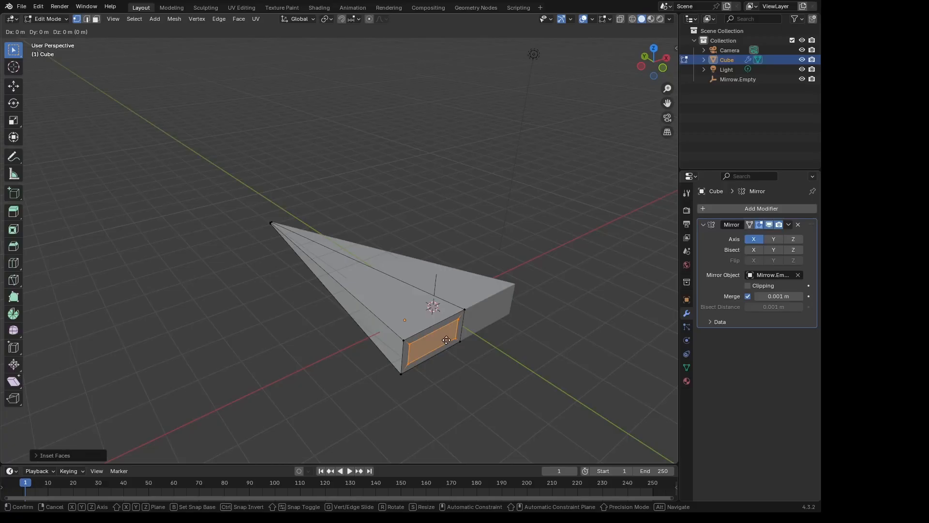
{"action": "key", "text": "y"}
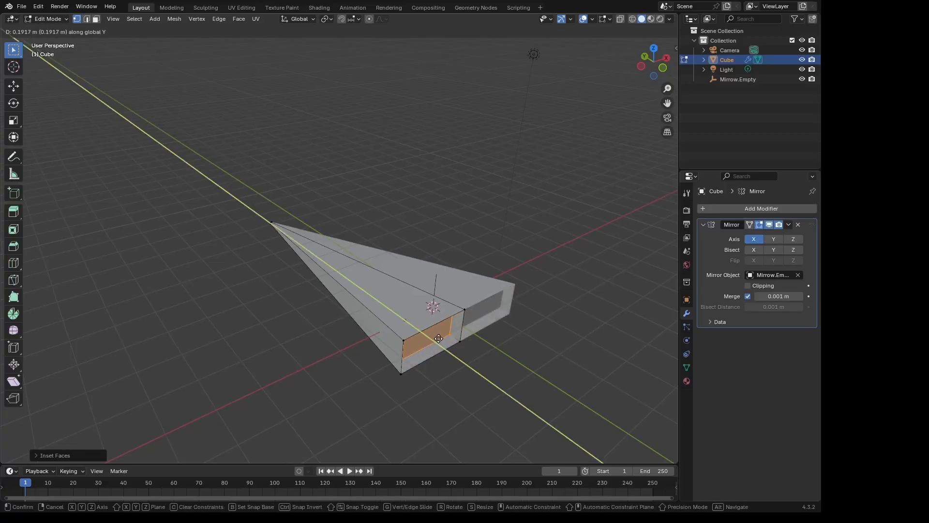
{"action": "left_click", "coordinate": [438, 338]}
- Inset the recessed face again and scale the new inner face down within the recess
{"action": "middle_click_drag", "start_coordinate": [495, 345], "coordinate": [468, 328]}
{"action": "key", "text": "i"}
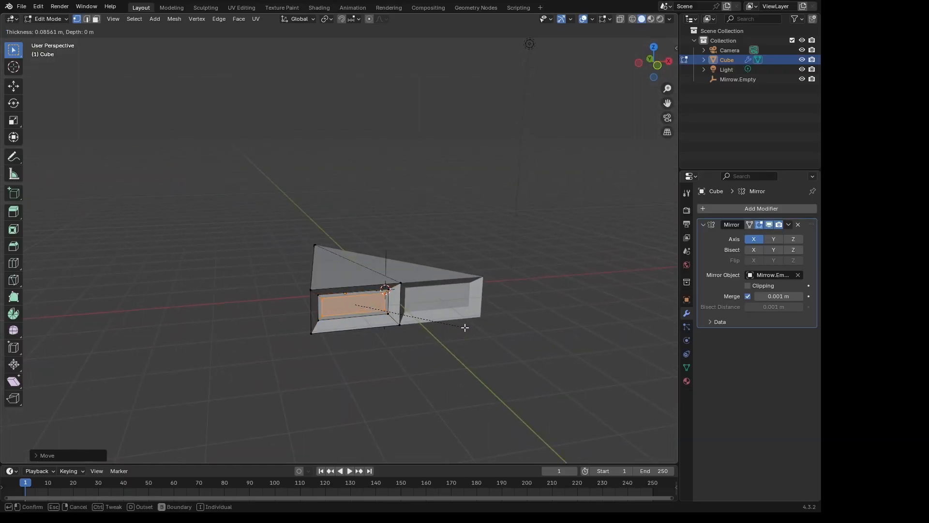
{"action": "left_click", "coordinate": [464, 328]}
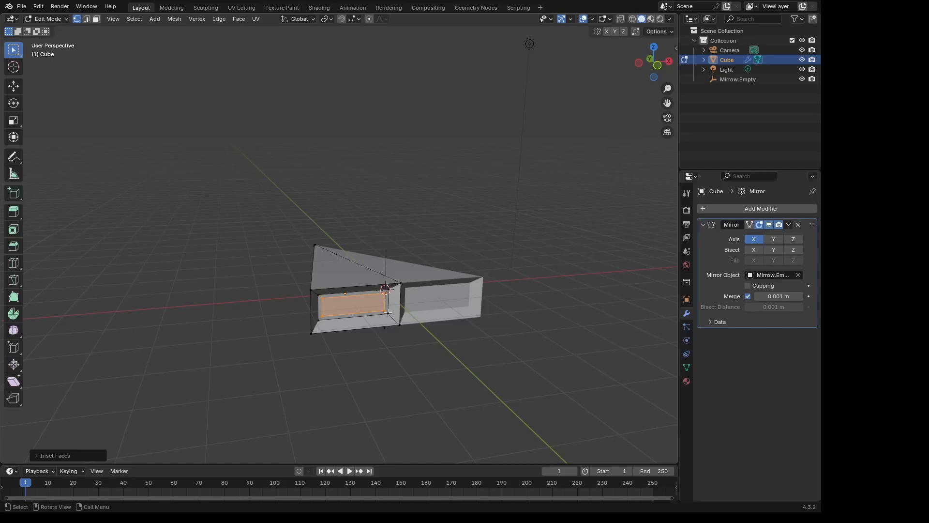
{"action": "key", "text": "s"}
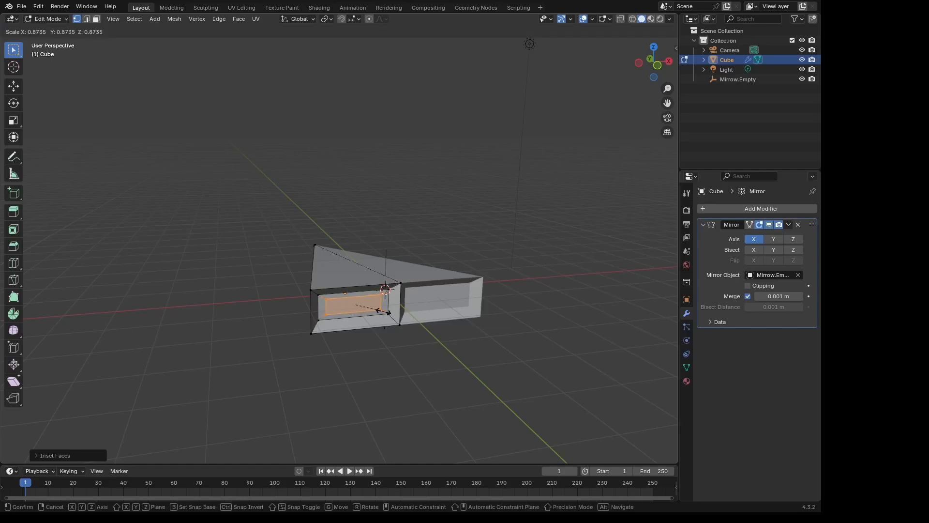
{"action": "left_click", "coordinate": [386, 311]}
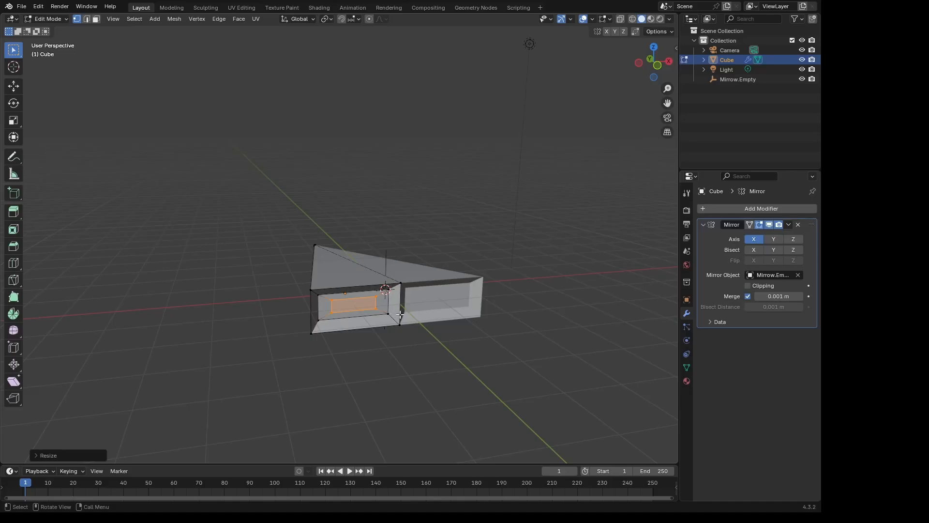
- Extrude the inner face of the recess outward about 0.2 m along global Y and scale the new face up by about 1.16
{"action": "key", "text": "e"}
{"action": "key", "text": "y"}
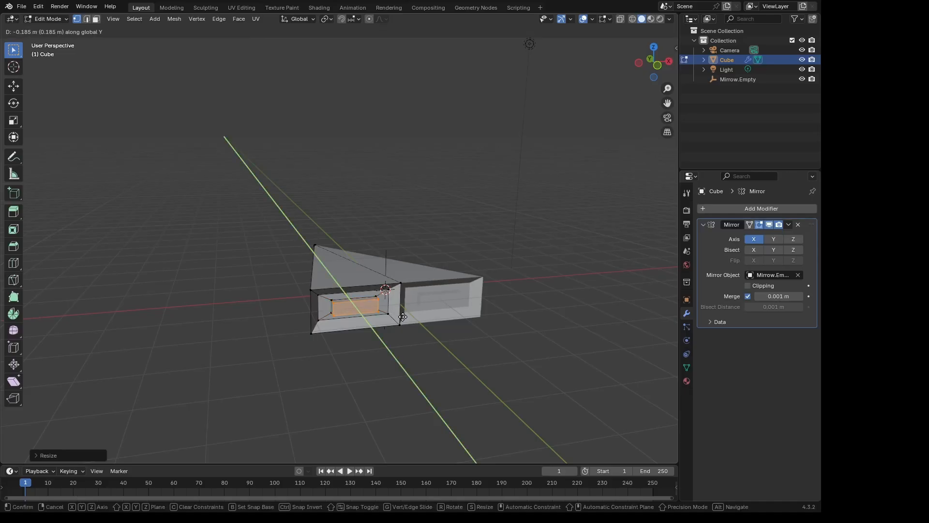
{"action": "left_click", "coordinate": [404, 318]}
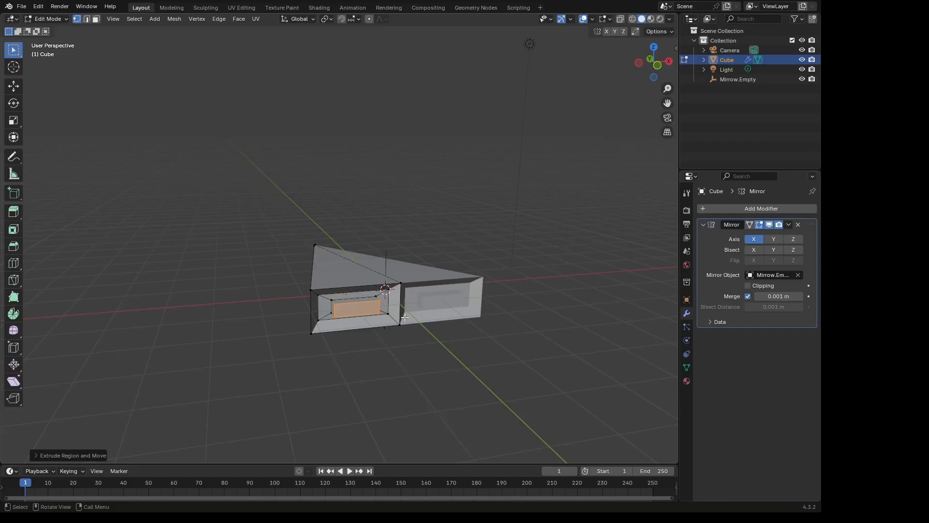
{"action": "key", "text": "s"}
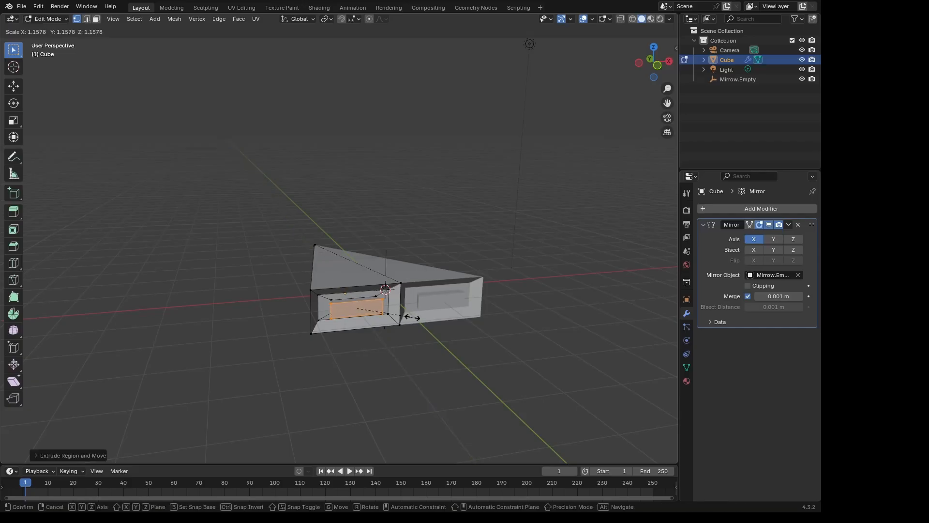
{"action": "left_click", "coordinate": [414, 317]}
- Extrude the enlarged inner face outward another 0.2 m or so along its normal and scale its end slightly larger
{"action": "key", "text": "e"}
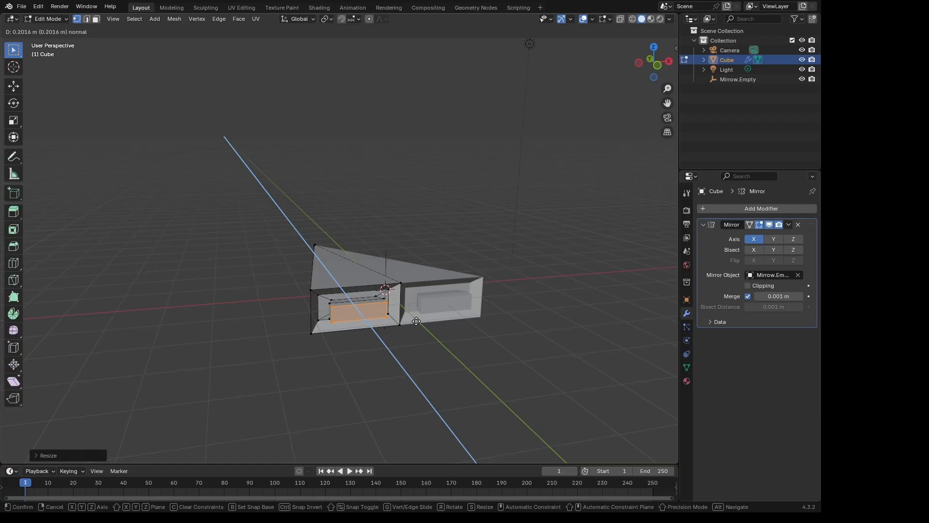
{"action": "left_click", "coordinate": [416, 320]}
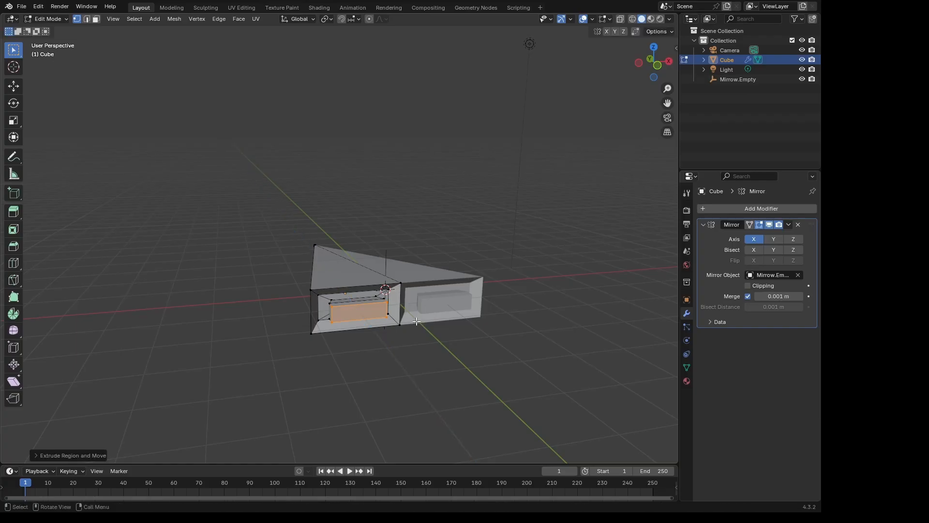
{"action": "key", "text": "s"}
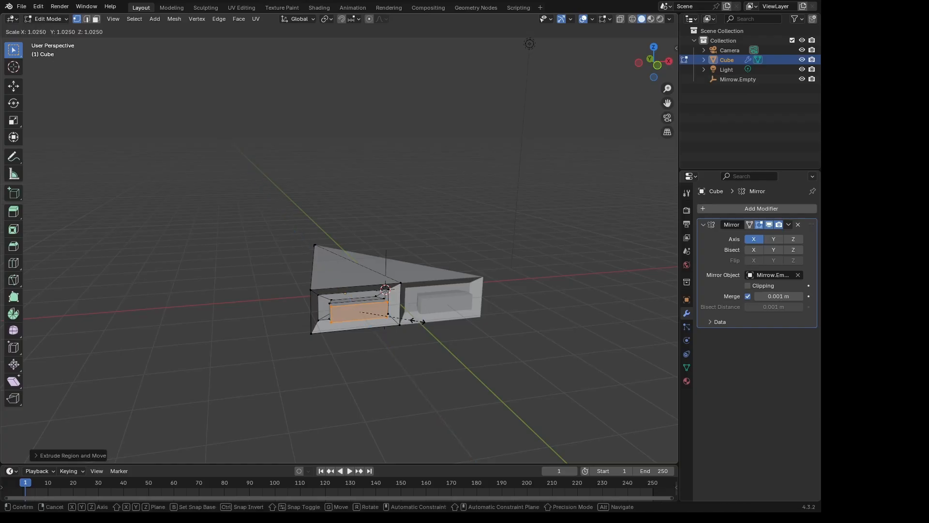
{"action": "left_click", "coordinate": [427, 323]}
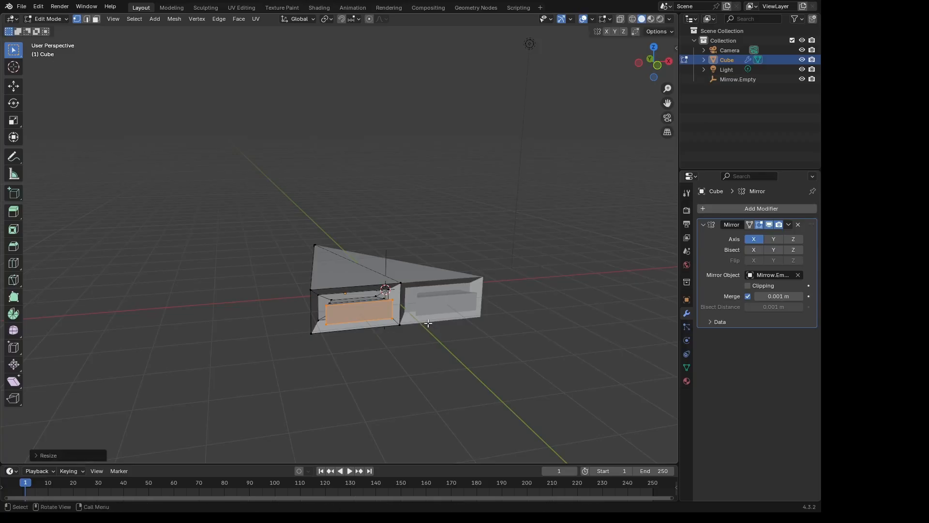
- Add another short outward extrusion to the rear block and slightly enlarge its end face
{"action": "key", "text": "e"}
{"action": "left_click", "coordinate": [427, 325]}
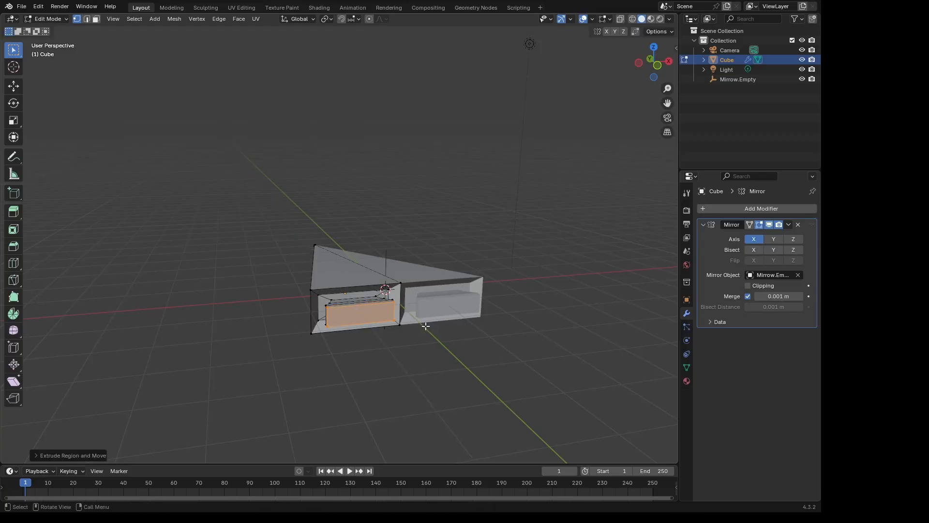
{"action": "key", "text": "s"}
{"action": "left_click", "coordinate": [432, 326]}
- Extrude the rear block's end face past the body's rear edge and scale it up to flare the nozzle shape
{"action": "mouse_move", "coordinate": [431, 324]}
{"action": "middle_mouse_down"}
{"action": "mouse_move", "coordinate": [444, 332]}
{"action": "mouse_move", "coordinate": [430, 311]}
{"action": "middle_mouse_up"}
{"action": "key", "text": "e"}
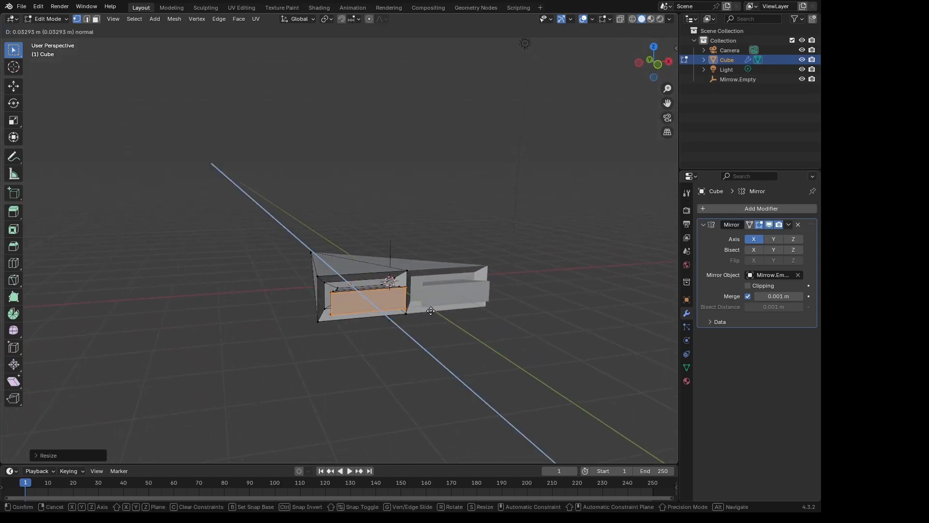
{"action": "left_click", "coordinate": [431, 315]}
{"action": "key", "text": "s"}
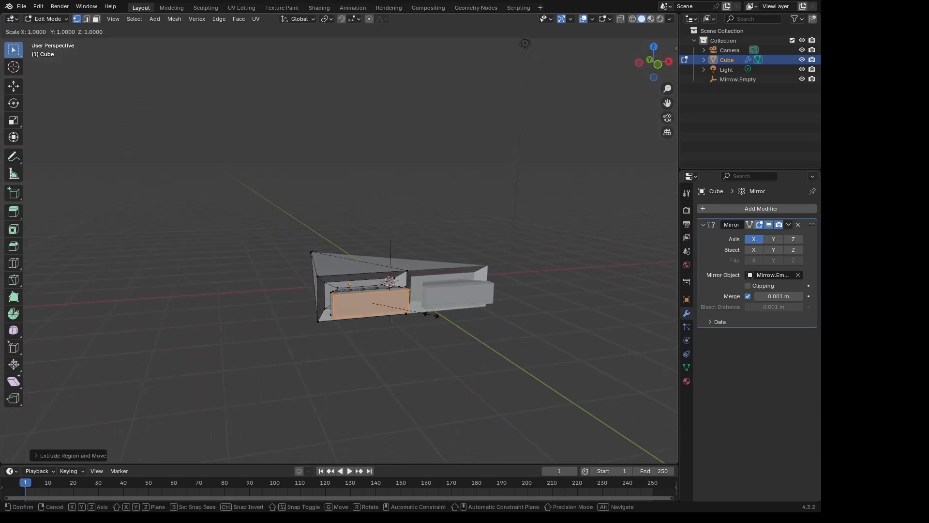
{"action": "left_click", "coordinate": [440, 315]}
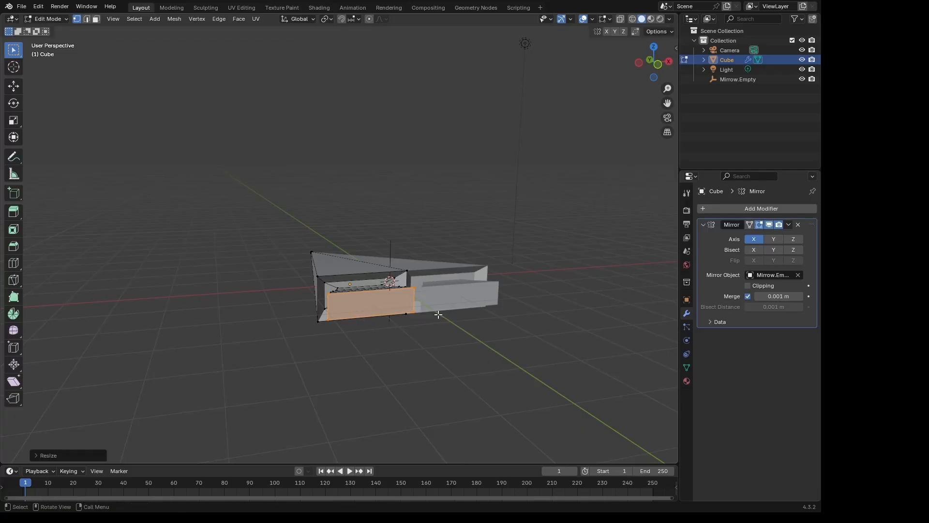
- Inset the flared end face by about 0.1 m and extrude the inset face inward to hollow the rear block
{"action": "key", "text": "u"}
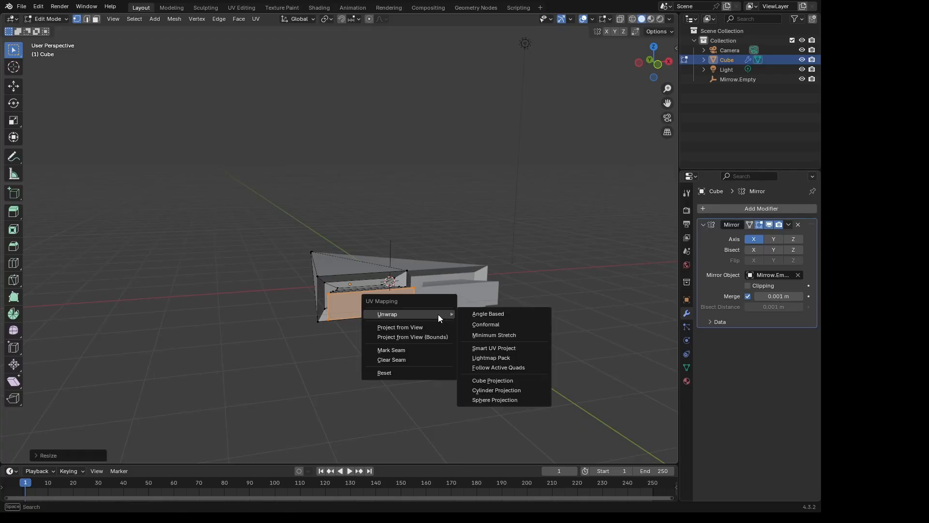
{"action": "key", "text": "Escape"}
{"action": "key", "text": "i"}
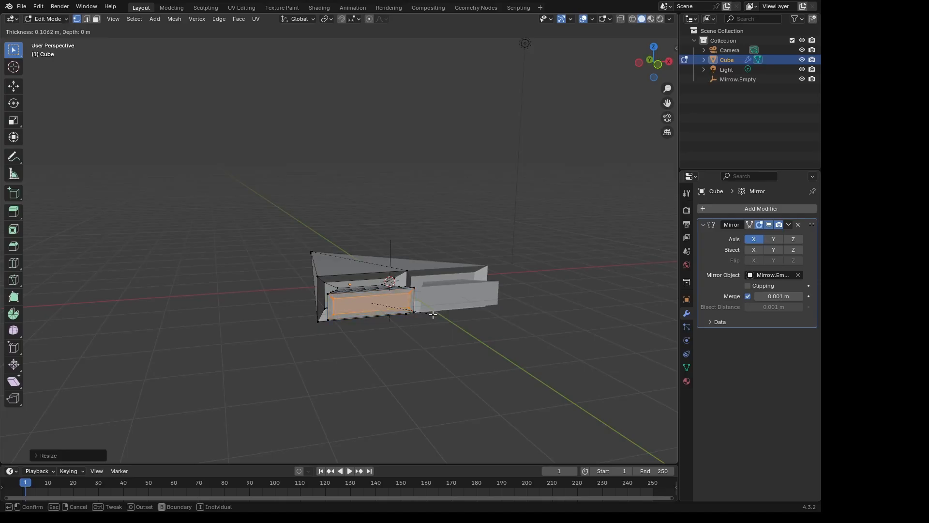
{"action": "left_click", "coordinate": [434, 315]}
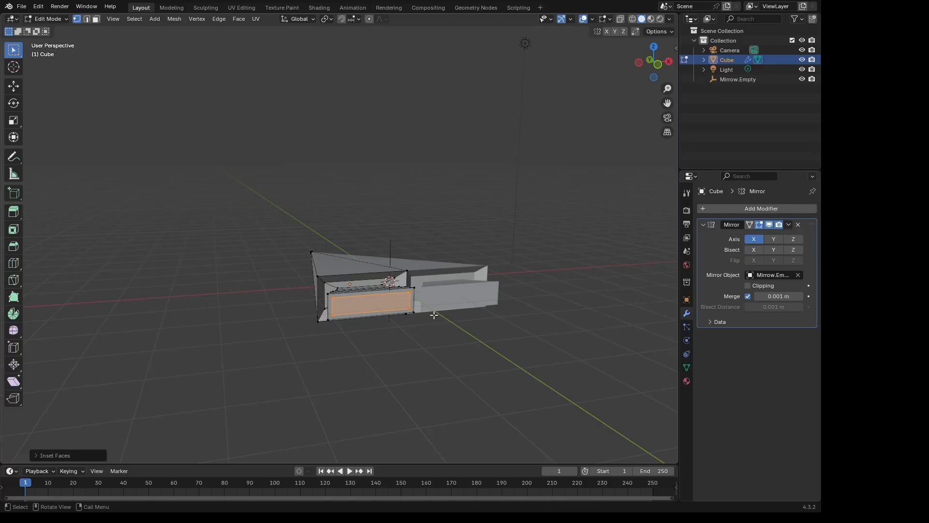
{"action": "key", "text": "e"}
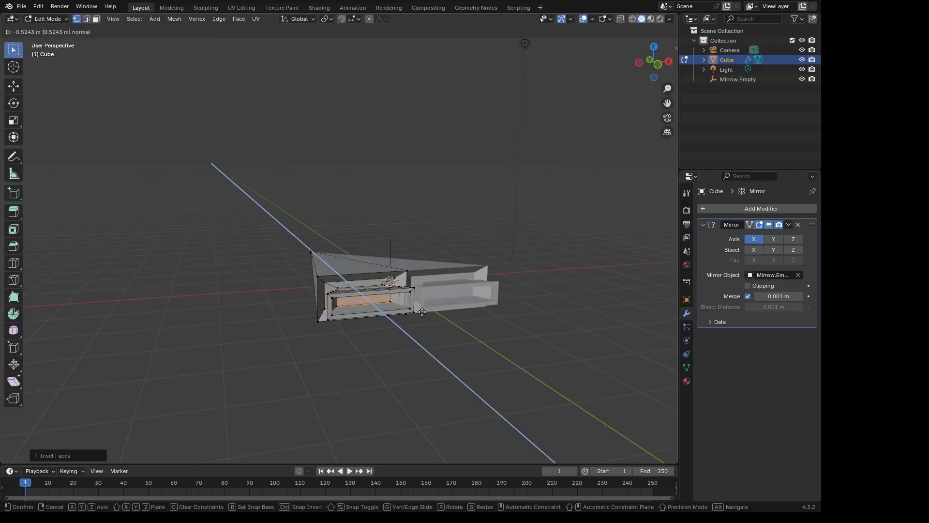
{"action": "left_click", "coordinate": [427, 308]}
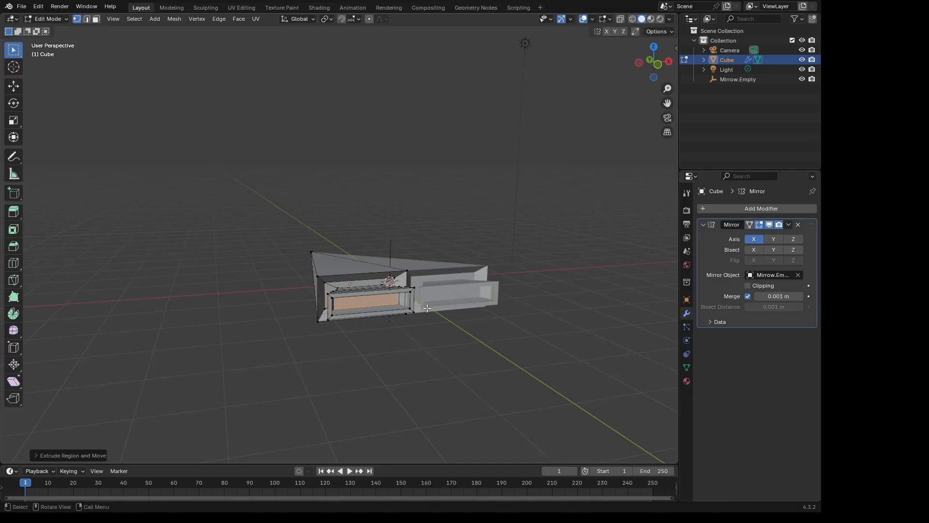
- Return to Object Mode and inspect the mirrored body from the rear and side
{"action": "middle_click_drag", "start_coordinate": [427, 308], "coordinate": [397, 274]}
{"action": "key", "text": "Tab"}
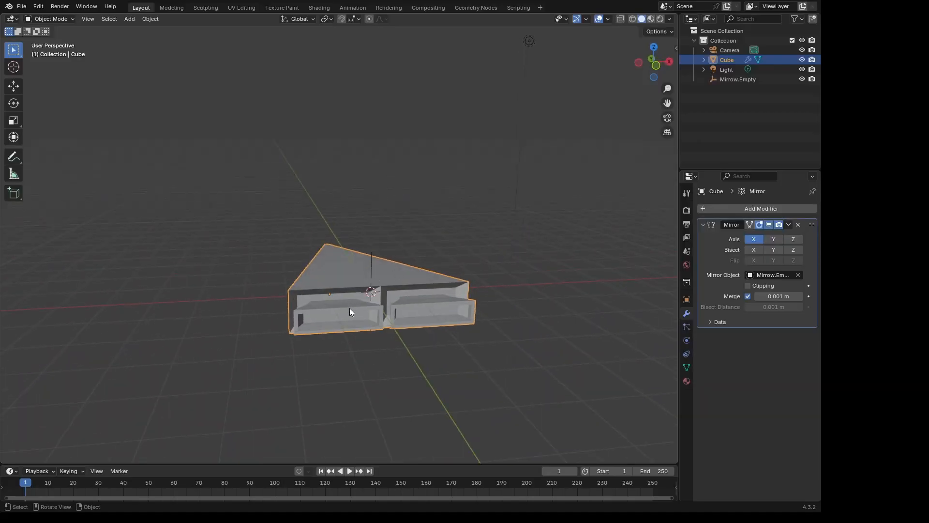
{"action": "key", "text": "Tab"}
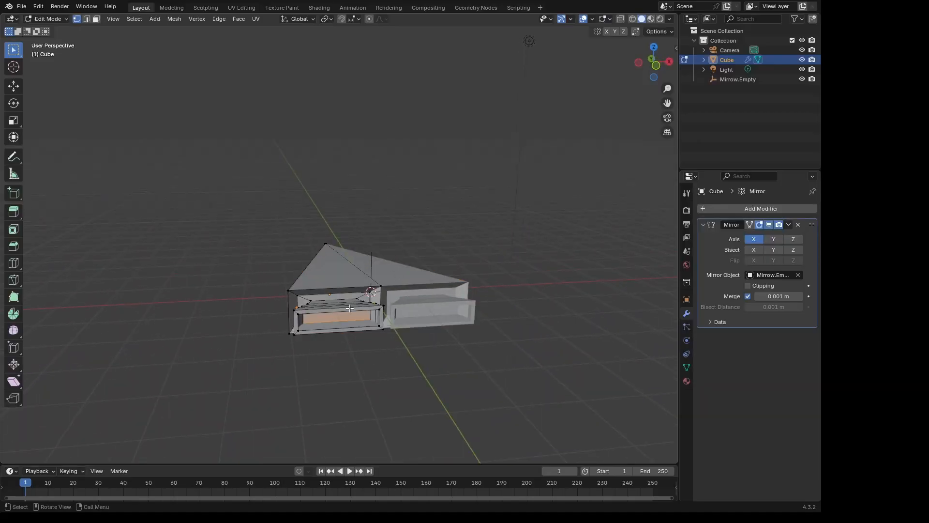
{"action": "key", "text": "Tab"}
{"action": "middle_click_drag", "start_coordinate": [349, 308], "coordinate": [405, 263]}
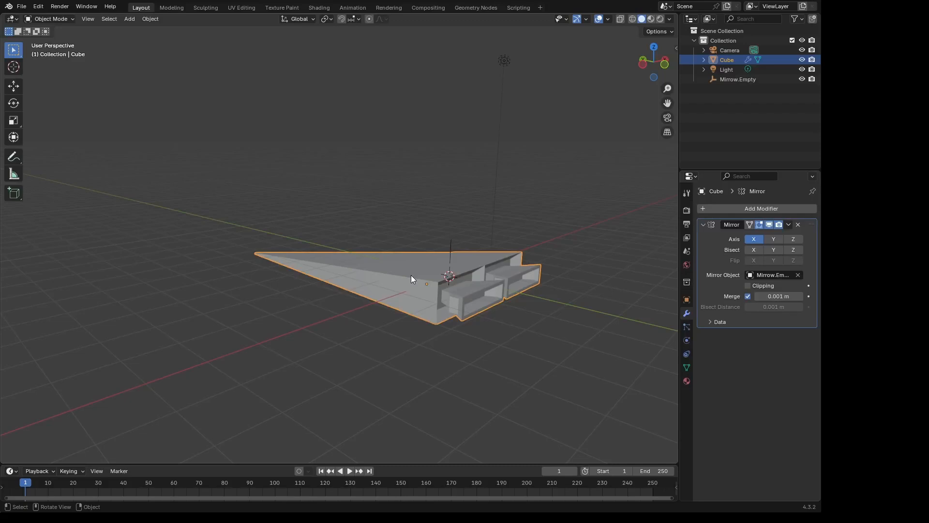
- View the cube's material settings, preview the model in Rendered shading, and check the render settings
{"action": "left_click", "coordinate": [685, 382]}
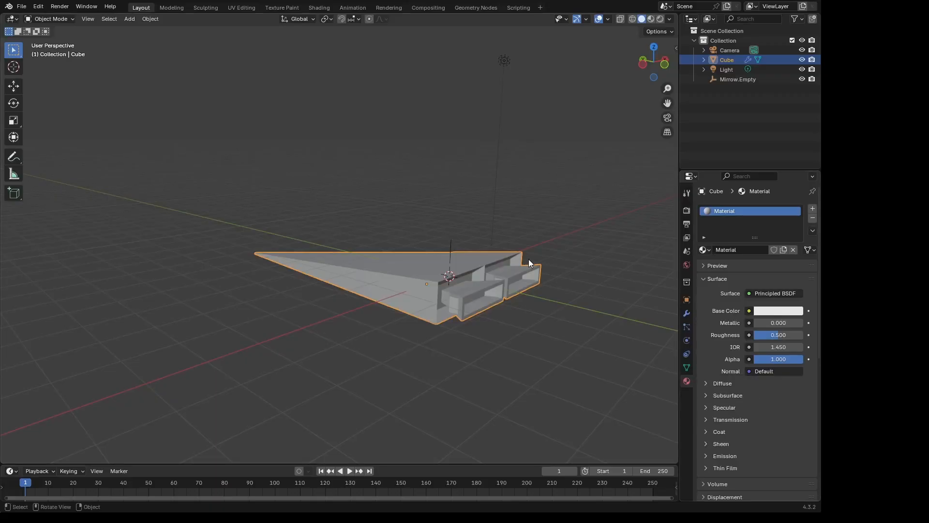
{"action": "key", "text": "z"}
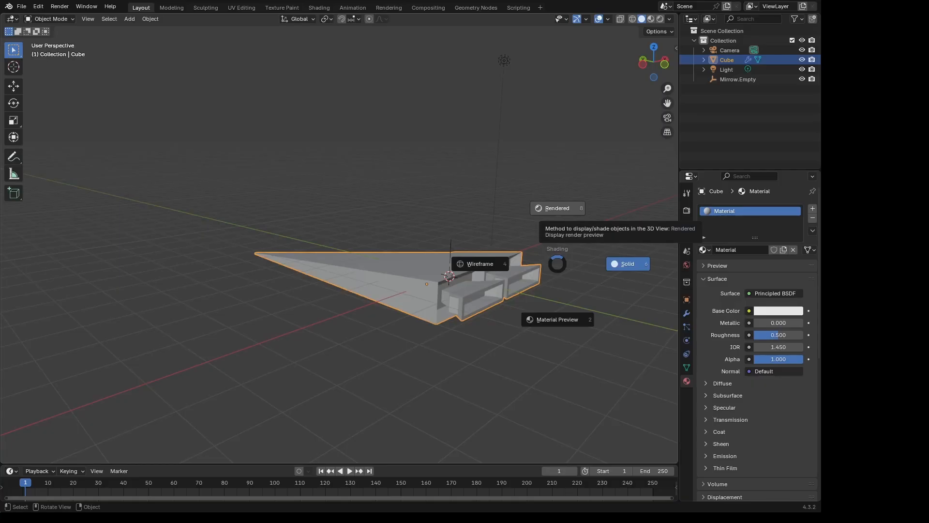
{"action": "left_click", "coordinate": [552, 170]}
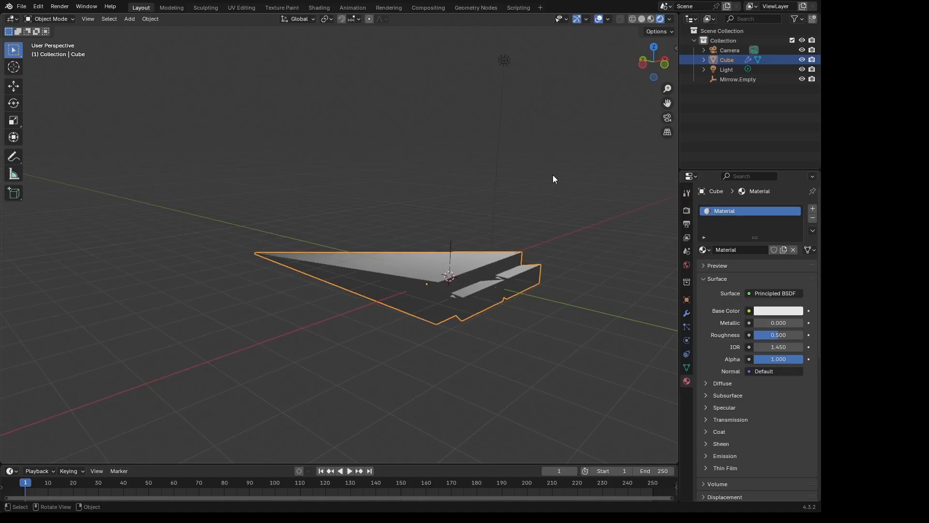
{"action": "mouse_move", "coordinate": [553, 175]}
{"action": "middle_mouse_down"}
{"action": "mouse_move", "coordinate": [519, 167]}
{"action": "mouse_move", "coordinate": [549, 176]}
{"action": "middle_mouse_up"}
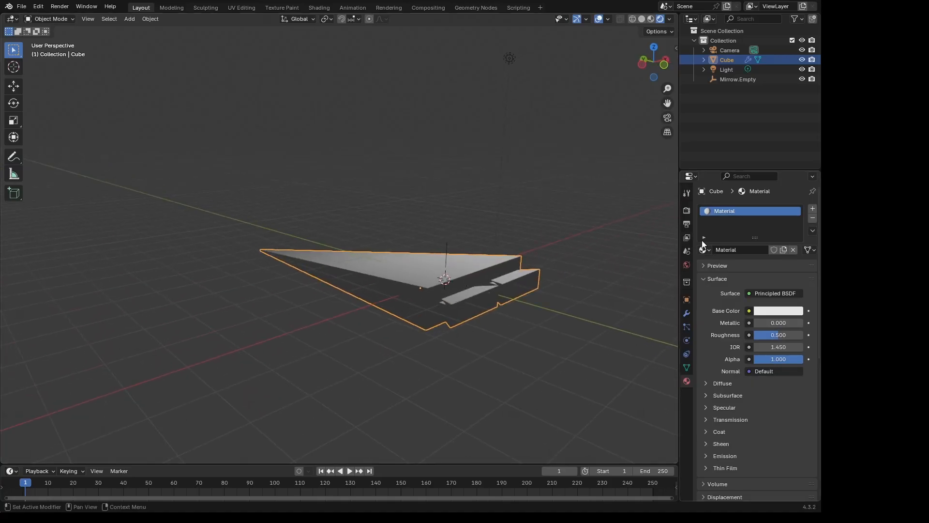
{"action": "left_click", "coordinate": [689, 211]}
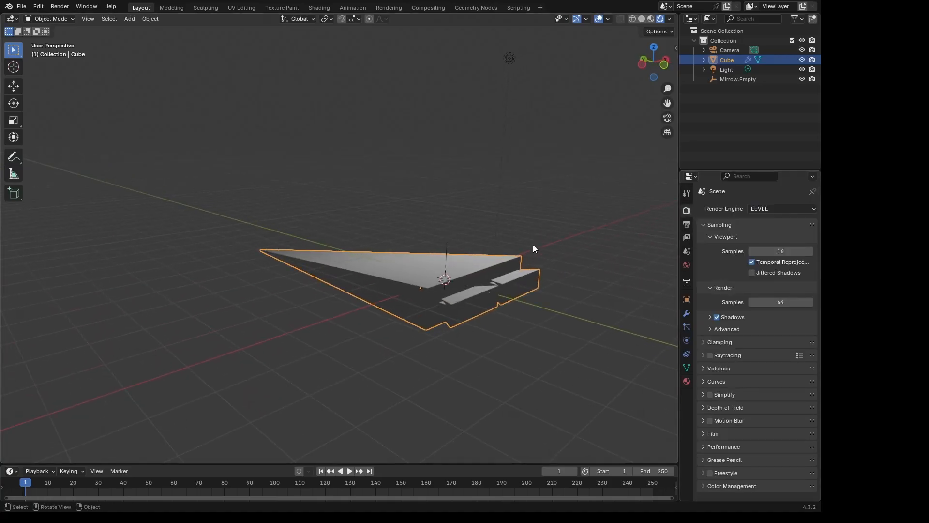
{"action": "middle_click_drag", "start_coordinate": [533, 245], "coordinate": [520, 277]}
- Set the viewport shading to Material Preview and switch to the Shading workspace
{"action": "key", "text": "z"}
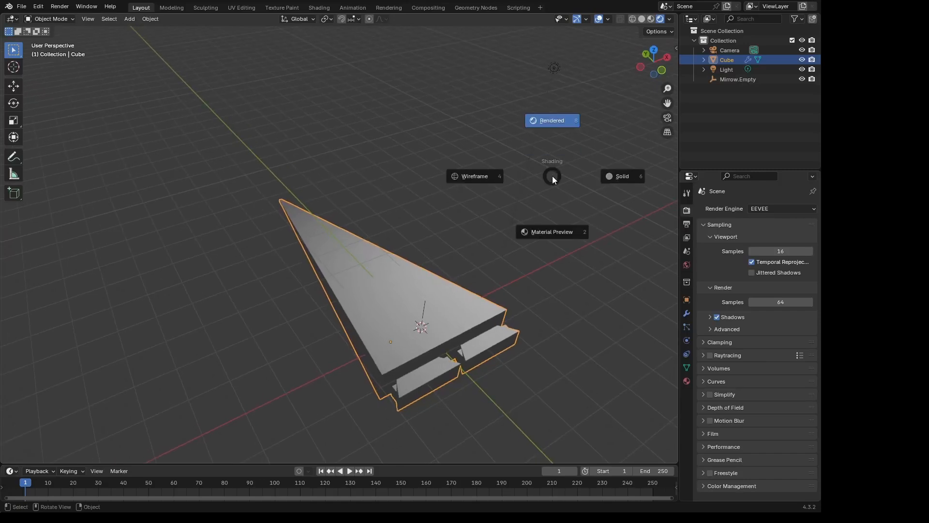
{"action": "left_click", "coordinate": [557, 231]}
{"action": "mouse_move", "coordinate": [556, 231]}
{"action": "middle_mouse_down"}
{"action": "mouse_move", "coordinate": [537, 199]}
{"action": "mouse_move", "coordinate": [445, 233]}
{"action": "mouse_move", "coordinate": [517, 239]}
{"action": "mouse_move", "coordinate": [544, 233]}
{"action": "mouse_move", "coordinate": [550, 216]}
{"action": "middle_mouse_up"}
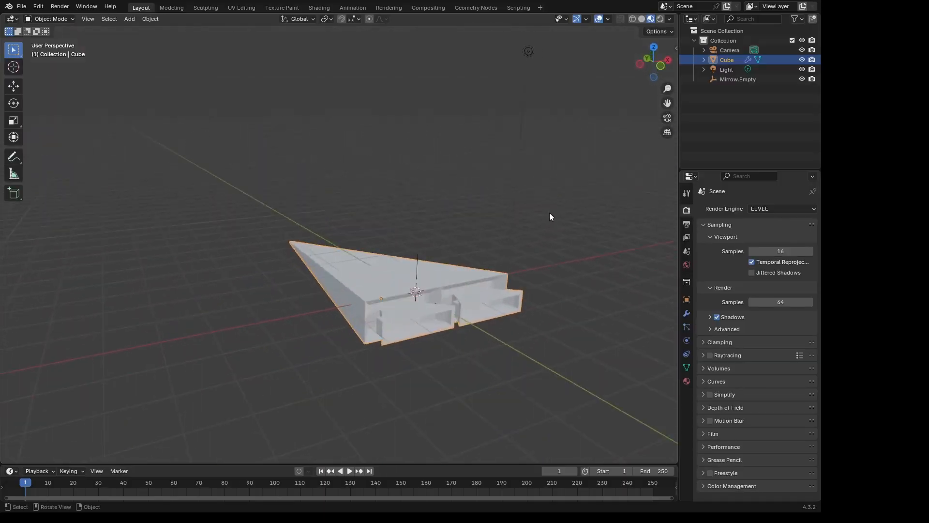
{"action": "left_click", "coordinate": [327, 10]}
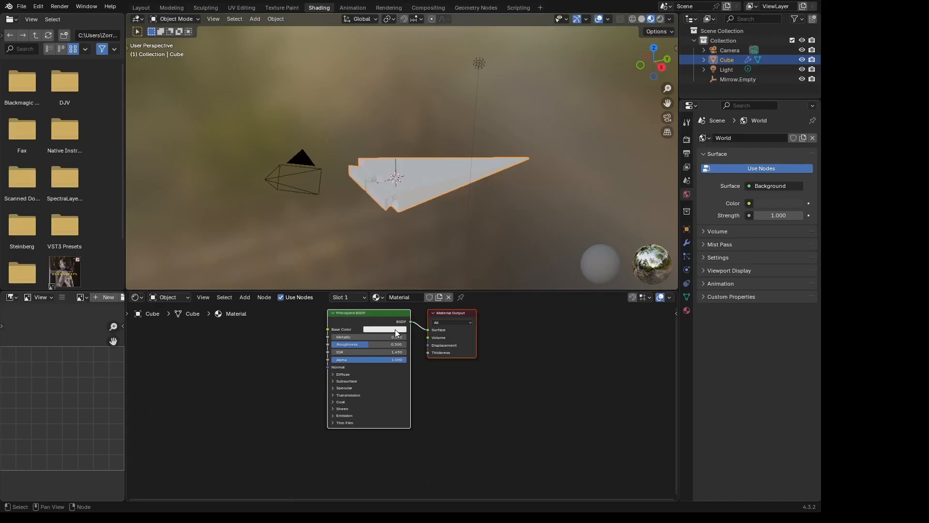
- Set the Principled BSDF base color to a dark, muted purple
{"action": "left_click", "coordinate": [396, 333]}
{"action": "left_click_drag", "start_coordinate": [395, 251], "coordinate": [393, 245]}
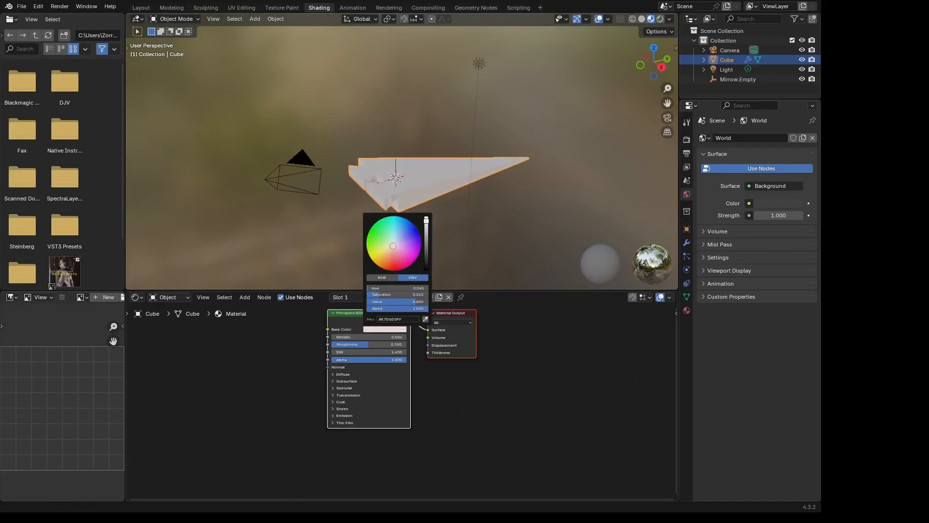
{"action": "left_click_drag", "start_coordinate": [426, 220], "coordinate": [401, 243]}
{"action": "scroll", "coordinate": [490, 169], "scroll_direction": "up", "scroll_amount": 5}
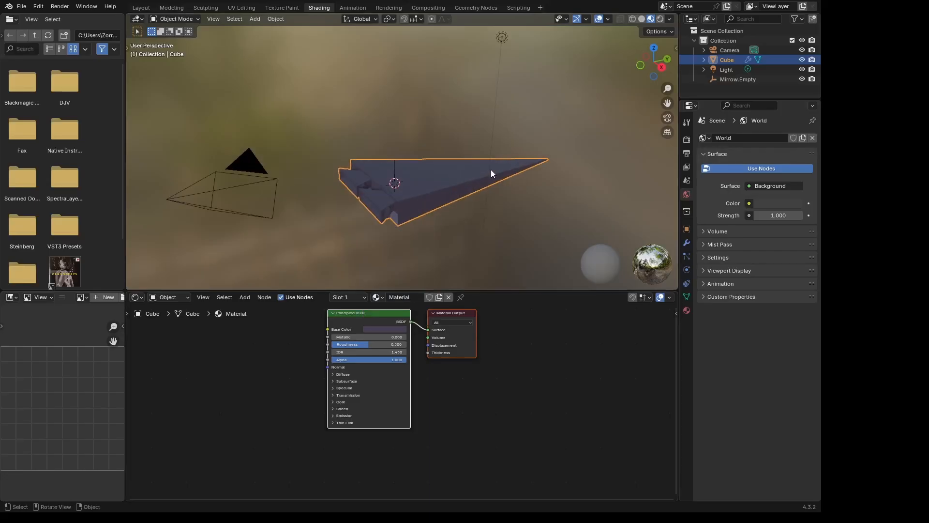
- Reduce the base color's saturation to turn the body's material a dark bluish grey
{"action": "middle_click_drag", "start_coordinate": [494, 172], "coordinate": [494, 169]}
{"action": "middle_click_drag", "start_coordinate": [492, 141], "coordinate": [497, 220]}
{"action": "left_click", "coordinate": [394, 332]}
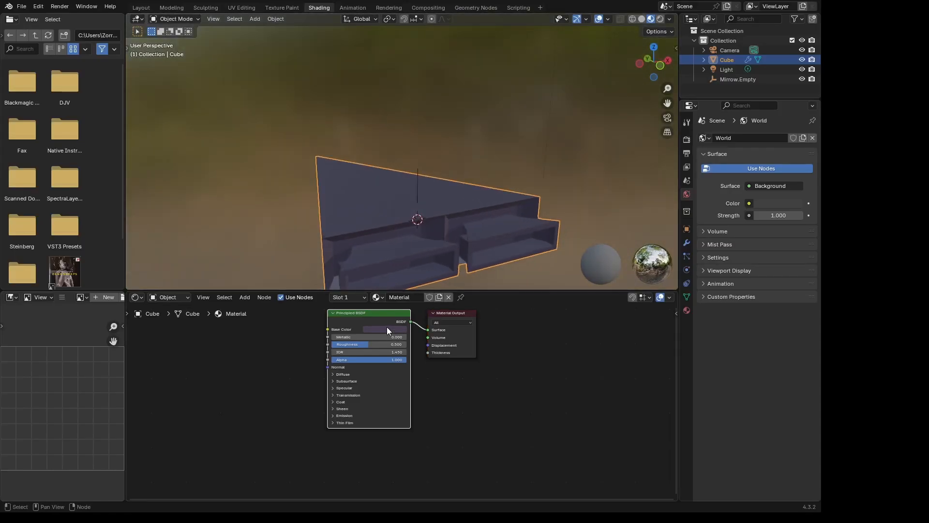
{"action": "left_click", "coordinate": [387, 329]}
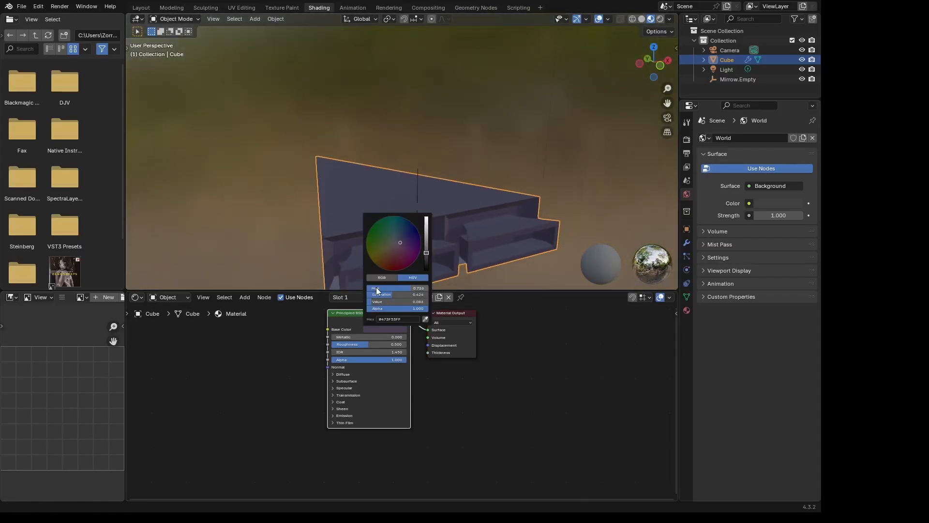
{"action": "left_click_drag", "start_coordinate": [386, 294], "coordinate": [376, 295]}
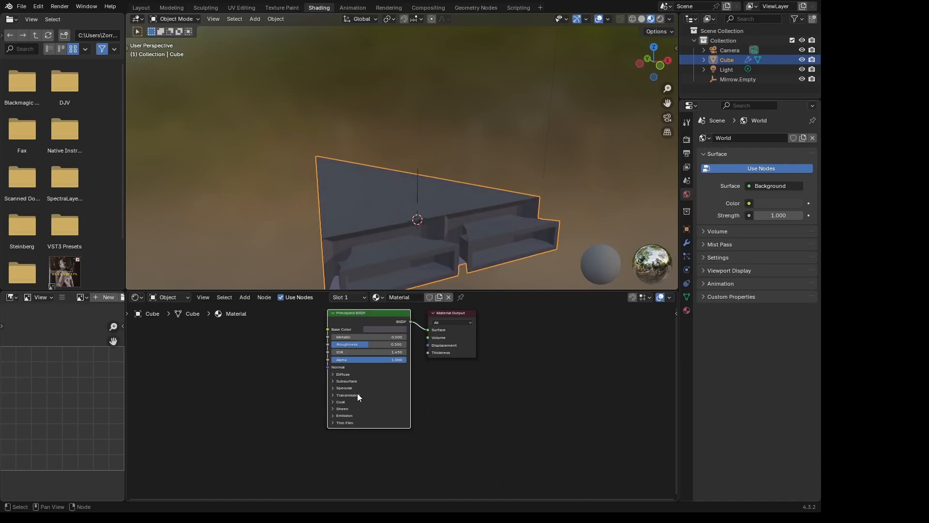
- Raise the material's Metallic value to about 0.41 and examine the reflections on the body's underside and rear
{"action": "left_click_drag", "start_coordinate": [352, 337], "coordinate": [382, 337]}
{"action": "middle_click_drag", "start_coordinate": [425, 240], "coordinate": [466, 206]}
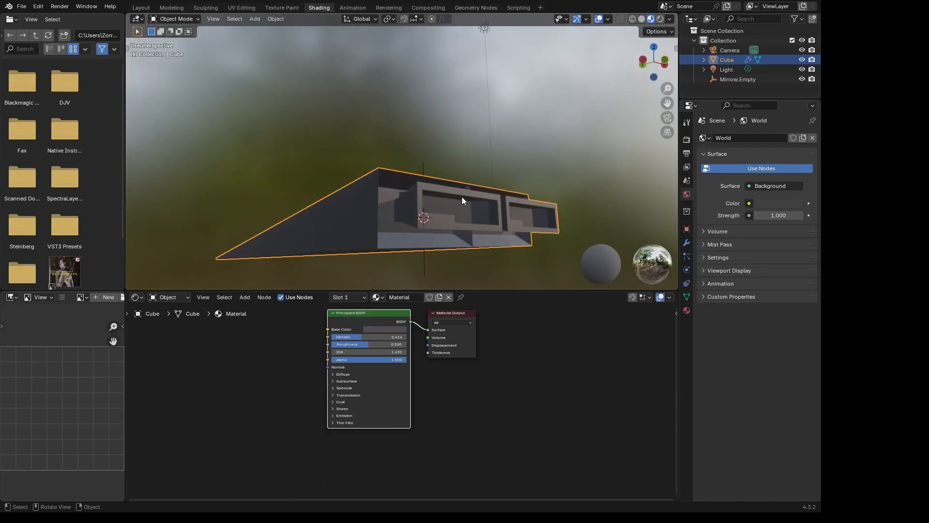
{"action": "middle_click_drag", "start_coordinate": [461, 200], "coordinate": [449, 216]}
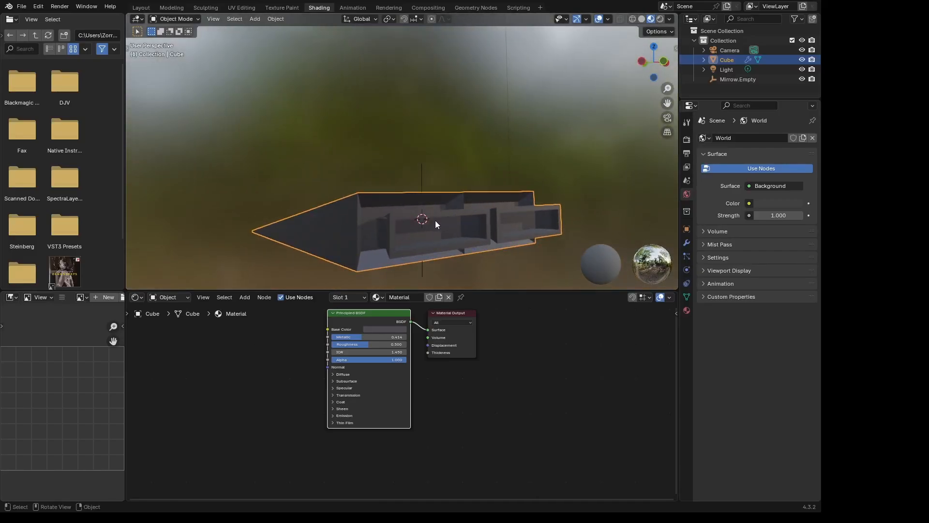
- Enter Edit Mode, scale the selected inner nozzle face to about 0.71, and switch to face selection
{"action": "key", "text": "Tab"}
{"action": "middle_click_drag", "start_coordinate": [476, 236], "coordinate": [572, 248]}
{"action": "key", "text": "s"}
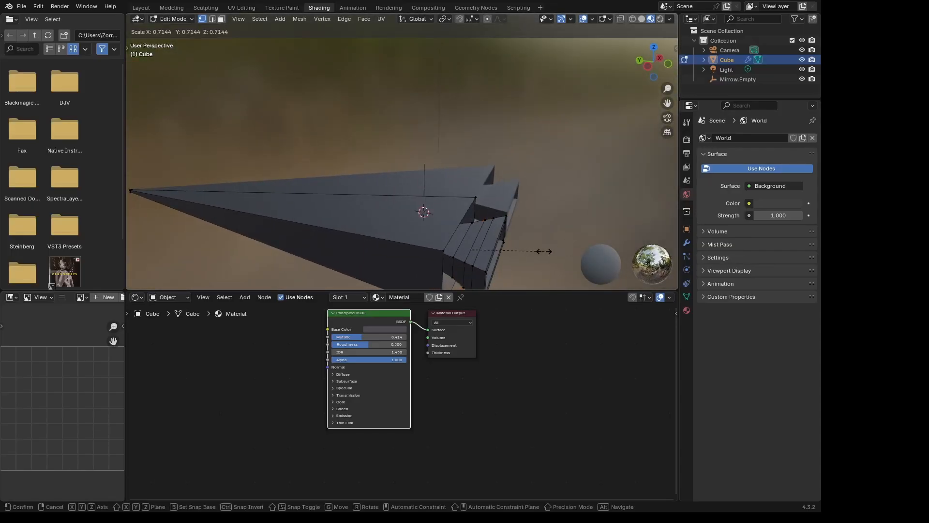
{"action": "left_click", "coordinate": [544, 251]}
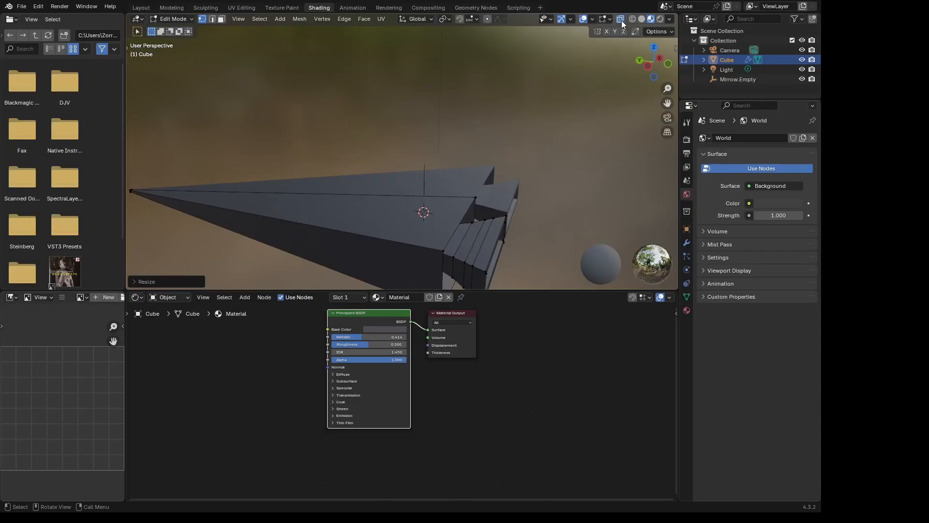
{"action": "middle_click_drag", "start_coordinate": [548, 189], "coordinate": [419, 146], "text": "shift"}
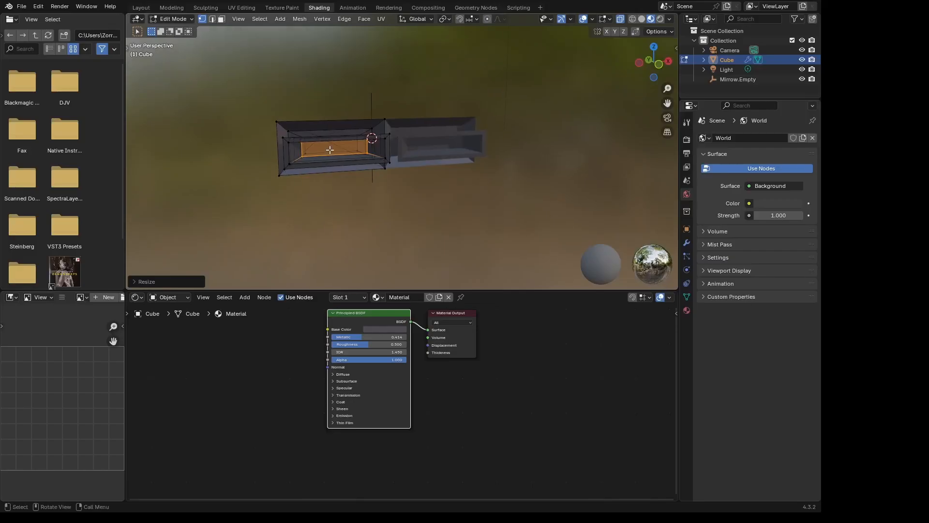
{"action": "key", "text": "3"}
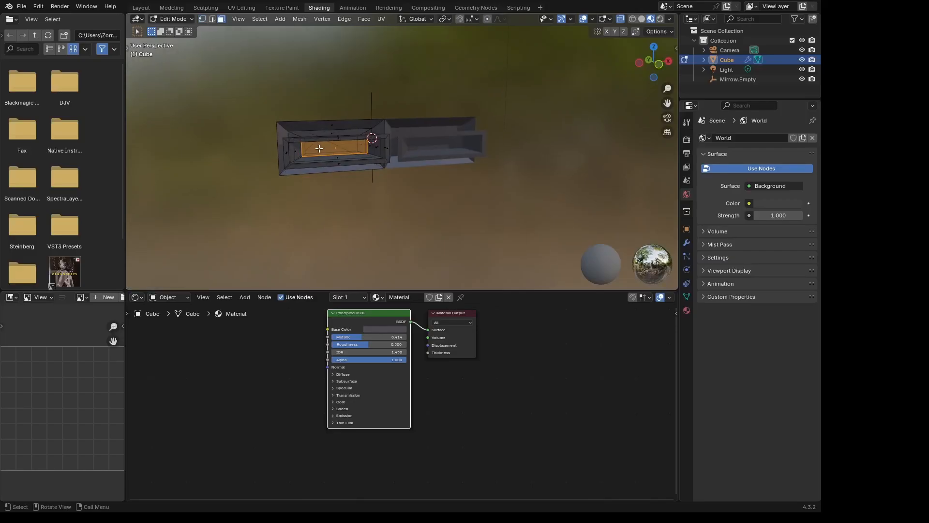
{"action": "mouse_move", "coordinate": [439, 160]}
{"action": "middle_mouse_down"}
{"action": "mouse_move", "coordinate": [448, 174]}
{"action": "mouse_move", "coordinate": [410, 166]}
{"action": "mouse_move", "coordinate": [426, 153]}
{"action": "mouse_move", "coordinate": [438, 167]}
{"action": "middle_mouse_up"}
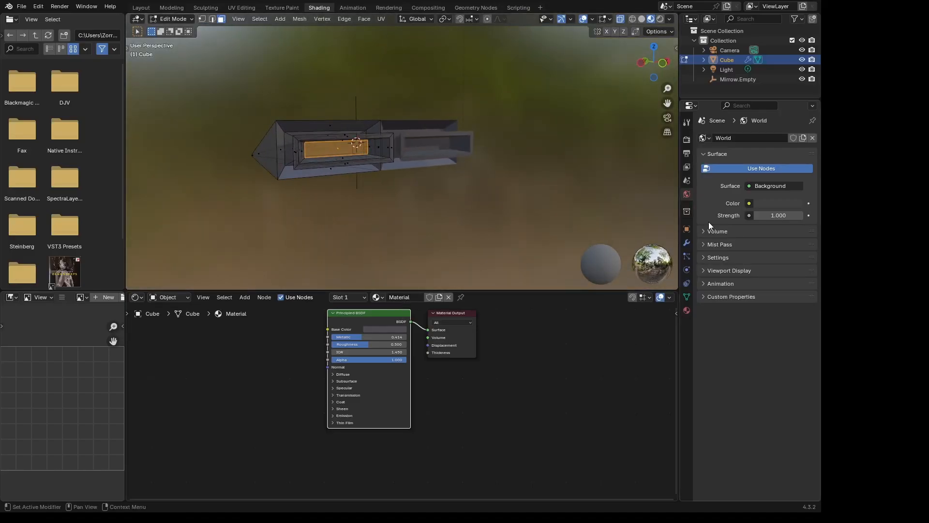
- Add a second material slot to the cube and create a new material in it
{"action": "left_click", "coordinate": [686, 310]}
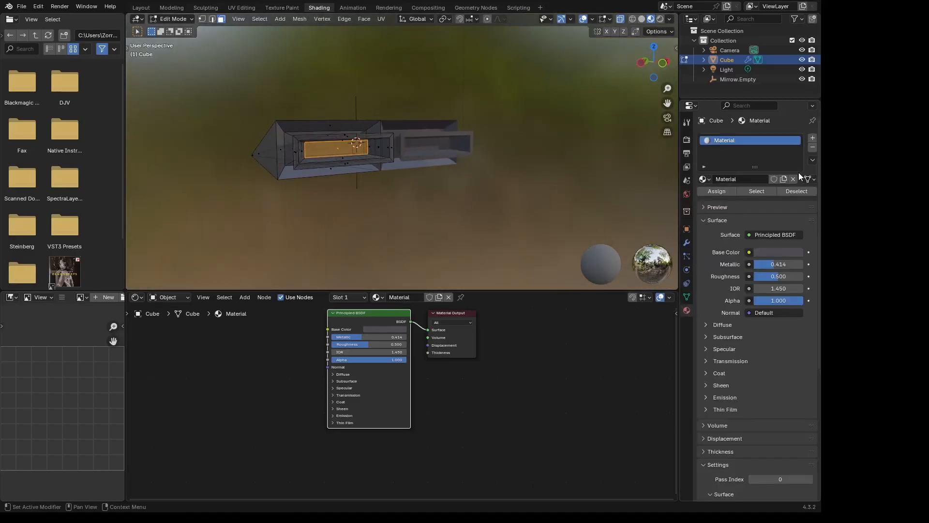
{"action": "left_click", "coordinate": [813, 140]}
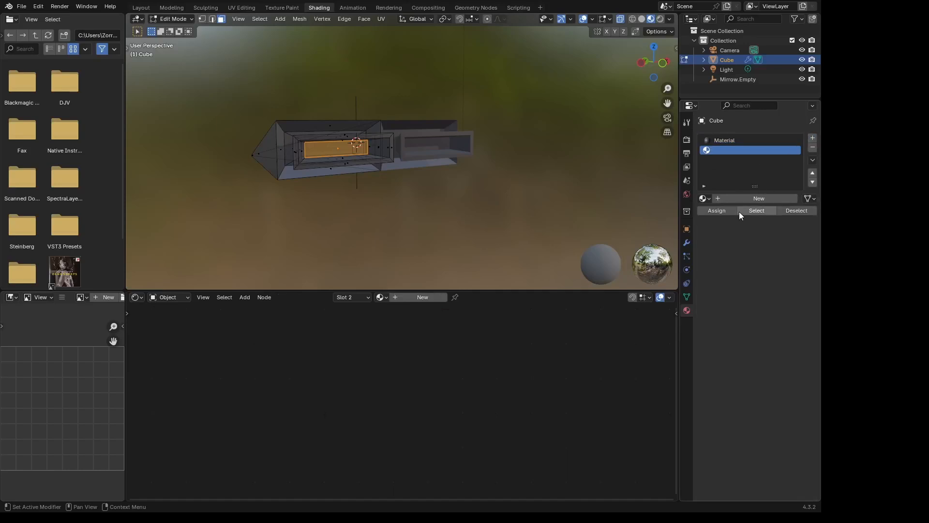
{"action": "left_click", "coordinate": [745, 199]}
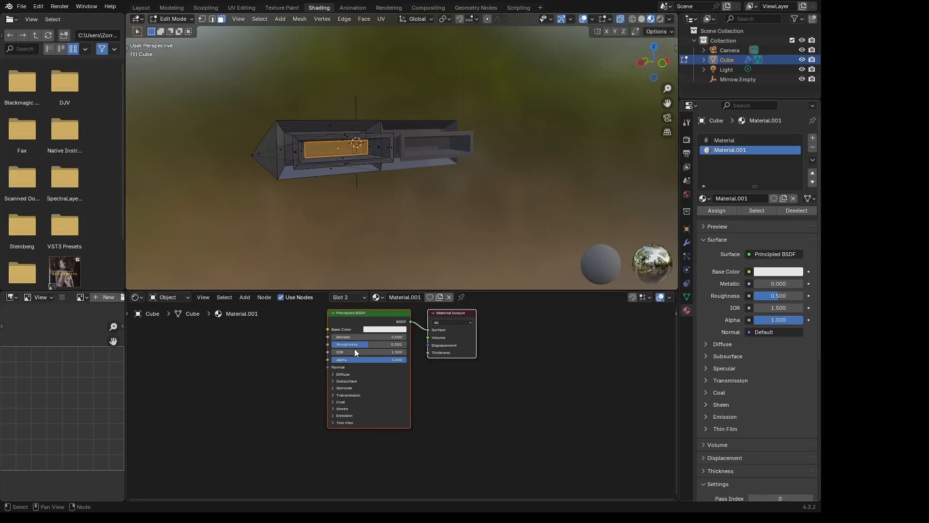
- Set the new material's emission strength to 11.5, keeping the inner nozzle face selected in Edit Mode
{"action": "left_click", "coordinate": [334, 416]}
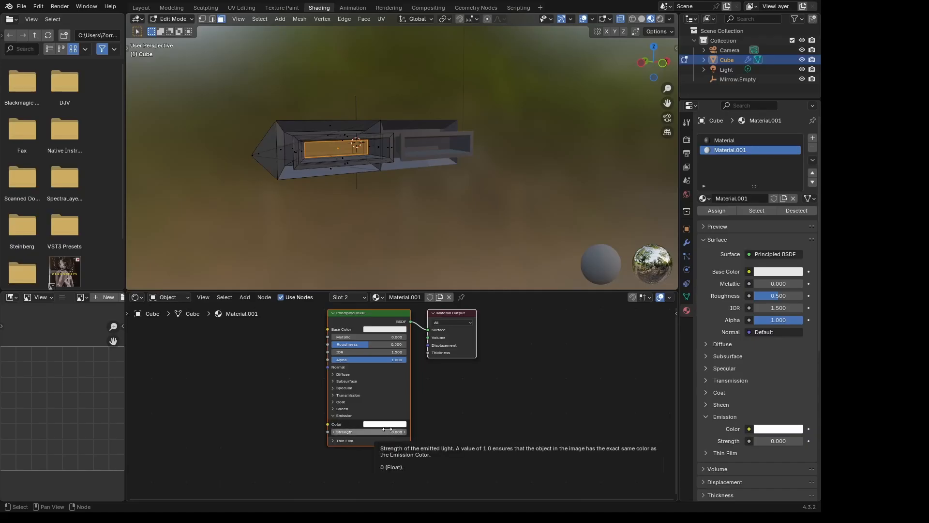
{"action": "key", "text": "Tab"}
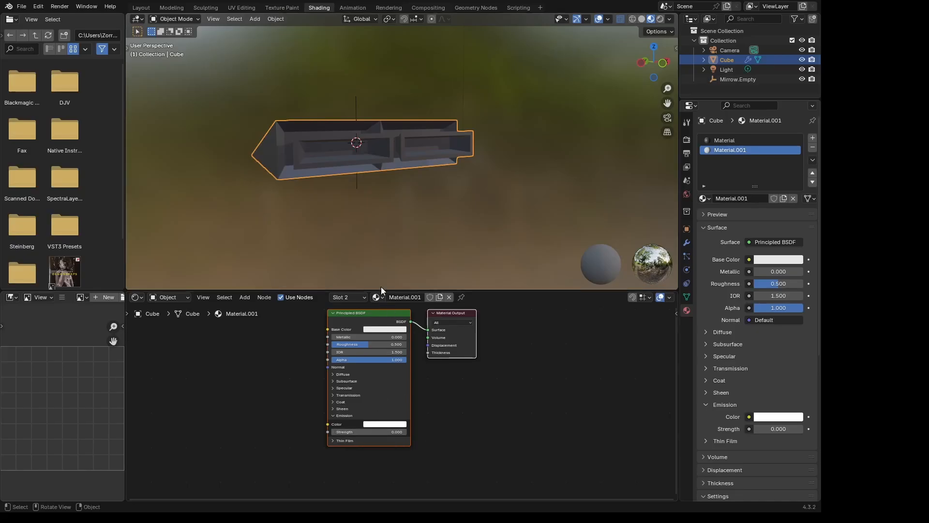
{"action": "key", "text": "Tab"}
{"action": "key", "text": "Tab"}
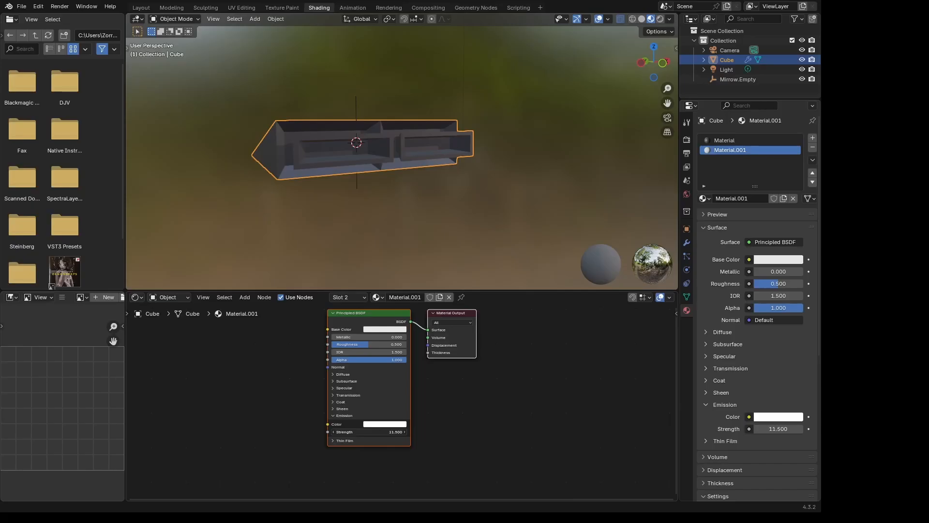
{"action": "key", "text": "Tab"}
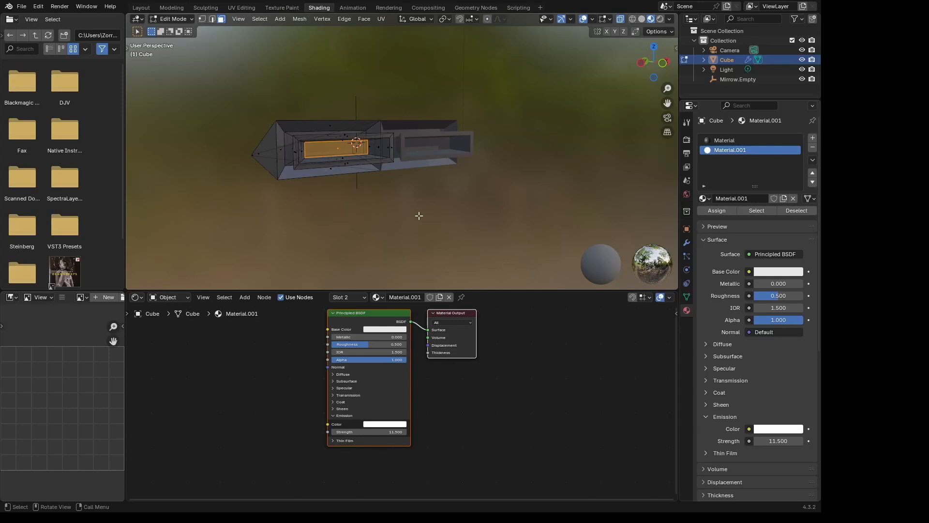
- Rename the new material M_Light
{"action": "double_click", "coordinate": [729, 150]}
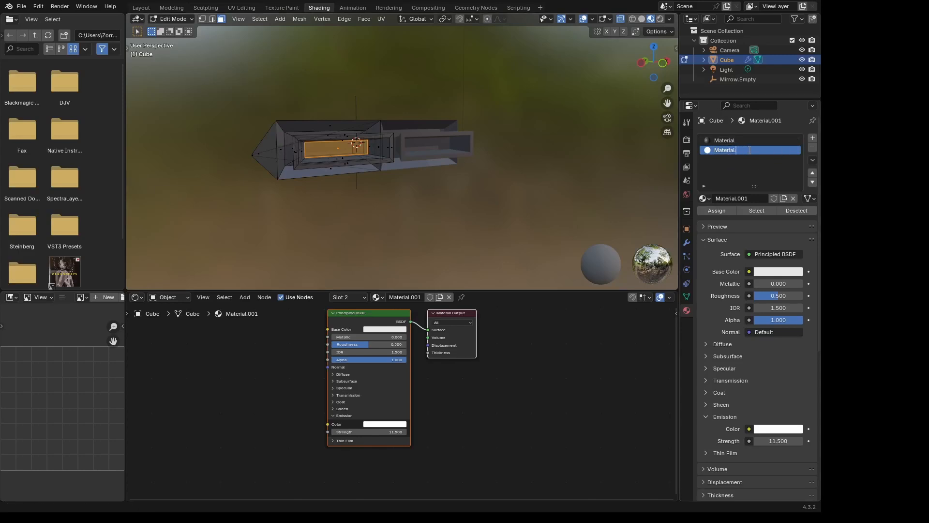
{"action": "key", "text": "BackSpace"}
{"action": "key", "text": "BackSpace"}
{"action": "key", "text": "BackSpace"}
{"action": "key", "text": "BackSpace"}
{"action": "type", "text": "M_Lioght"}
{"action": "key", "text": "BackSpace"}
{"action": "key", "text": "BackSpace"}
{"action": "key", "text": "BackSpace"}
{"action": "type", "text": "ght"}
{"action": "key", "text": "Return"}
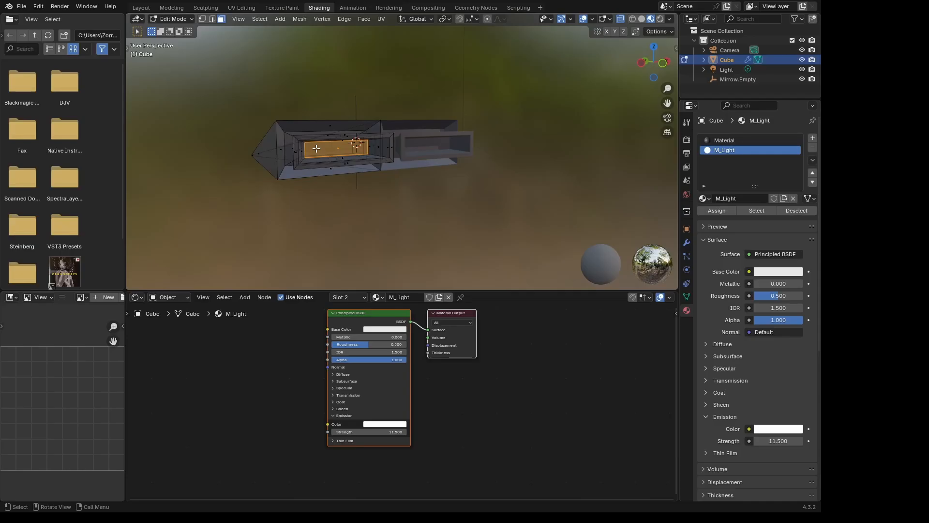
- Assign M_Light to the selected inner nozzle face and set its base color to light blue
{"action": "left_click", "coordinate": [718, 211]}
{"action": "middle_click_drag", "start_coordinate": [644, 208], "coordinate": [416, 182]}
{"action": "left_click", "coordinate": [381, 328]}
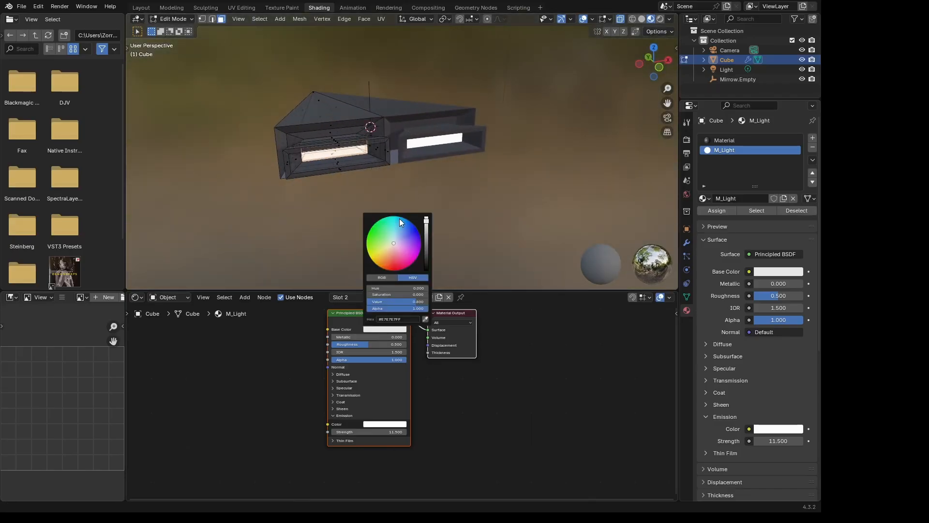
{"action": "mouse_move", "coordinate": [396, 225]}
{"action": "left_mouse_down"}
{"action": "mouse_move", "coordinate": [397, 235]}
{"action": "mouse_move", "coordinate": [398, 225]}
{"action": "left_mouse_up"}
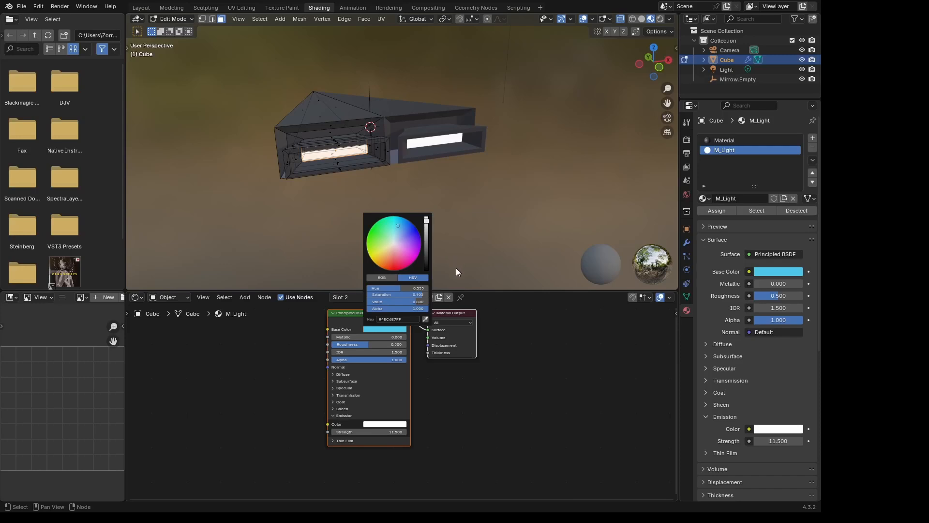
- Set M_Light's emission color to light blue and its emission strength to 13.4
{"action": "left_click", "coordinate": [385, 424]}
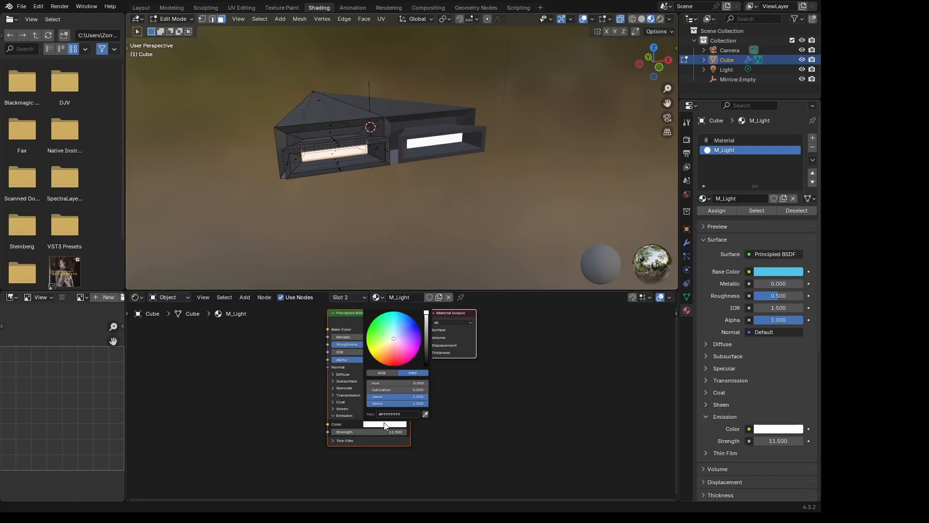
{"action": "left_click_drag", "start_coordinate": [399, 327], "coordinate": [399, 326]}
{"action": "left_click_drag", "start_coordinate": [384, 431], "coordinate": [392, 432]}
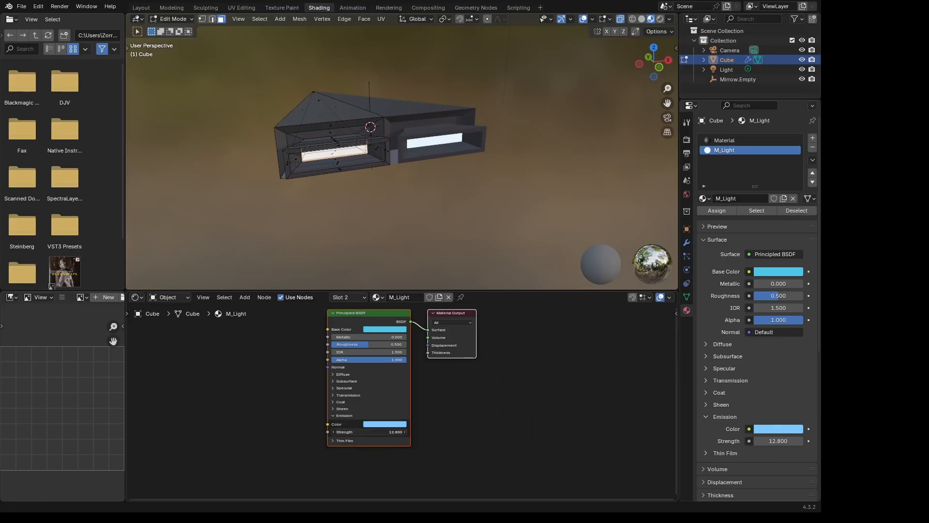
- Set the render engine to Cycles with GPU Compute as the device and return to Object Mode
{"action": "left_click", "coordinate": [686, 139]}
{"action": "mouse_move", "coordinate": [580, 159]}
{"action": "middle_mouse_down"}
{"action": "mouse_move", "coordinate": [508, 147]}
{"action": "mouse_move", "coordinate": [551, 138]}
{"action": "mouse_move", "coordinate": [571, 145]}
{"action": "middle_mouse_up"}
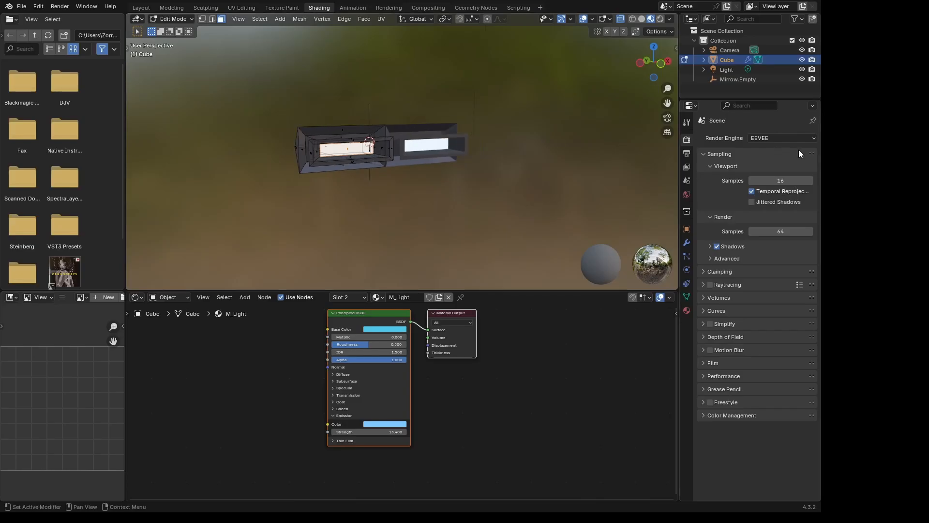
{"action": "left_click", "coordinate": [802, 139]}
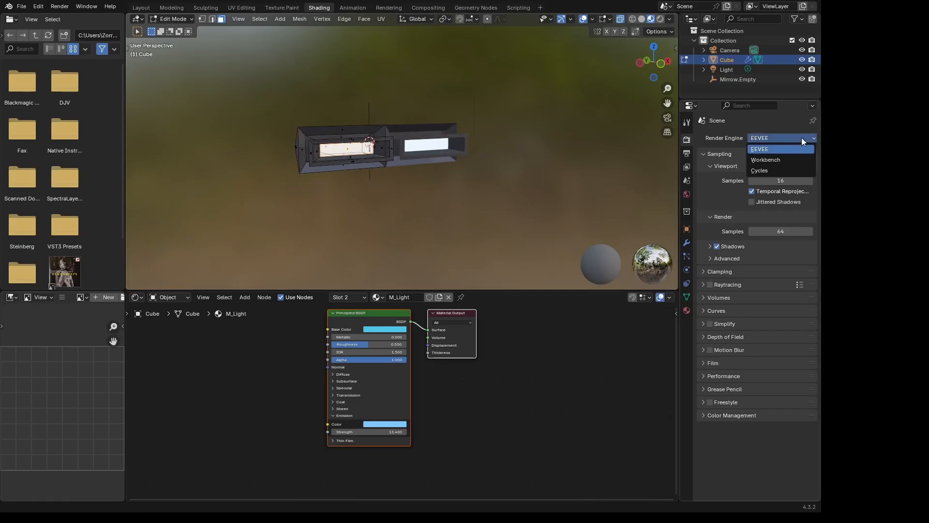
{"action": "left_click", "coordinate": [778, 169]}
{"action": "key", "text": "Tab"}
{"action": "scroll", "coordinate": [387, 140], "scroll_direction": "up", "scroll_amount": 5}
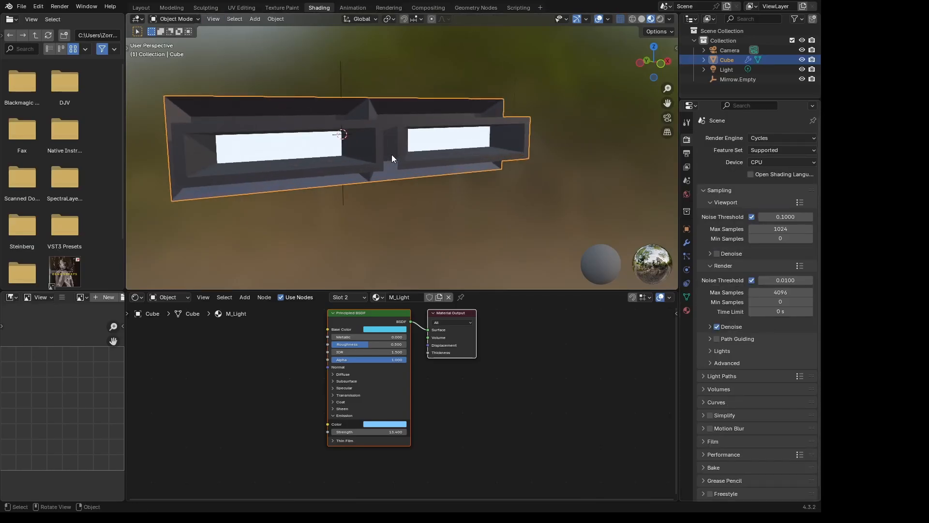
{"action": "left_click", "coordinate": [764, 161]}
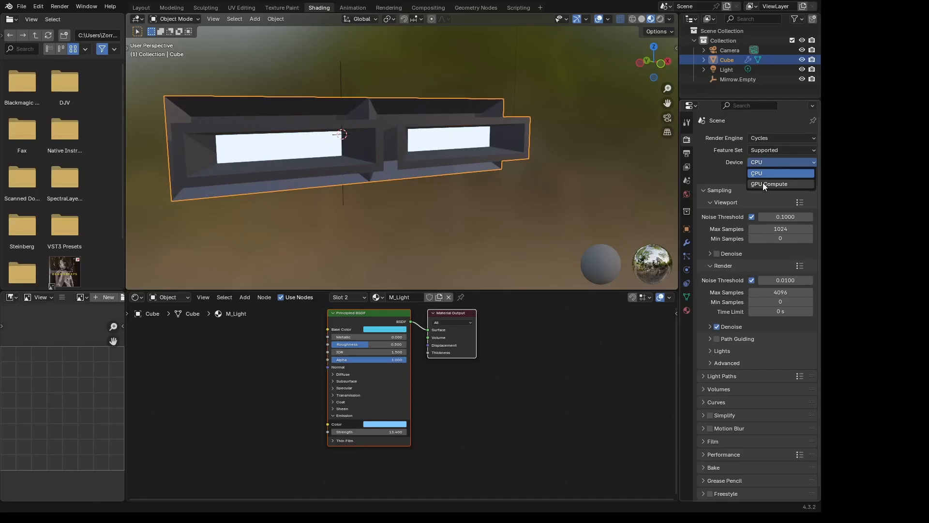
{"action": "left_click", "coordinate": [762, 182]}
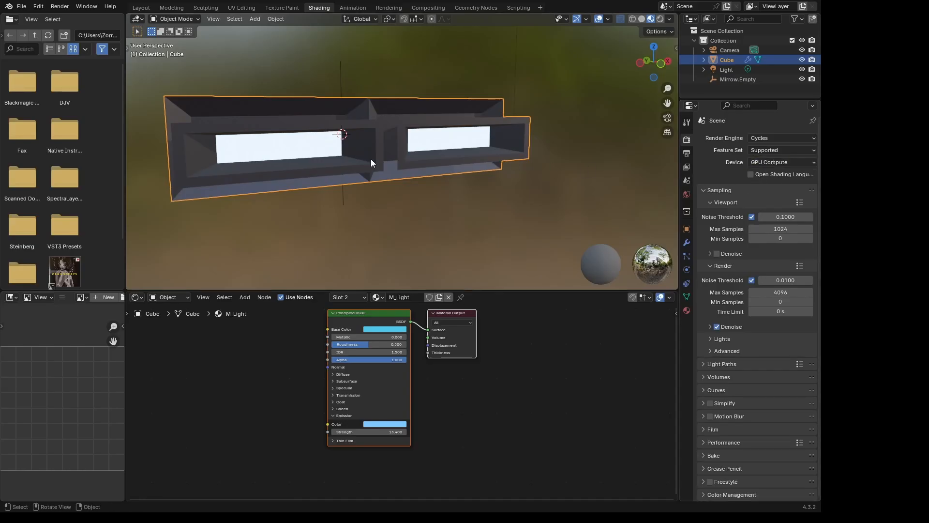
- Set the viewport shading to Rendered and examine the glowing nozzles and the hull from the rear and side
{"action": "middle_click_drag", "start_coordinate": [371, 159], "coordinate": [401, 167]}
{"action": "key", "text": "z"}
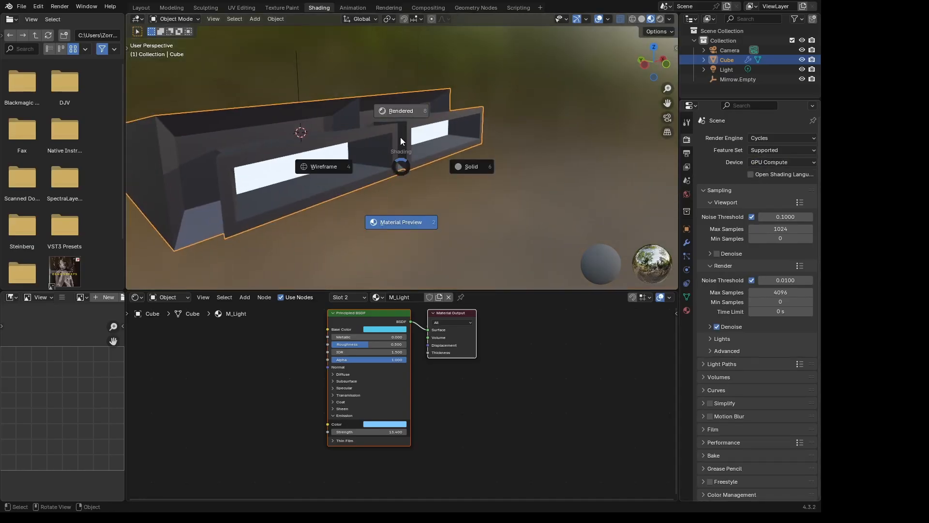
{"action": "left_click", "coordinate": [398, 110]}
{"action": "mouse_move", "coordinate": [469, 213]}
{"action": "middle_mouse_down"}
{"action": "mouse_move", "coordinate": [420, 184]}
{"action": "mouse_move", "coordinate": [385, 205]}
{"action": "mouse_move", "coordinate": [409, 175]}
{"action": "mouse_move", "coordinate": [446, 182]}
{"action": "mouse_move", "coordinate": [434, 184]}
{"action": "mouse_move", "coordinate": [425, 169]}
{"action": "middle_mouse_up"}
{"action": "scroll", "coordinate": [425, 170], "scroll_direction": "down", "scroll_amount": 1}
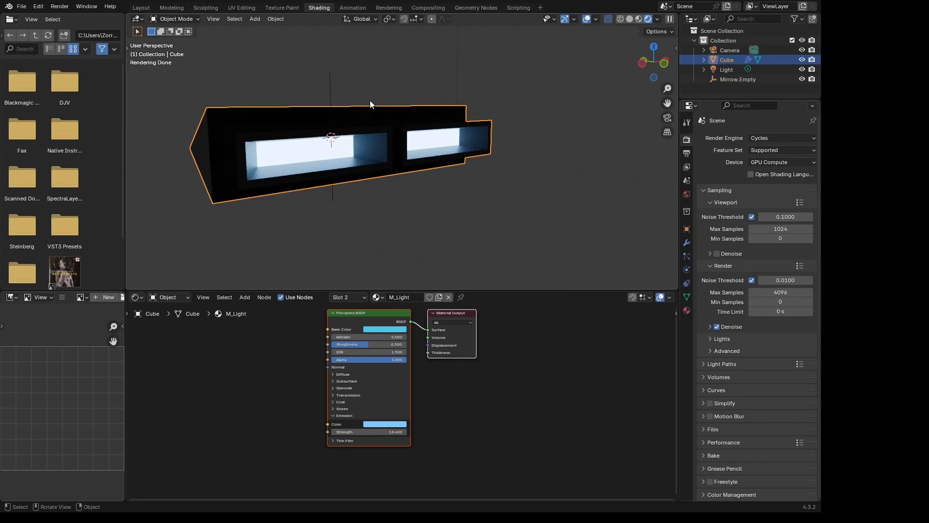
{"action": "middle_click_drag", "start_coordinate": [370, 103], "coordinate": [450, 89]}
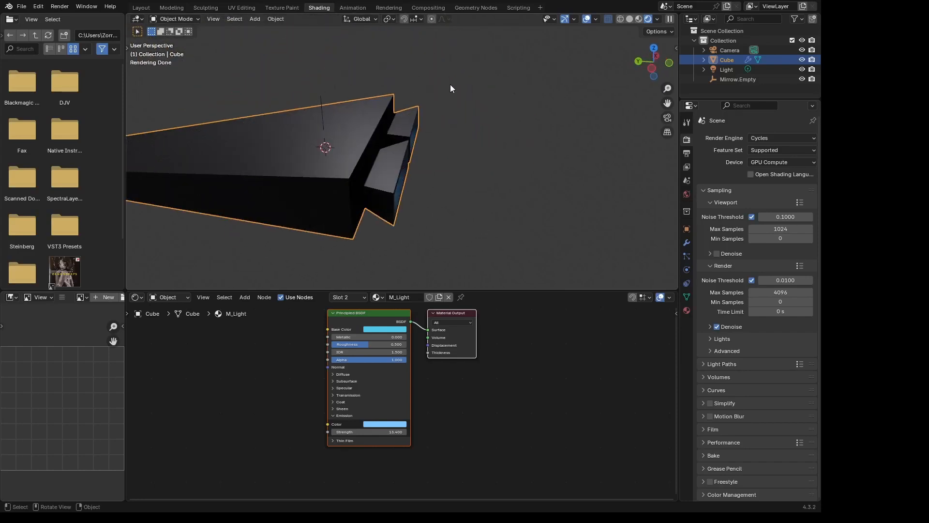
{"action": "scroll", "coordinate": [450, 89], "scroll_direction": "down", "scroll_amount": 3}
{"action": "mouse_move", "coordinate": [387, 141]}
{"action": "middle_mouse_down"}
{"action": "mouse_move", "coordinate": [409, 138]}
{"action": "mouse_move", "coordinate": [420, 155]}
{"action": "mouse_move", "coordinate": [338, 130]}
{"action": "mouse_move", "coordinate": [310, 147]}
{"action": "mouse_move", "coordinate": [311, 129]}
{"action": "mouse_move", "coordinate": [364, 127]}
{"action": "mouse_move", "coordinate": [385, 144]}
{"action": "middle_mouse_up"}
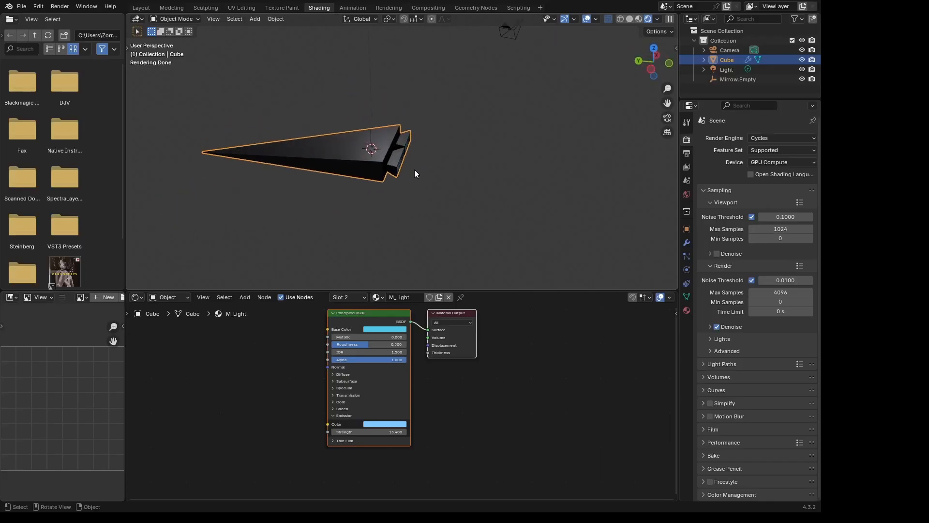
- In Edit Mode, select all faces of the extruded rear nozzle, leaving the main hull unselected
{"action": "key", "text": "Tab"}
{"action": "scroll", "coordinate": [402, 164], "scroll_direction": "up", "scroll_amount": 4}
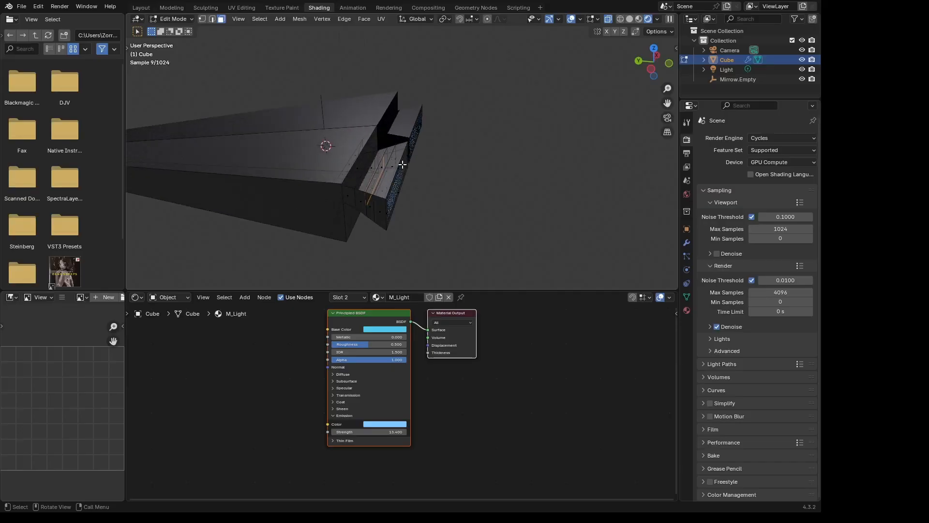
{"action": "scroll", "coordinate": [402, 165], "scroll_direction": "up", "scroll_amount": 2}
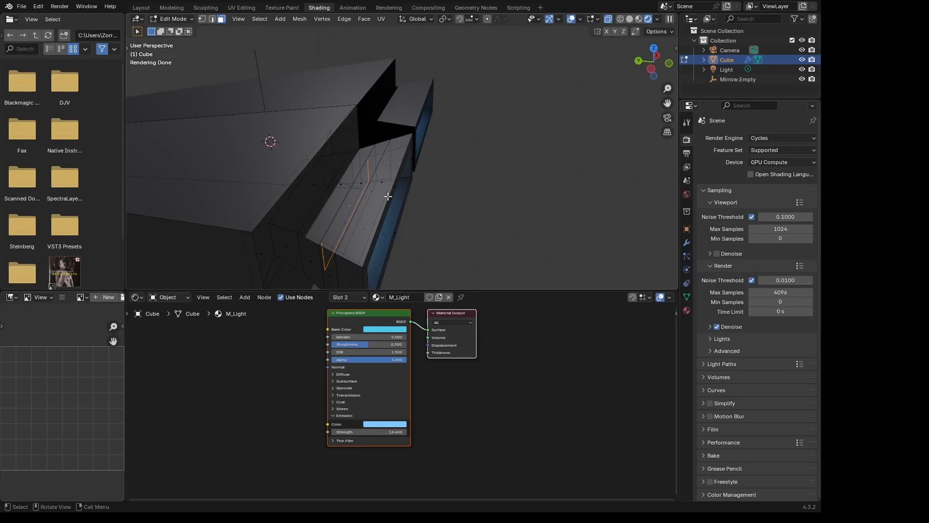
{"action": "key", "text": "ctrl+l"}
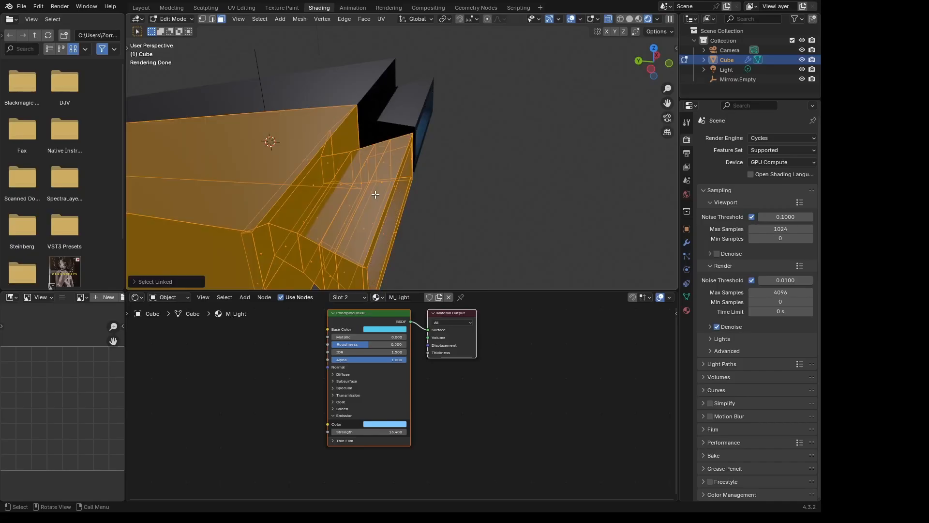
{"action": "middle_click_drag", "start_coordinate": [375, 194], "coordinate": [342, 183]}
{"action": "key", "text": "alt+a"}
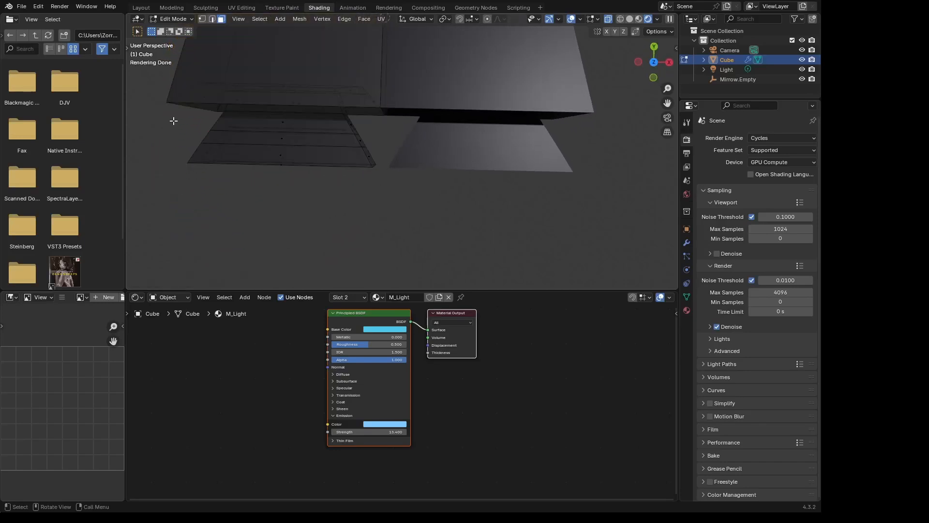
{"action": "left_click_drag", "start_coordinate": [174, 120], "coordinate": [382, 187]}
{"action": "middle_click_drag", "start_coordinate": [381, 188], "coordinate": [361, 166]}
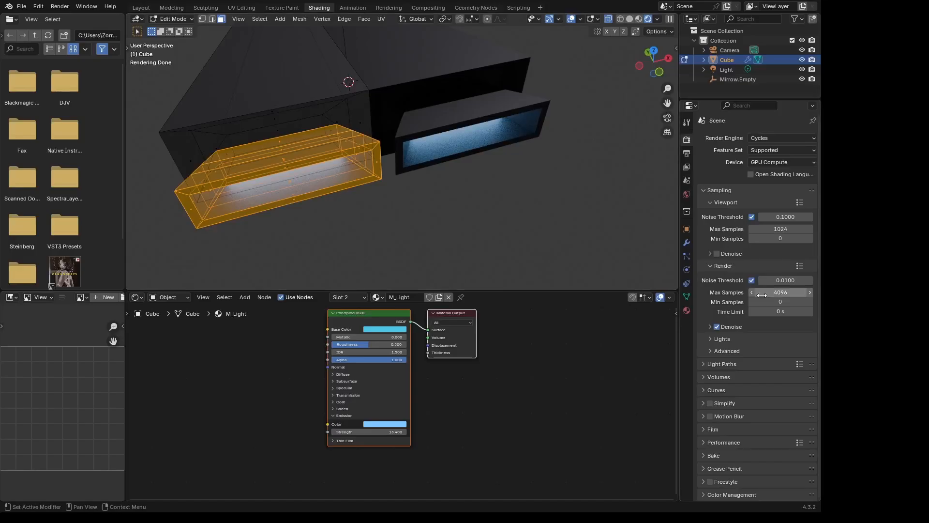
- Add a third material slot to the cube for the selected nozzle faces
{"action": "left_click", "coordinate": [687, 311]}
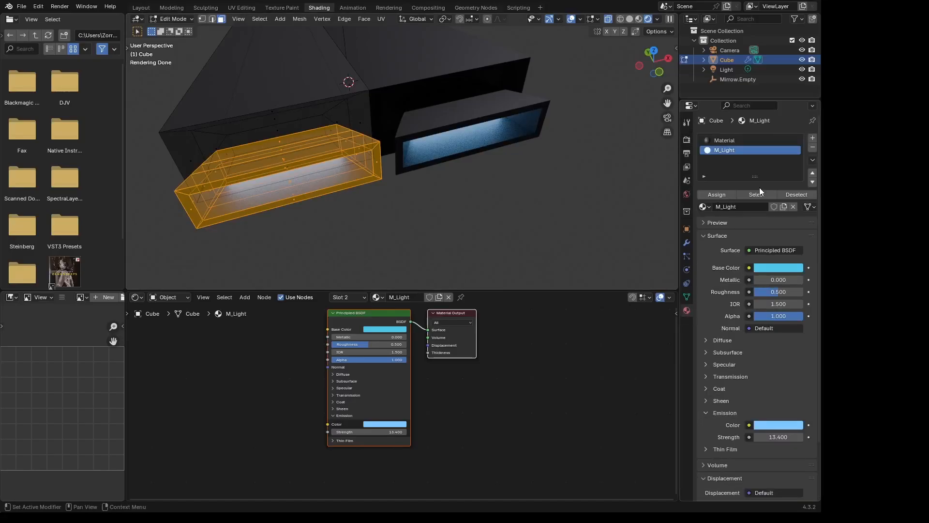
{"action": "left_click", "coordinate": [780, 143]}
{"action": "left_click", "coordinate": [761, 150]}
{"action": "left_click", "coordinate": [813, 139]}
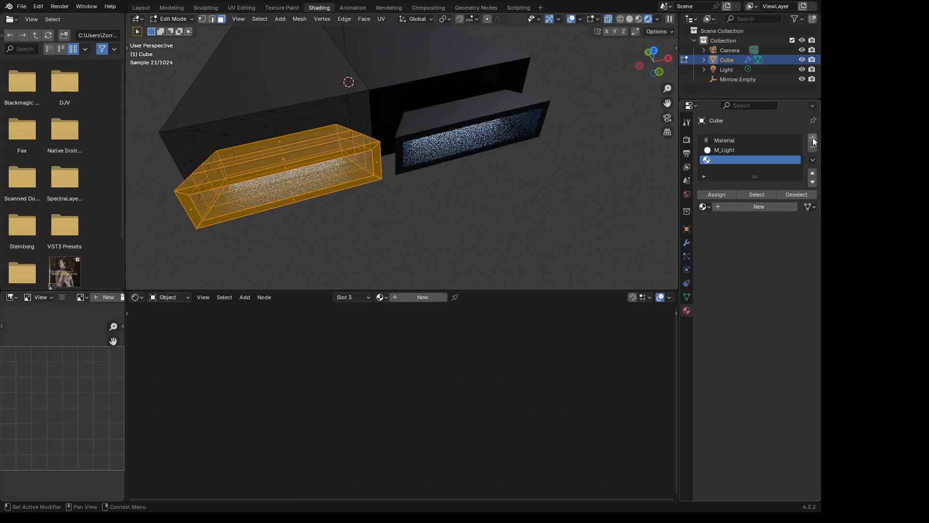
- Create a new material in the third slot and set its transmission weight to 1.000
{"action": "left_click", "coordinate": [423, 297]}
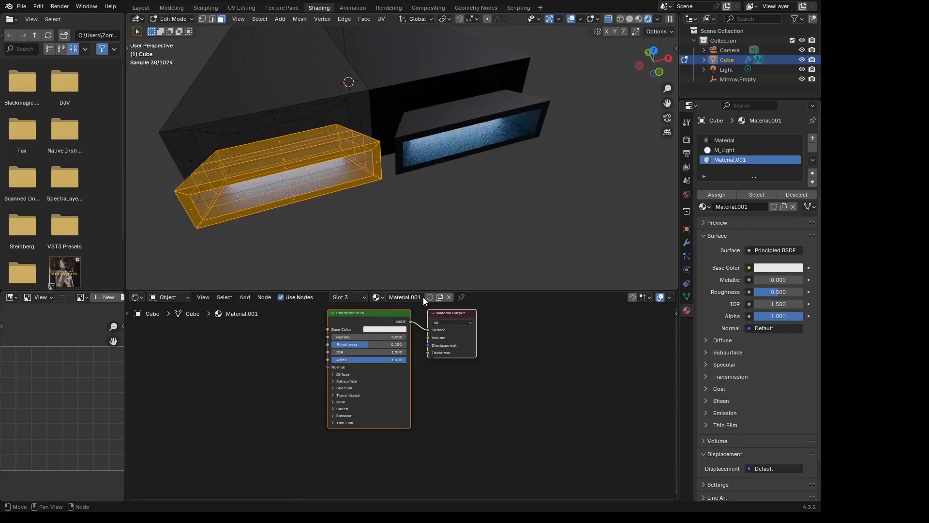
{"action": "left_click", "coordinate": [333, 396]}
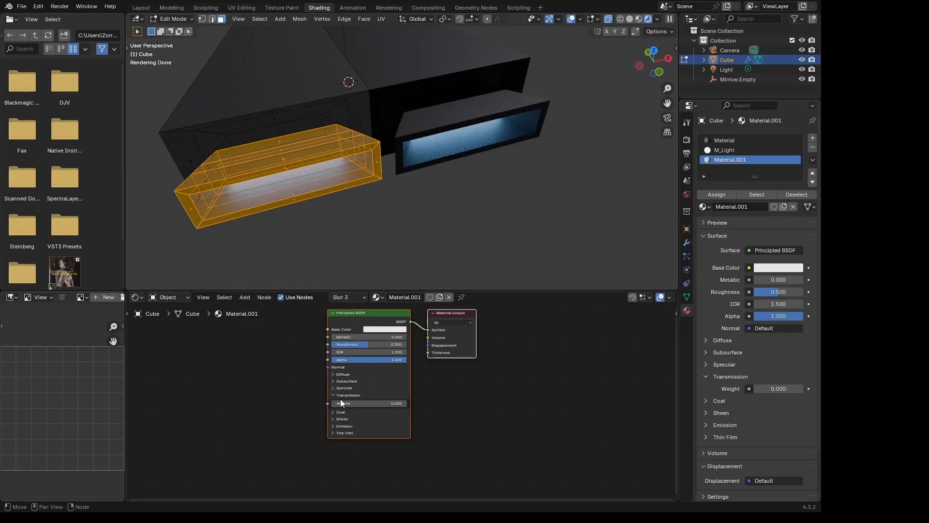
{"action": "left_click_drag", "start_coordinate": [338, 403], "coordinate": [407, 402]}
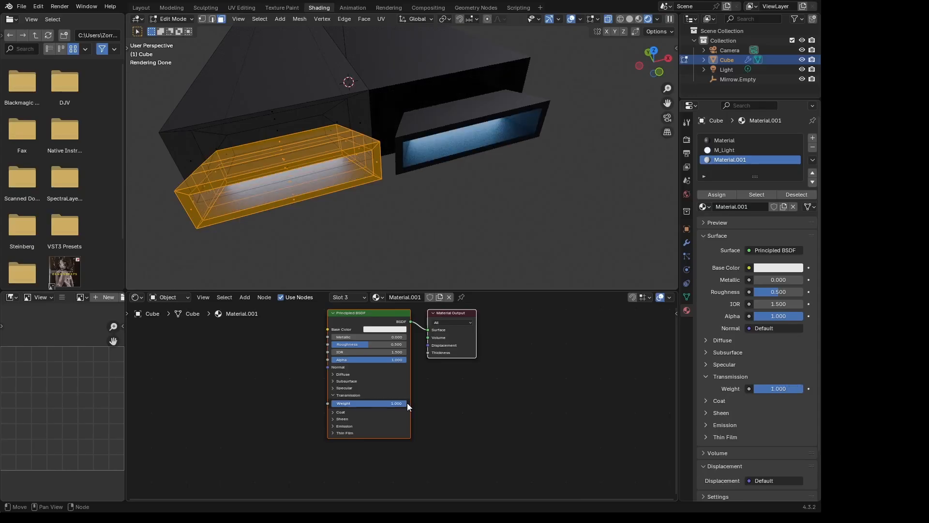
{"action": "key", "text": "Tab"}
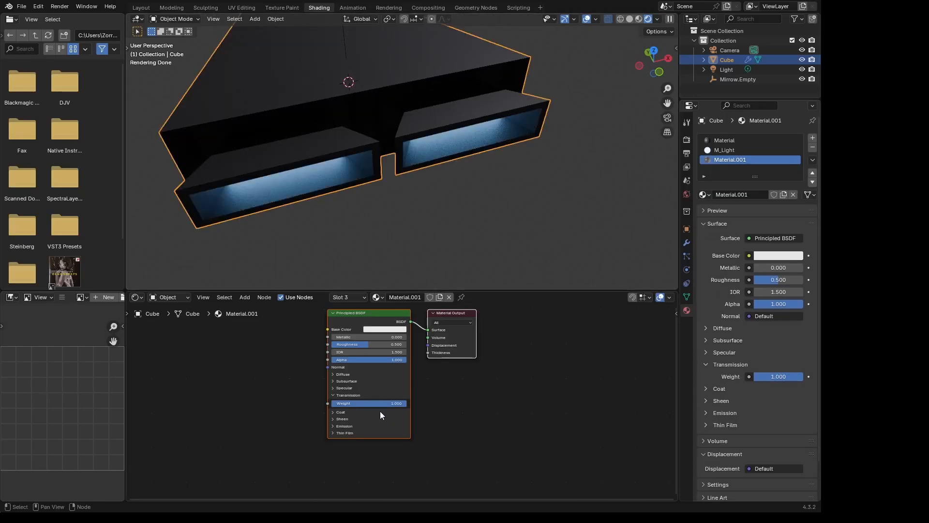
{"action": "left_click", "coordinate": [369, 403]}
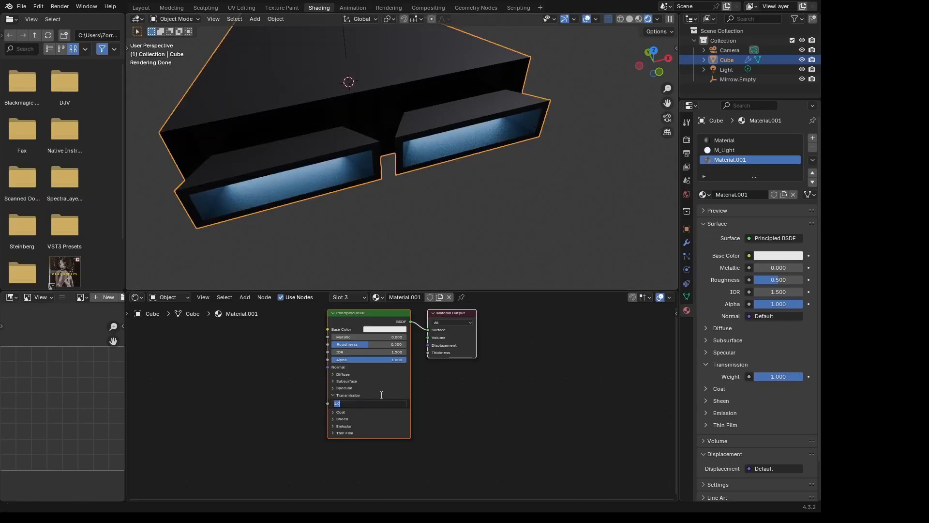
{"action": "key", "text": "Return"}
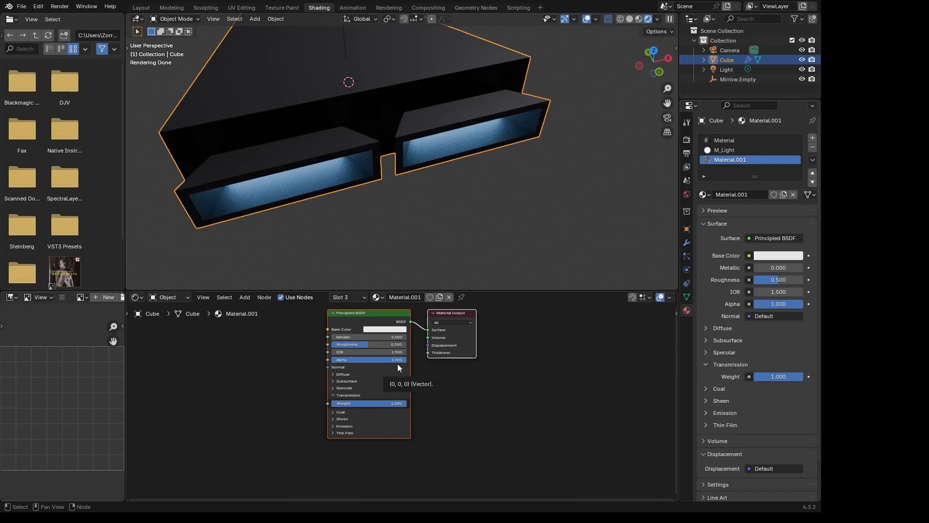
- Assign the transmissive Material.001 to the selected nozzle faces and check the nozzles from behind in Object Mode
{"action": "key", "text": "Tab"}
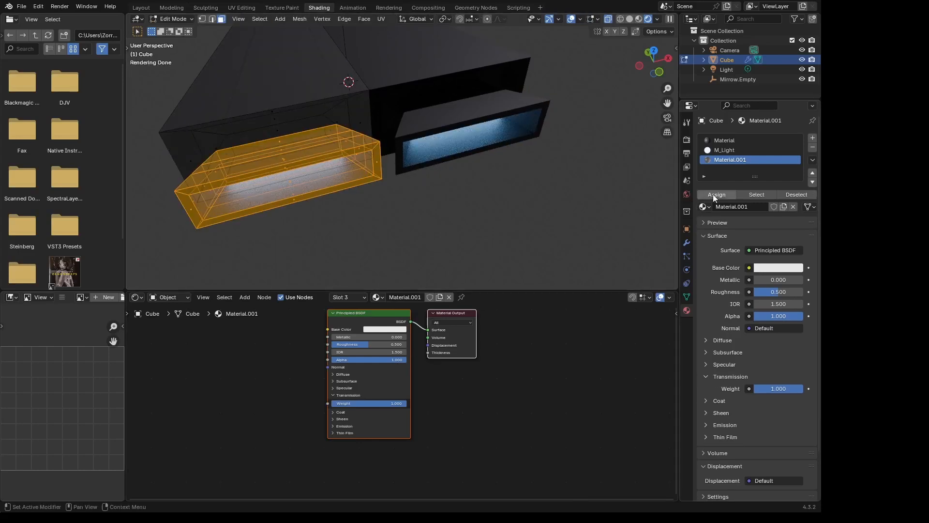
{"action": "left_click", "coordinate": [724, 194]}
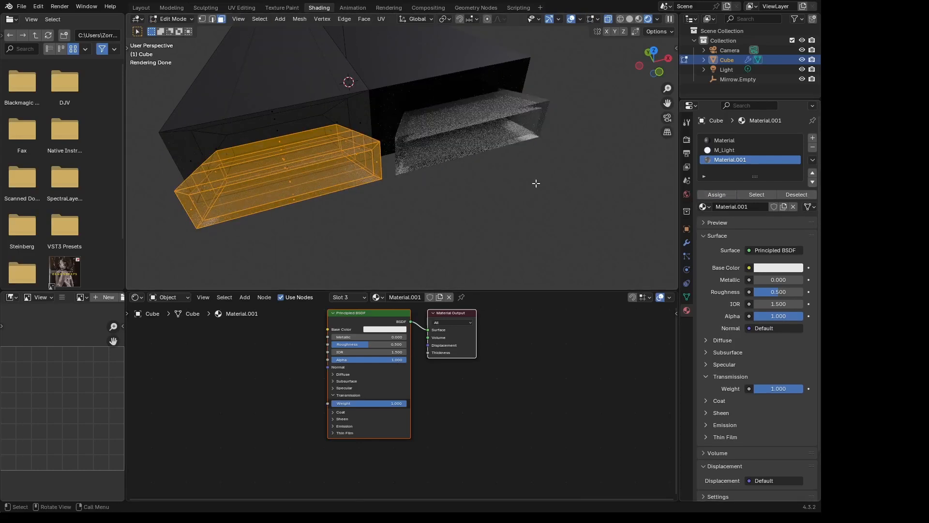
{"action": "key", "text": "Tab"}
{"action": "middle_click_drag", "start_coordinate": [513, 184], "coordinate": [516, 149]}
{"action": "key", "text": "Tab"}
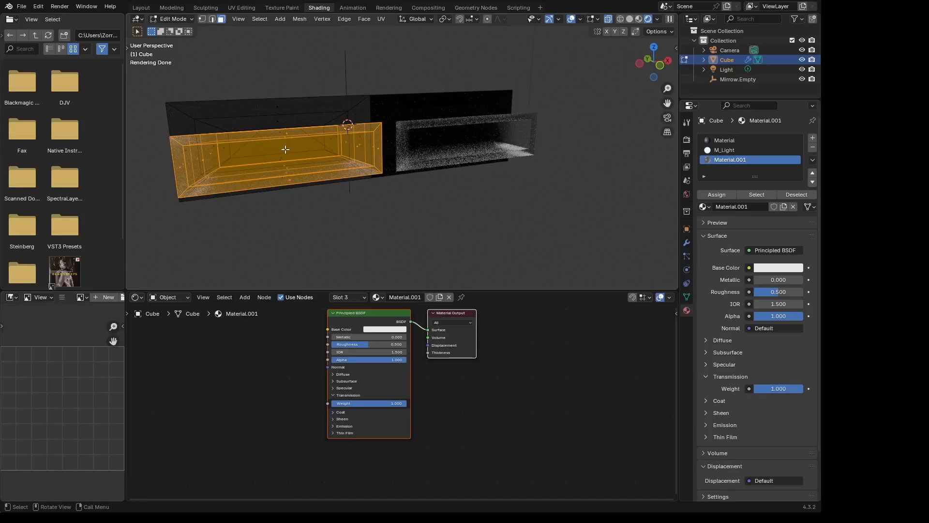
{"action": "key", "text": "Tab"}
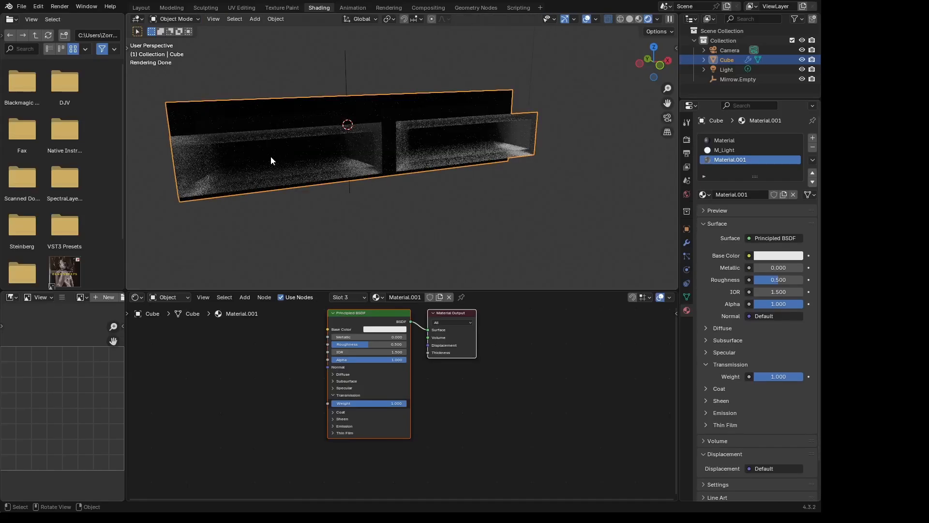
- Assign M_Light to the recessed inner back face of the nozzle and return to Object Mode
{"action": "key", "text": "Tab"}
{"action": "left_click", "coordinate": [274, 150]}
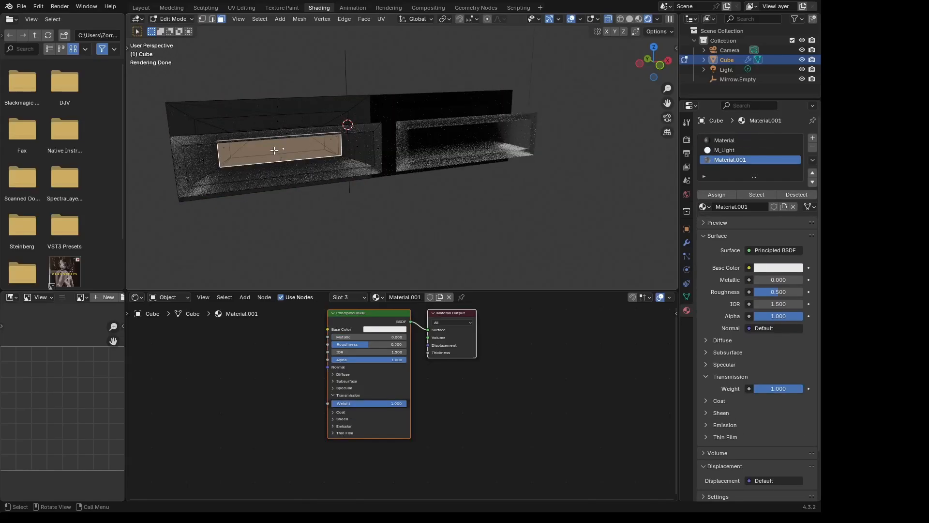
{"action": "left_click", "coordinate": [726, 151]}
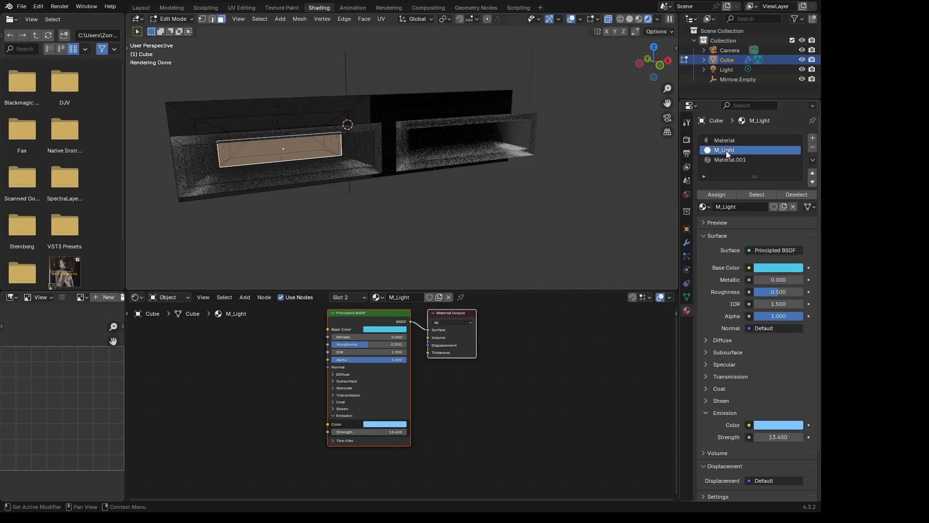
{"action": "left_click", "coordinate": [718, 193]}
{"action": "middle_click_drag", "start_coordinate": [462, 197], "coordinate": [499, 175]}
{"action": "key", "text": "Tab"}
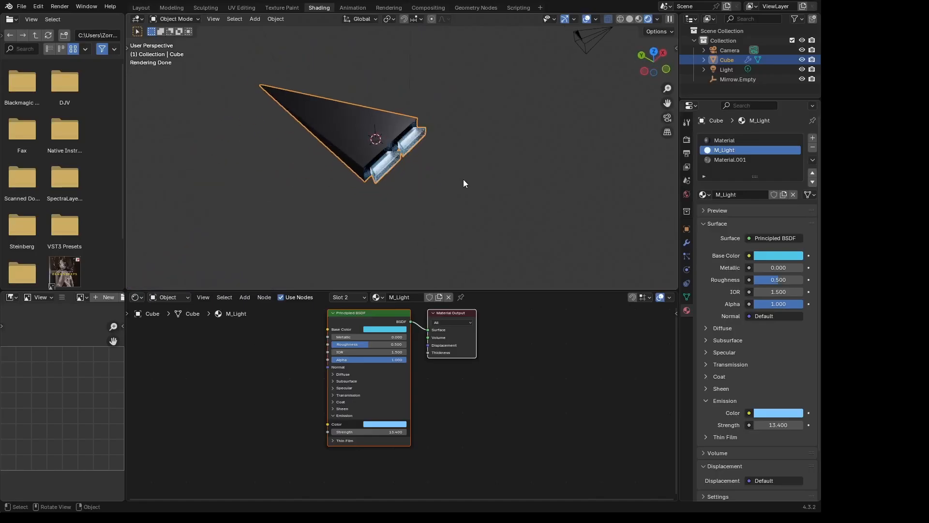
- Enter Edit Mode on the ship and examine its upper hull and rear nozzles from both sides
{"action": "left_click", "coordinate": [365, 127]}
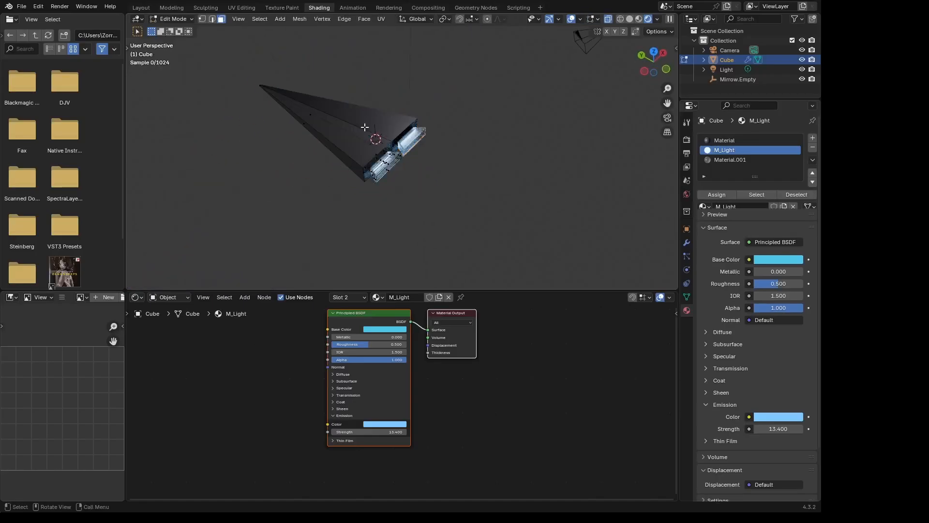
{"action": "mouse_move", "coordinate": [454, 146]}
{"action": "middle_mouse_down"}
{"action": "mouse_move", "coordinate": [526, 114]}
{"action": "mouse_move", "coordinate": [559, 85]}
{"action": "mouse_move", "coordinate": [500, 138]}
{"action": "mouse_move", "coordinate": [558, 179]}
{"action": "mouse_move", "coordinate": [606, 160]}
{"action": "mouse_move", "coordinate": [627, 127]}
{"action": "mouse_move", "coordinate": [623, 106]}
{"action": "mouse_move", "coordinate": [575, 101]}
{"action": "mouse_move", "coordinate": [623, 96]}
{"action": "mouse_move", "coordinate": [416, 143]}
{"action": "mouse_move", "coordinate": [395, 136]}
{"action": "mouse_move", "coordinate": [449, 112]}
{"action": "mouse_move", "coordinate": [468, 116]}
{"action": "mouse_move", "coordinate": [303, 118]}
{"action": "mouse_move", "coordinate": [469, 154]}
{"action": "middle_mouse_up"}
{"action": "key", "text": "Tab"}
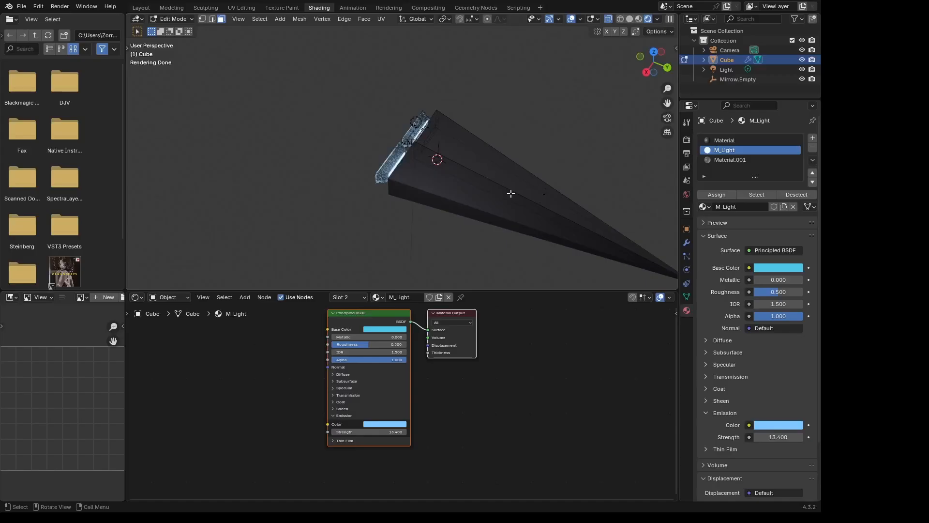
{"action": "middle_click_drag", "start_coordinate": [511, 193], "coordinate": [490, 179]}
{"action": "key", "text": "r"}
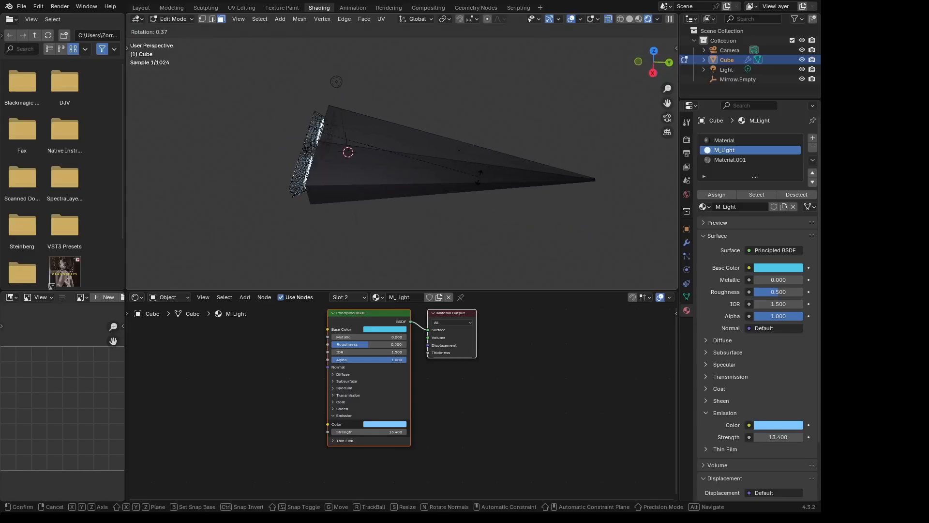
{"action": "right_click", "coordinate": [439, 186]}
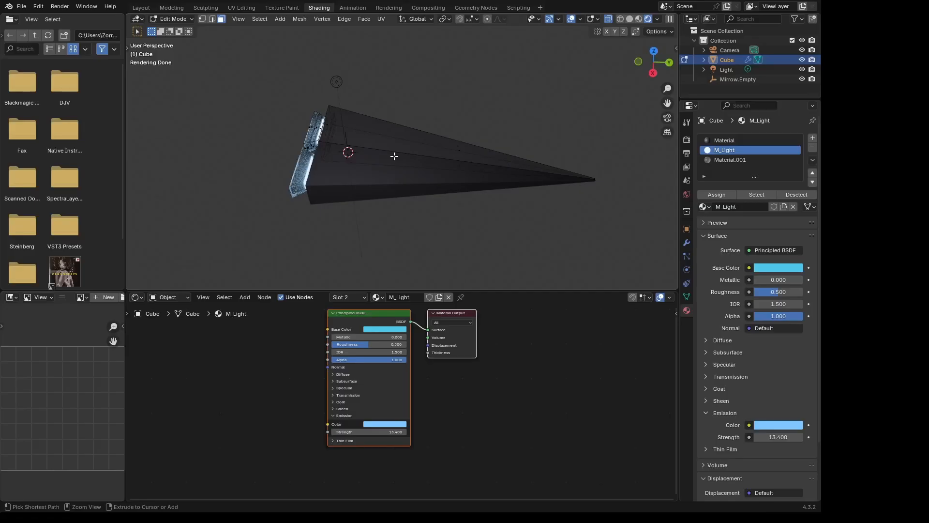
- Try a single centred loop cut across the hull half, midway between the nozzles and the nose
{"action": "key", "text": "ctrl+r"}
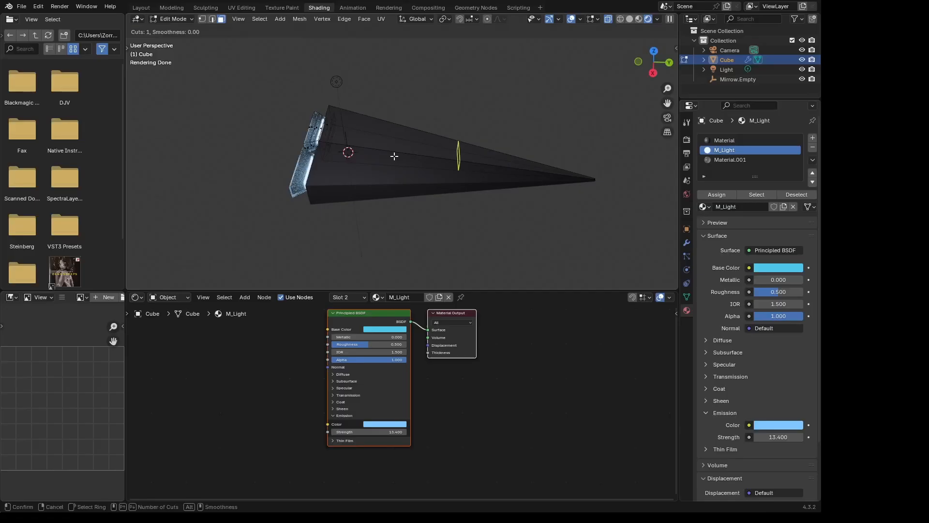
{"action": "left_click", "coordinate": [463, 164]}
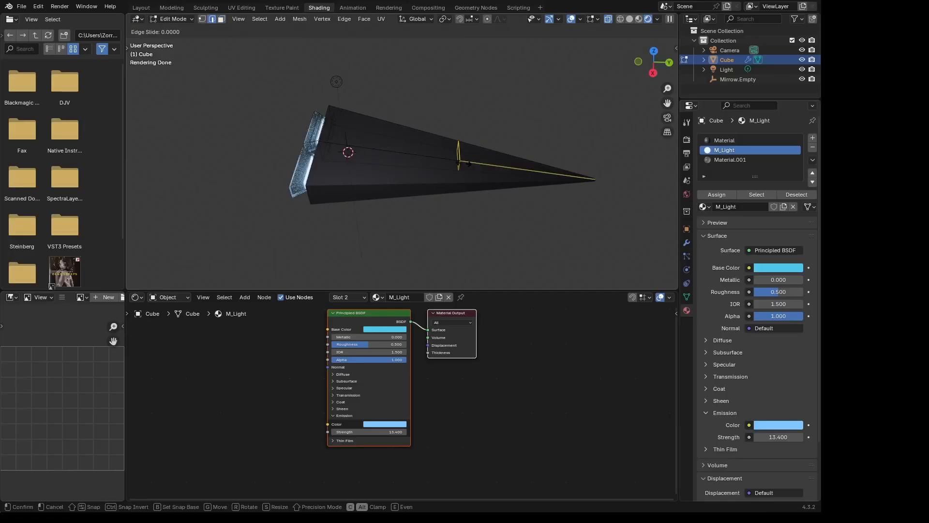
{"action": "right_click", "coordinate": [401, 177]}
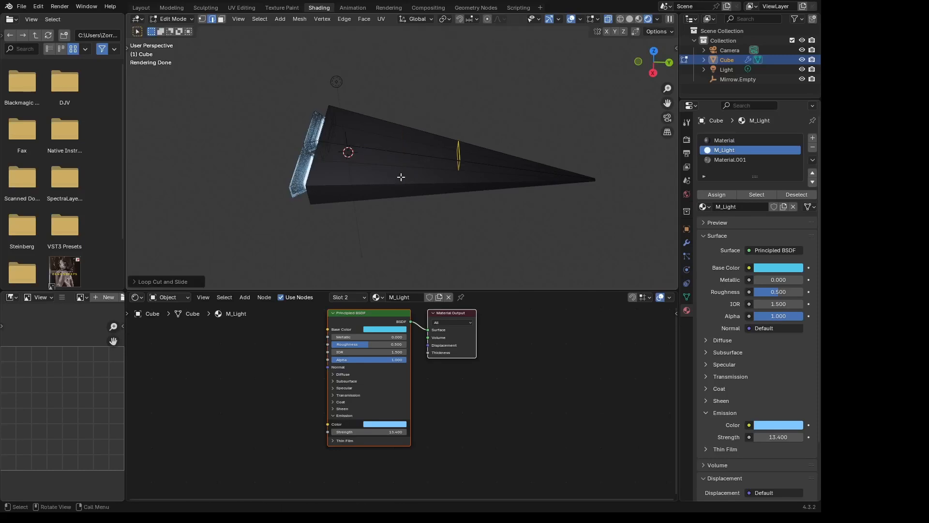
{"action": "scroll", "coordinate": [426, 170], "scroll_direction": "up", "scroll_amount": 3}
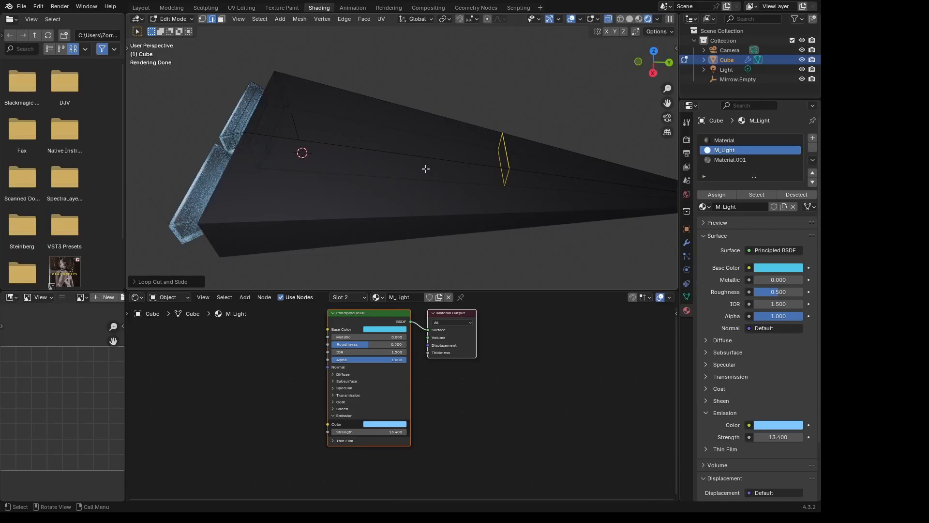
{"action": "scroll", "coordinate": [426, 169], "scroll_direction": "down", "scroll_amount": 1}
{"action": "left_click", "coordinate": [426, 166]}
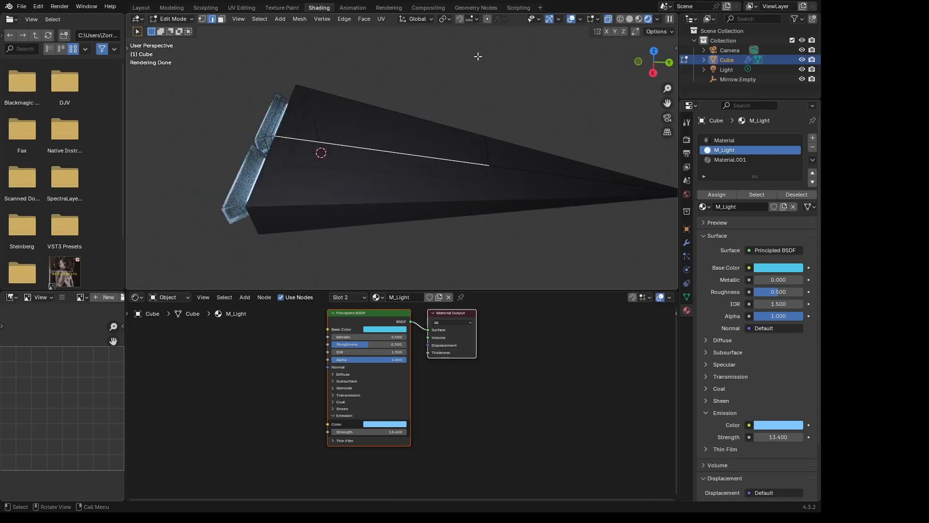
- Add three loop cuts across the hull half, slid slightly towards the rear nozzles
{"action": "key", "text": "3"}
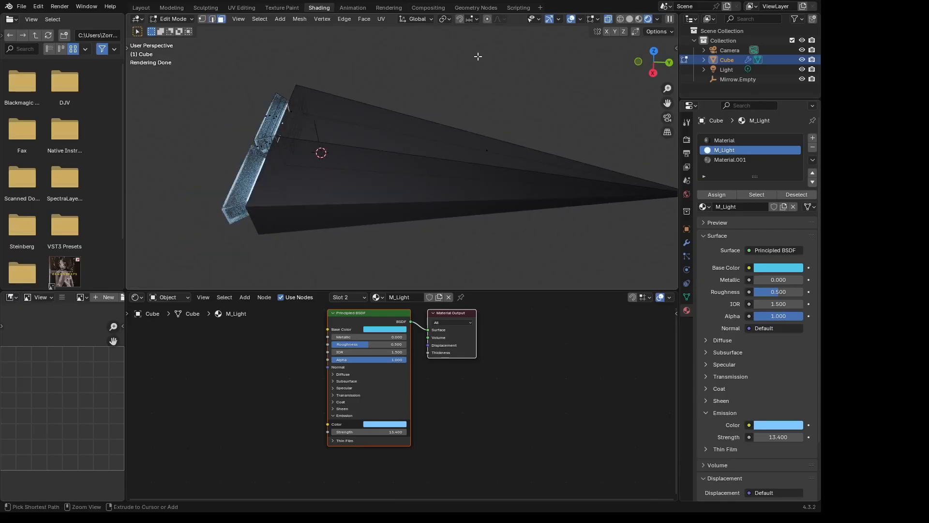
{"action": "key", "text": "ctrl+r"}
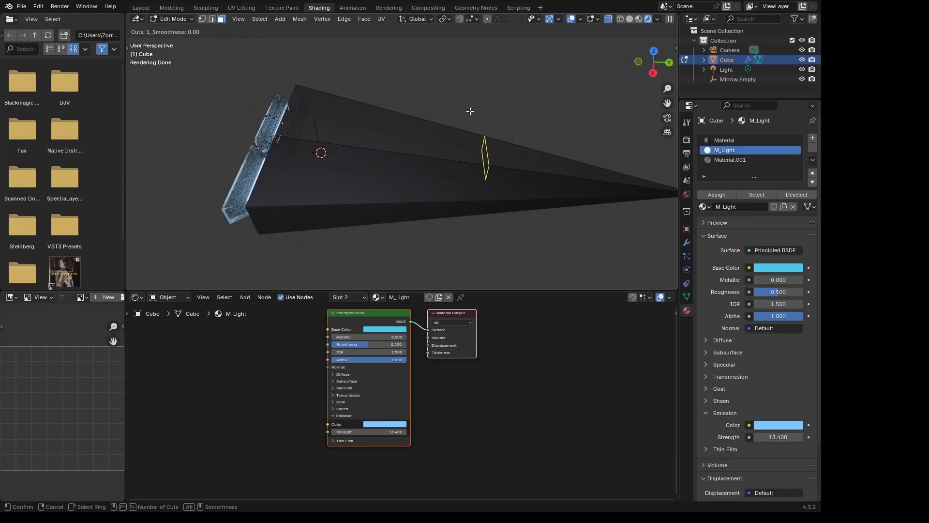
{"action": "scroll", "coordinate": [470, 111], "scroll_direction": "up", "scroll_amount": 2}
{"action": "left_click", "coordinate": [470, 111]}
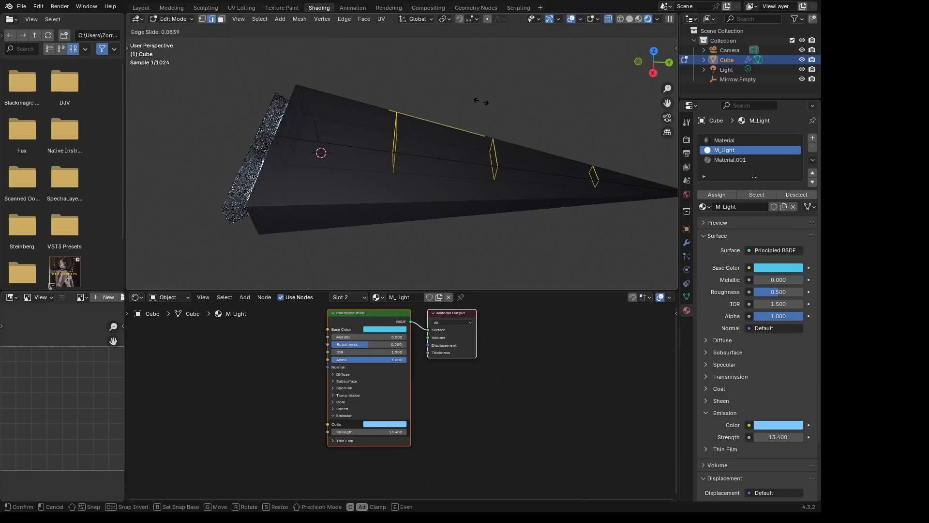
{"action": "left_click", "coordinate": [455, 99]}
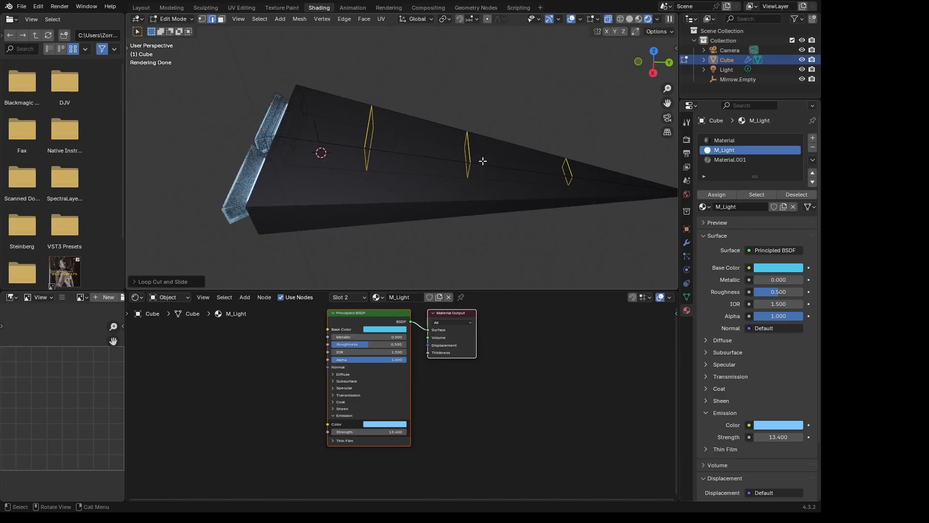
{"action": "key", "text": "Tab"}
{"action": "key", "text": "Tab"}
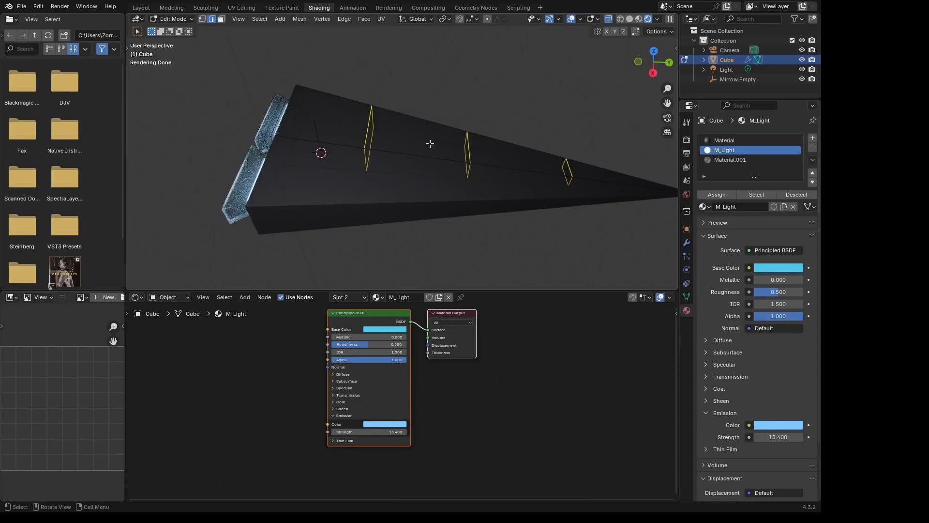
- Switch the viewport to Solid shading and select the whole edge loop nearest the ship's nose
{"action": "left_click", "coordinate": [568, 166]}
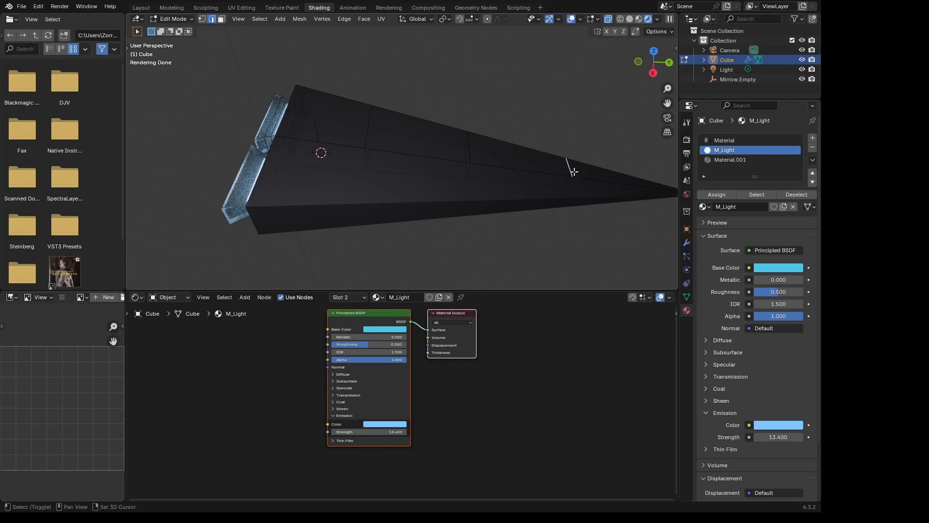
{"action": "key", "text": "z"}
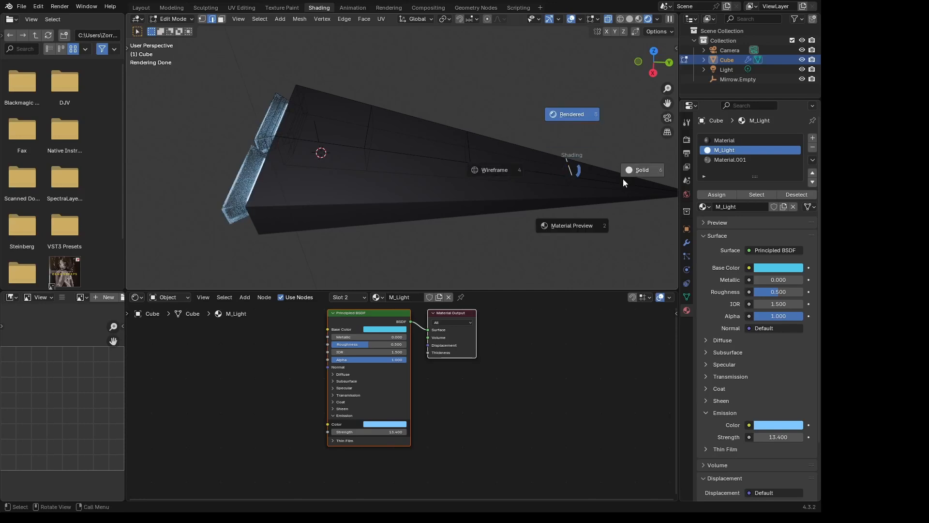
{"action": "left_click", "coordinate": [647, 173]}
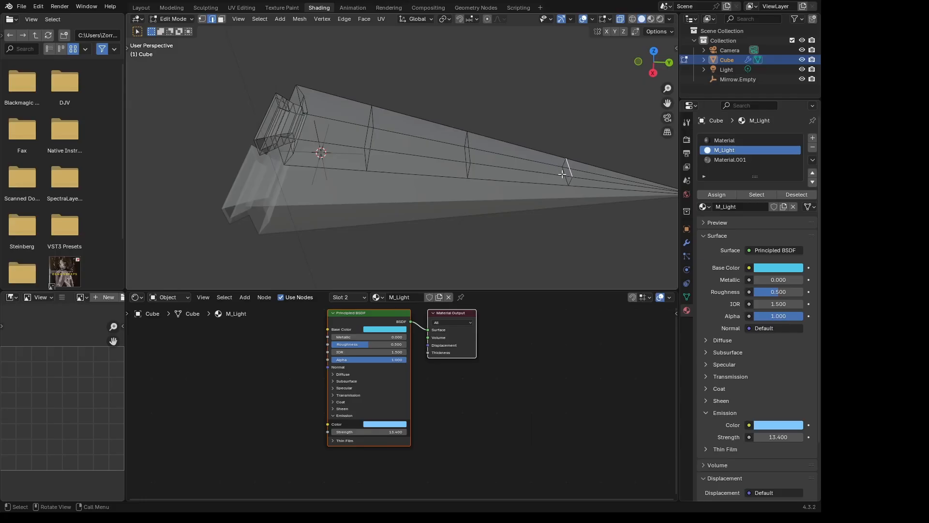
{"action": "scroll", "coordinate": [567, 167], "scroll_direction": "up", "scroll_amount": 4}
{"action": "middle_click_drag", "start_coordinate": [632, 183], "coordinate": [379, 173], "text": "shift"}
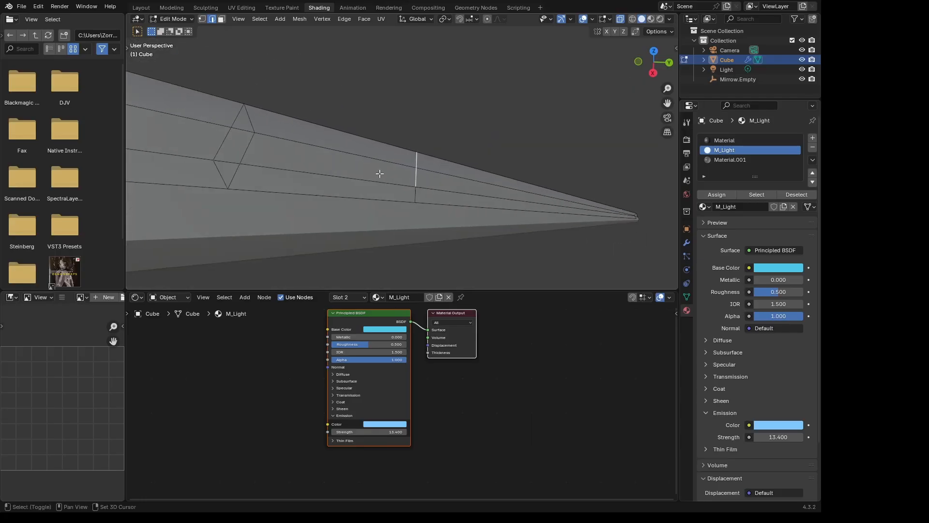
{"action": "left_click", "coordinate": [418, 177], "text": "shift"}
{"action": "middle_click_drag", "start_coordinate": [417, 178], "coordinate": [463, 180]}
{"action": "left_click", "coordinate": [456, 163], "text": "shift"}
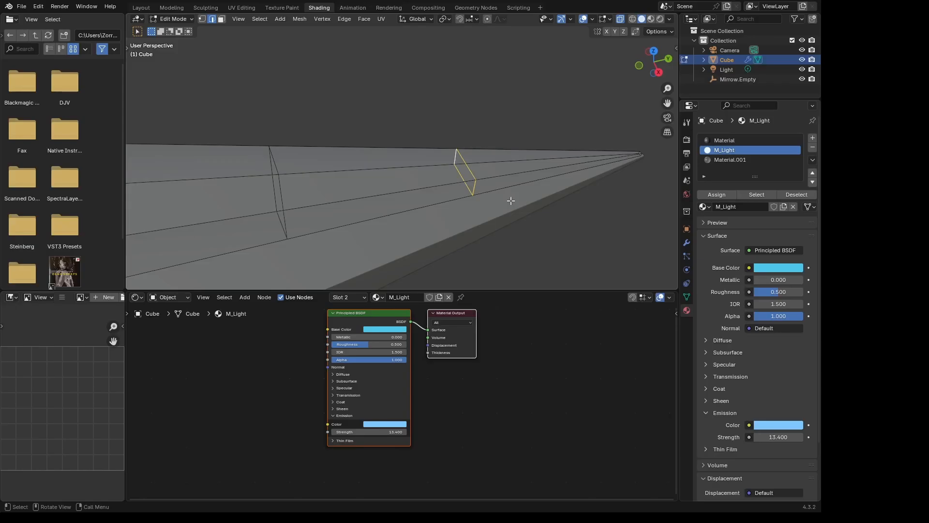
{"action": "key", "text": "i"}
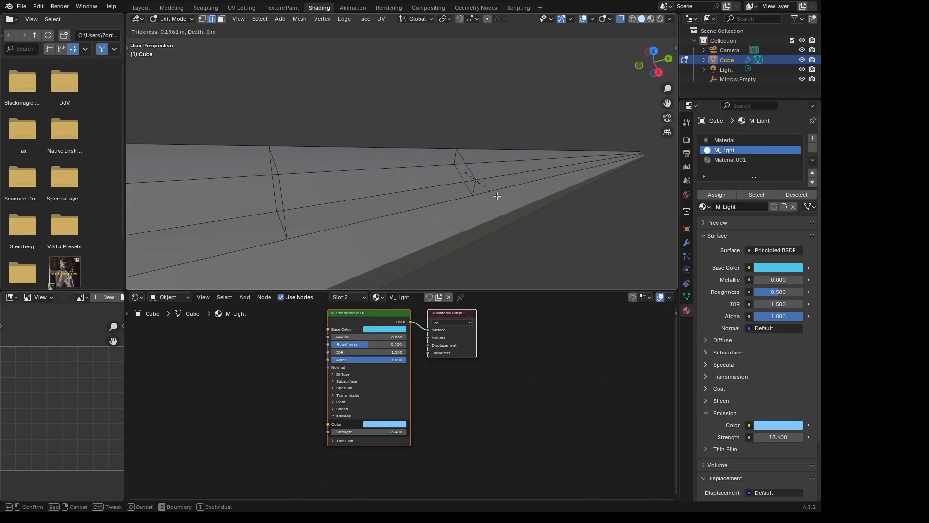
{"action": "right_click", "coordinate": [523, 223]}
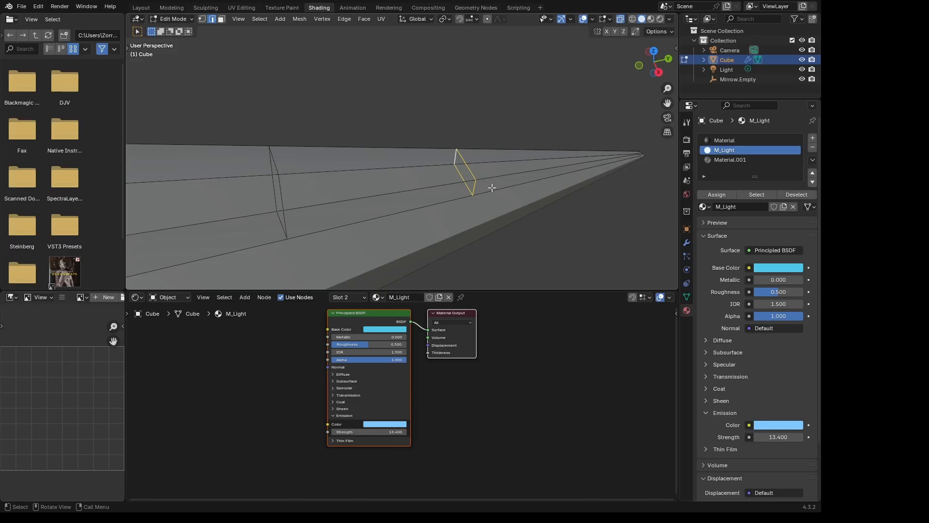
{"action": "key", "text": "s"}
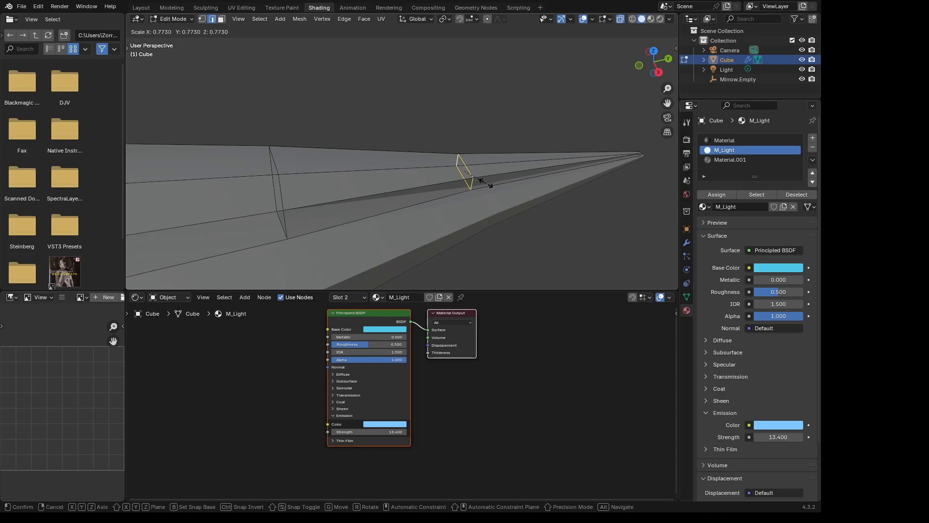
{"action": "left_click", "coordinate": [477, 180]}
- Extrude the selected edge loop near the nose about 0.14 m towards the nozzles and rescale it into a thin raised band
{"action": "key", "text": "e"}
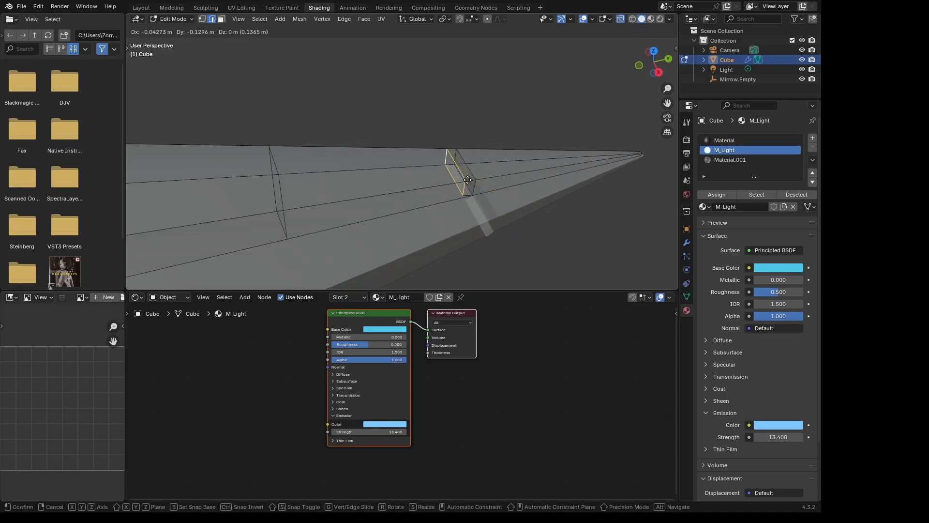
{"action": "left_click", "coordinate": [467, 179]}
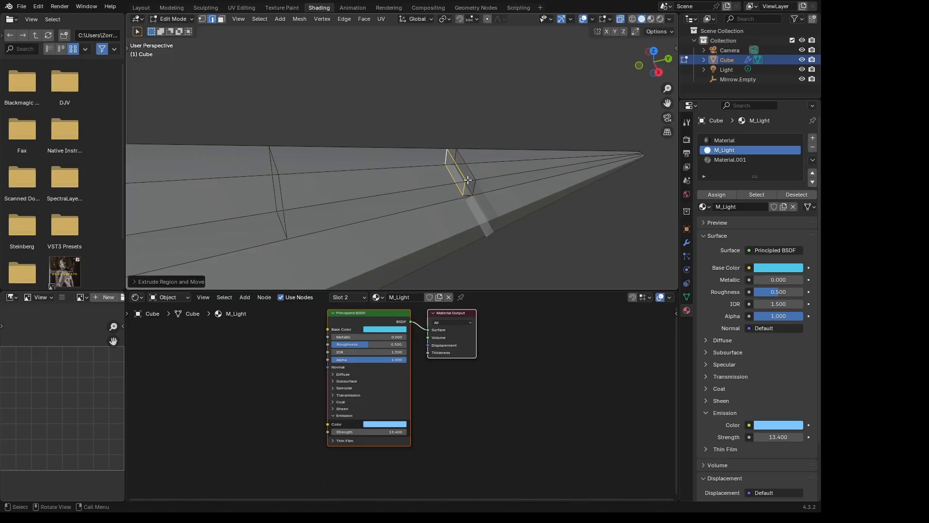
{"action": "key", "text": "s"}
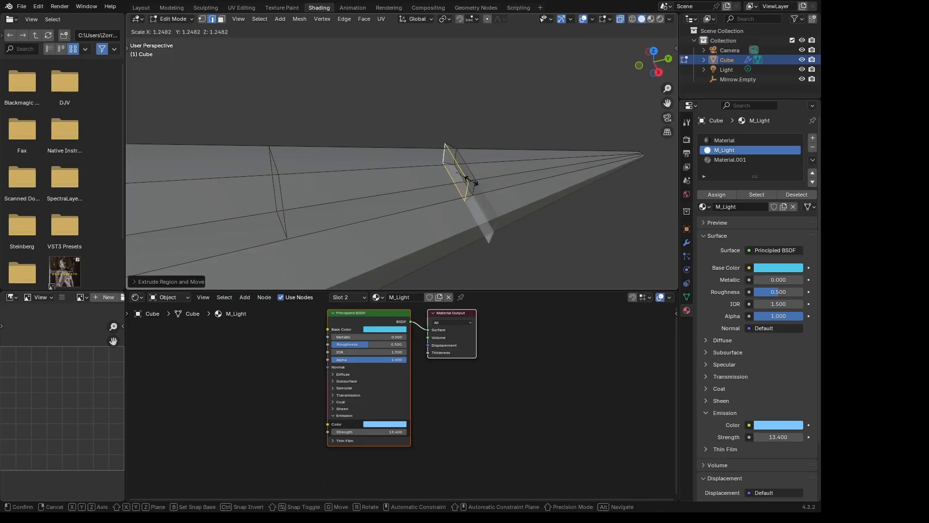
{"action": "left_click", "coordinate": [467, 179]}
{"action": "middle_click_drag", "start_coordinate": [468, 179], "coordinate": [454, 193]}
{"action": "key", "text": "s"}
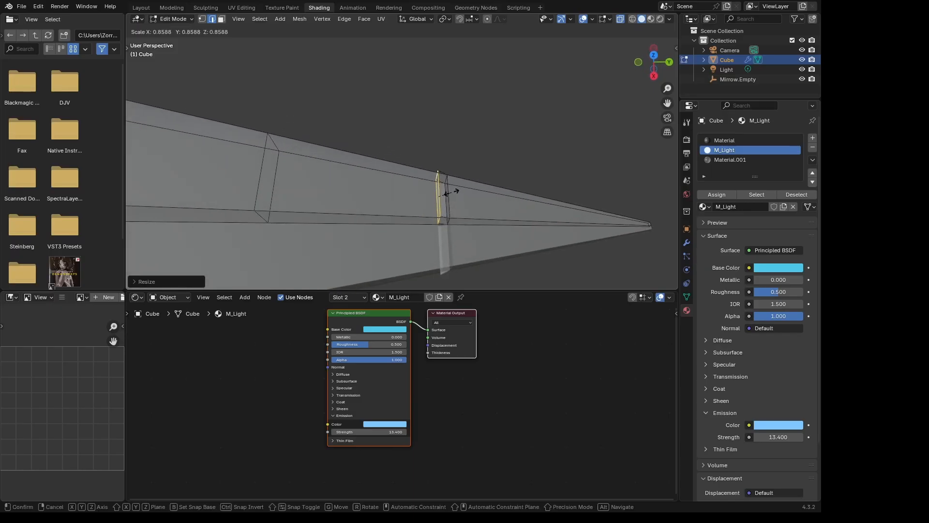
{"action": "left_click", "coordinate": [447, 193]}
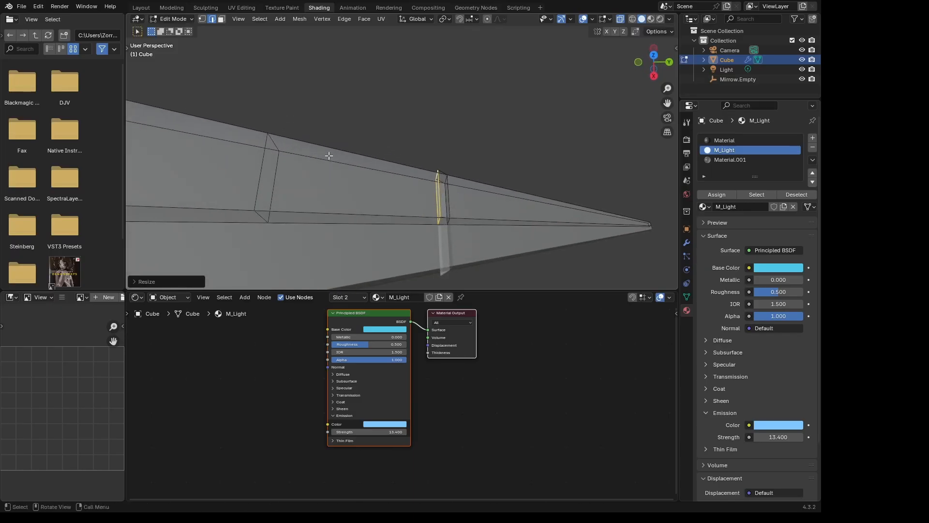
- Raise the upper edge of the loop cut nearest the nozzles slightly along the Z axis
{"action": "middle_click_drag", "start_coordinate": [329, 155], "coordinate": [347, 117]}
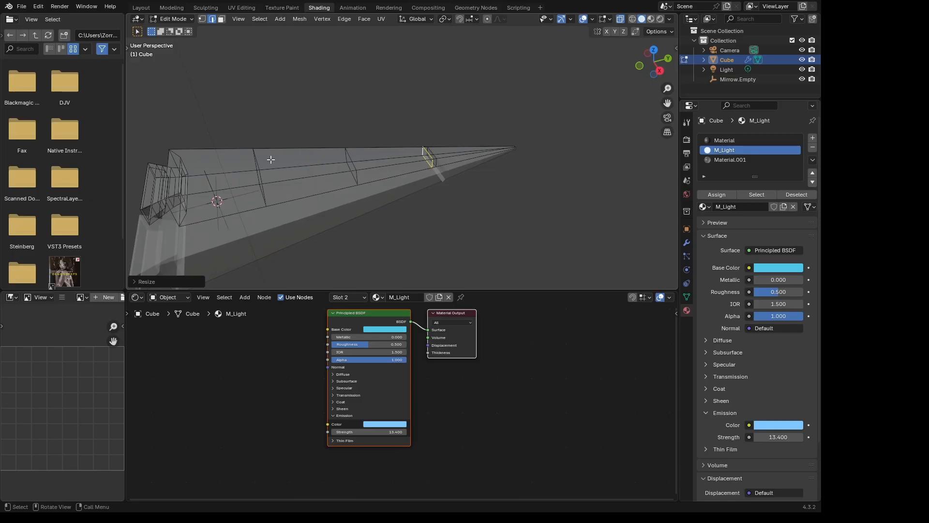
{"action": "left_click", "coordinate": [256, 167]}
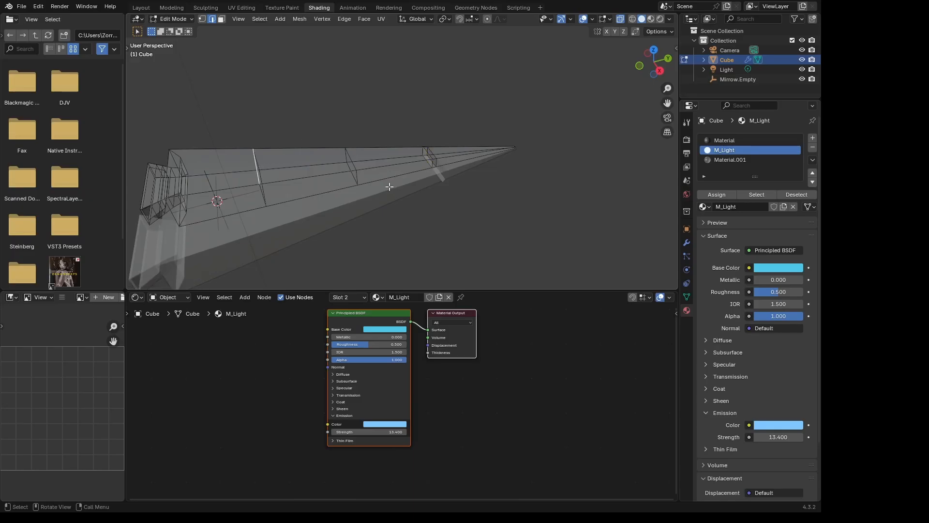
{"action": "middle_click_drag", "start_coordinate": [510, 166], "coordinate": [429, 176]}
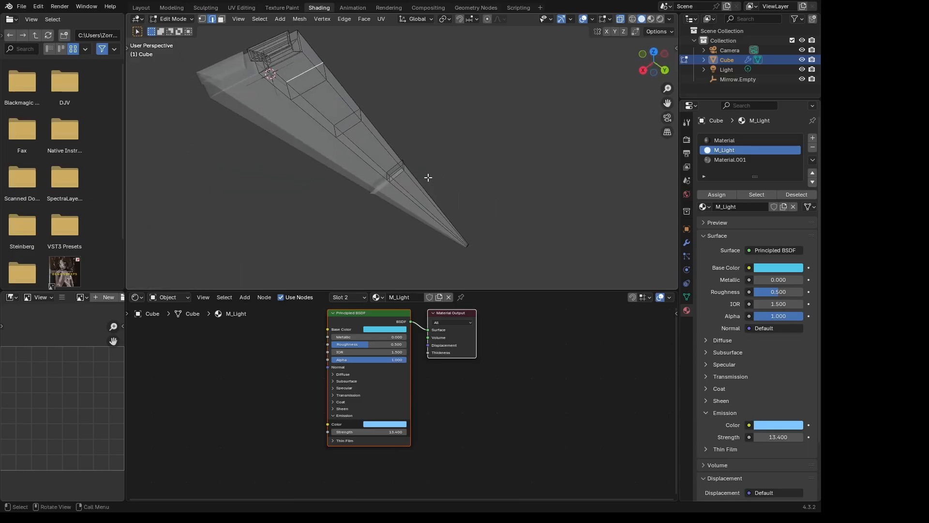
{"action": "key", "text": "g"}
{"action": "key", "text": "z"}
{"action": "left_click", "coordinate": [411, 161]}
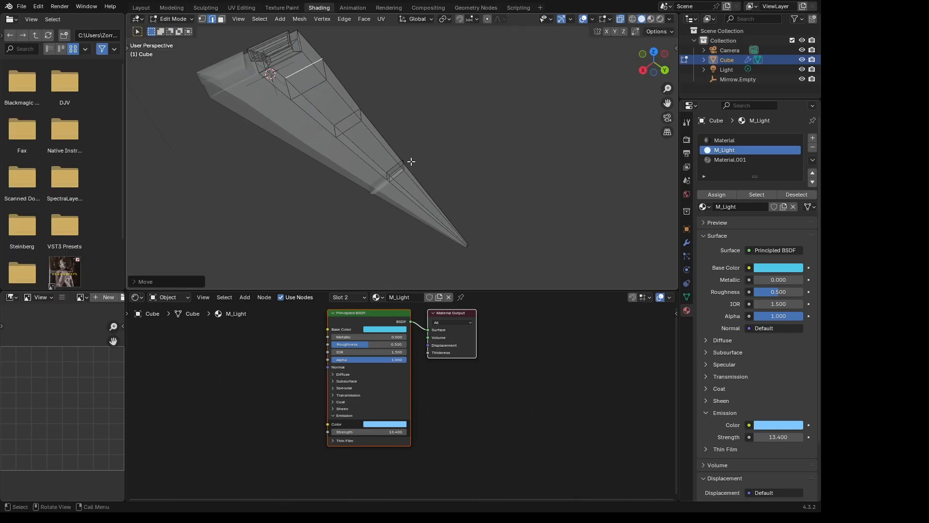
- Select the upper hull face in front of the raised edge and add a new material named Glass
{"action": "middle_click_drag", "start_coordinate": [411, 161], "coordinate": [264, 125]}
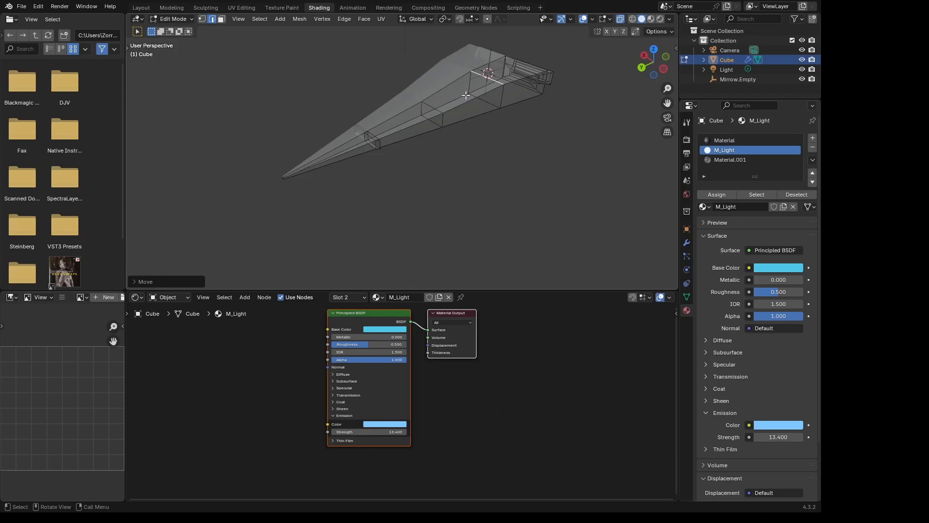
{"action": "key", "text": "3"}
{"action": "left_click", "coordinate": [464, 91]}
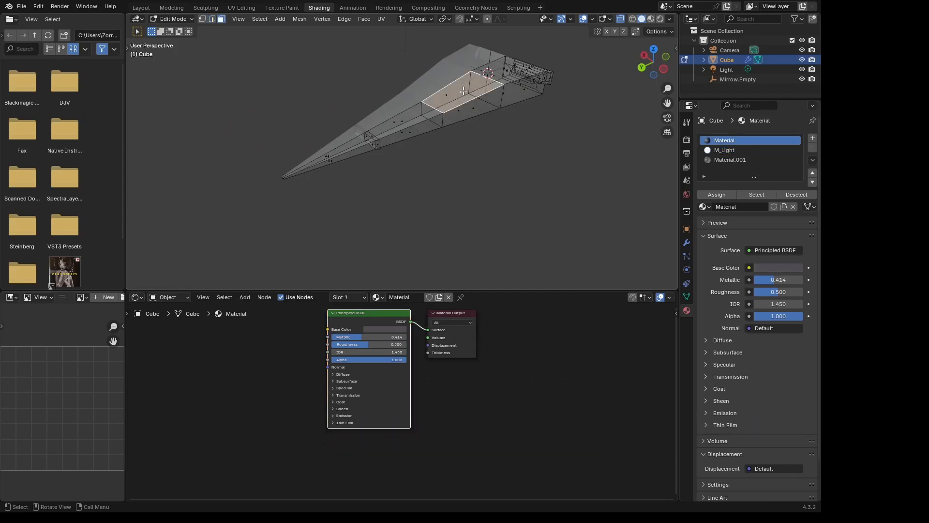
{"action": "mouse_move", "coordinate": [463, 91]}
{"action": "middle_mouse_down"}
{"action": "mouse_move", "coordinate": [485, 114]}
{"action": "mouse_move", "coordinate": [395, 99]}
{"action": "mouse_move", "coordinate": [488, 118]}
{"action": "mouse_move", "coordinate": [466, 100]}
{"action": "middle_mouse_up"}
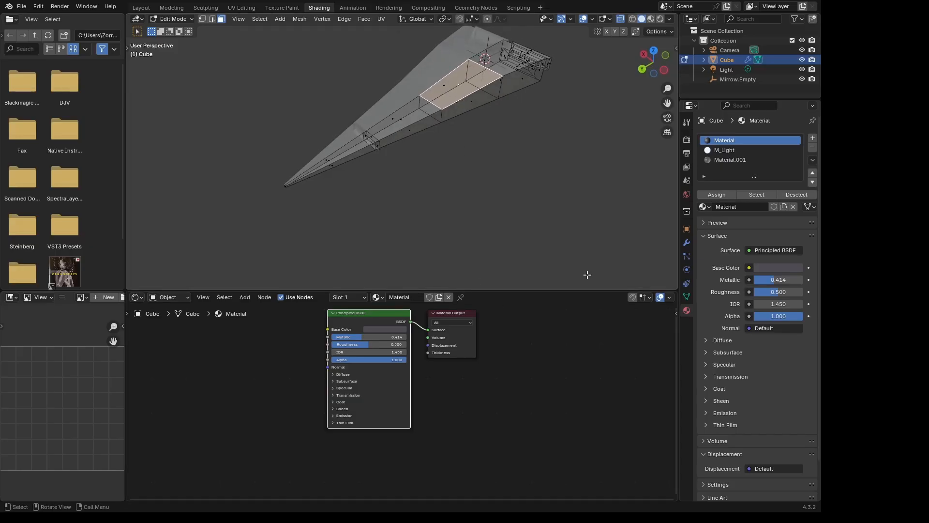
{"action": "left_click", "coordinate": [813, 139]}
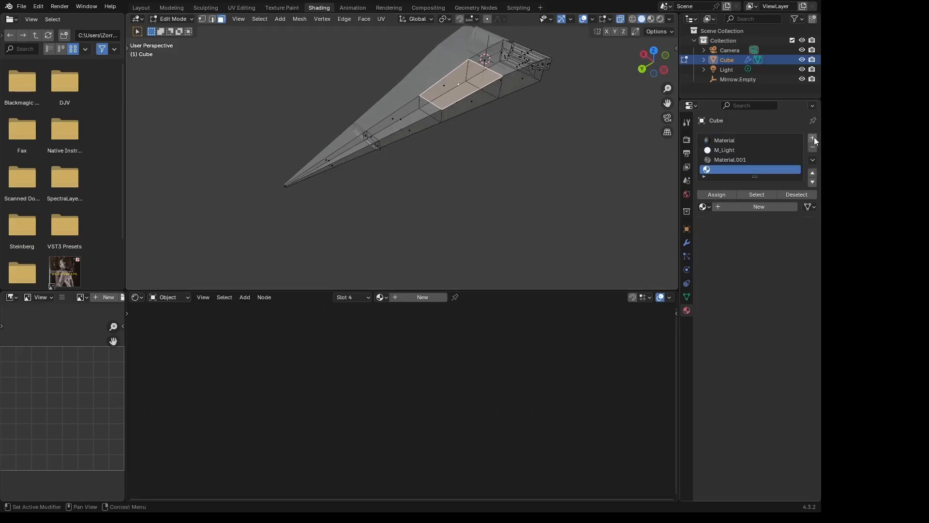
{"action": "left_click", "coordinate": [736, 206]}
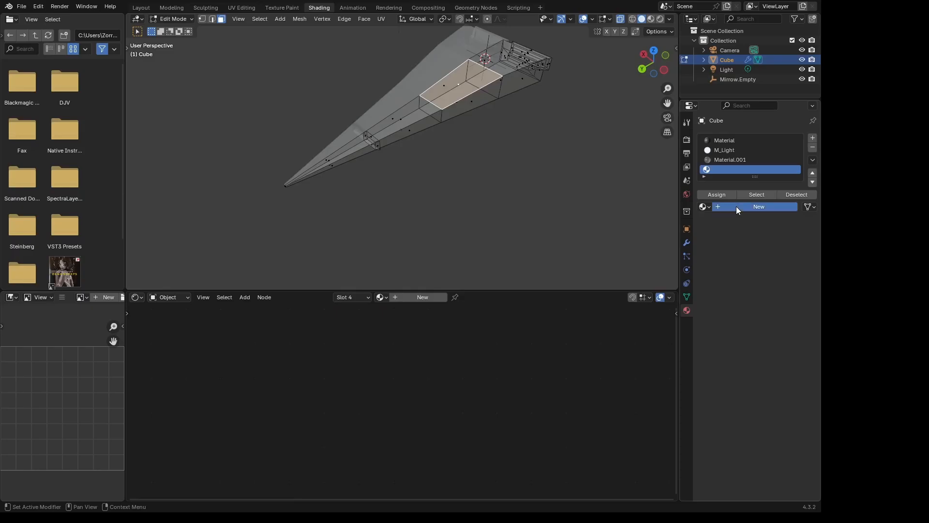
{"action": "double_click", "coordinate": [741, 168]}
{"action": "type", "text": "Glass"}
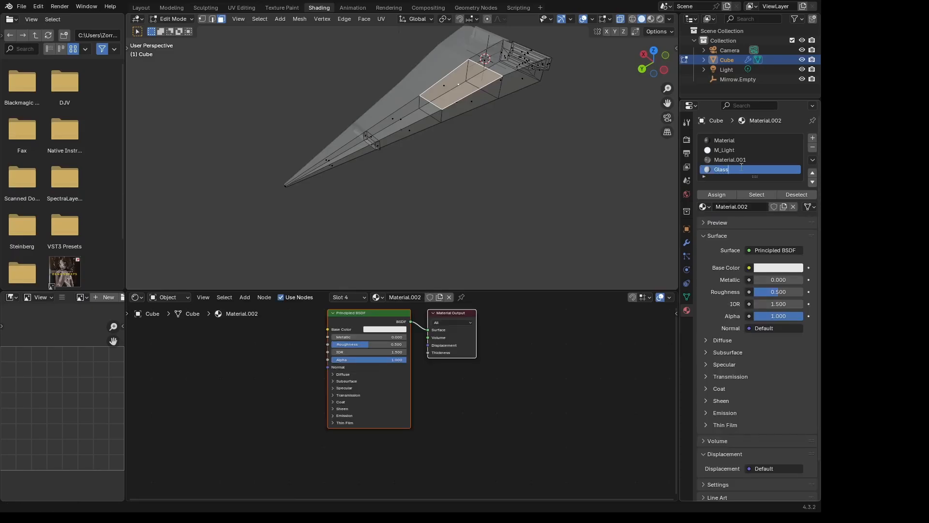
{"action": "key", "text": "Return"}
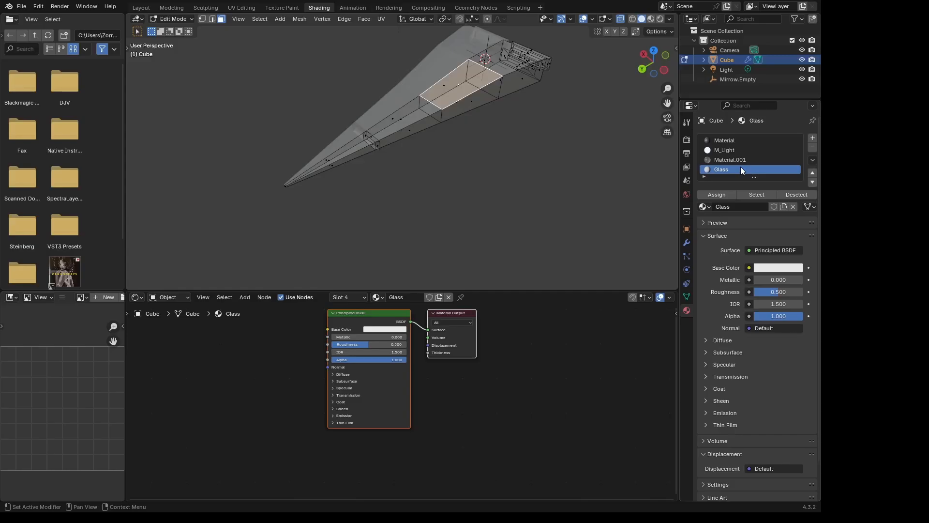
- Replace the Glass material's Principled BSDF with a Glass BSDF connected to the Material Output's Surface
{"action": "left_click", "coordinate": [381, 318]}
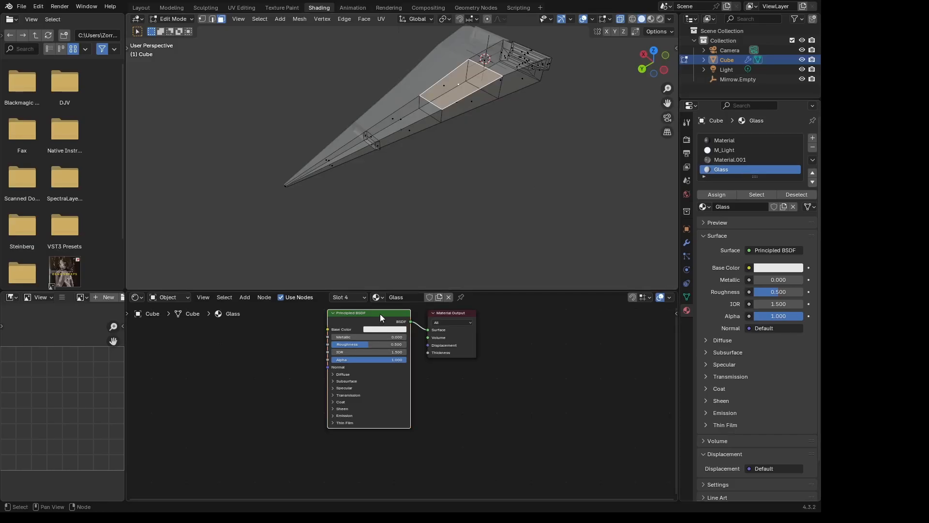
{"action": "key", "text": "x"}
{"action": "key", "text": "shift+a"}
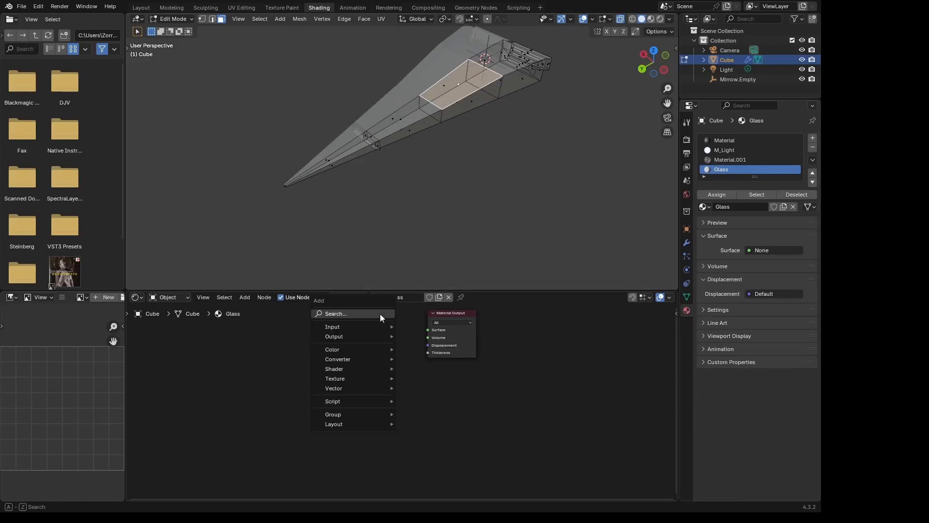
{"action": "left_click", "coordinate": [379, 313]}
{"action": "type", "text": "glass"}
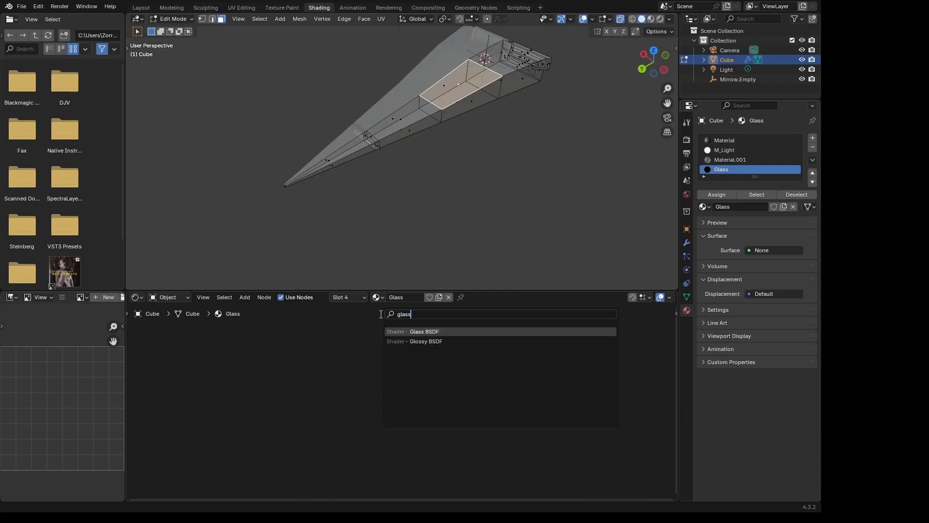
{"action": "key", "text": "Return"}
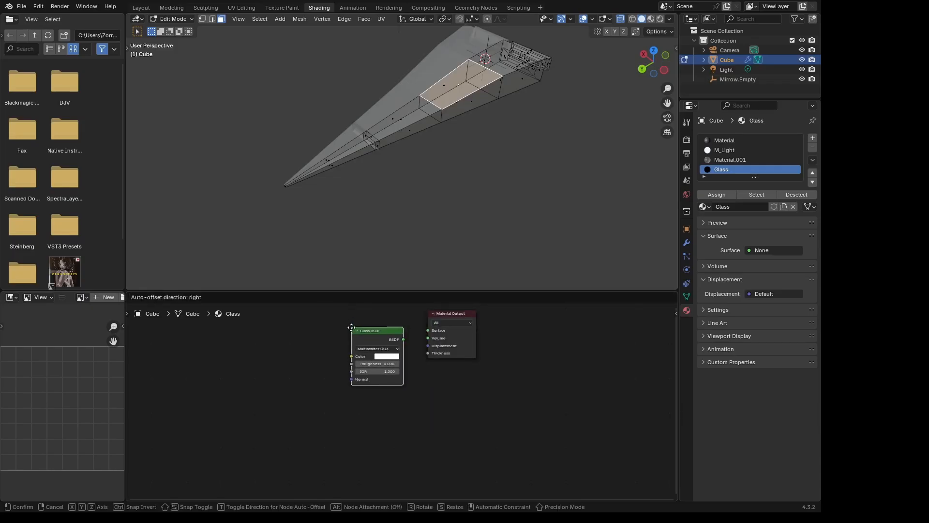
{"action": "left_click", "coordinate": [353, 329]}
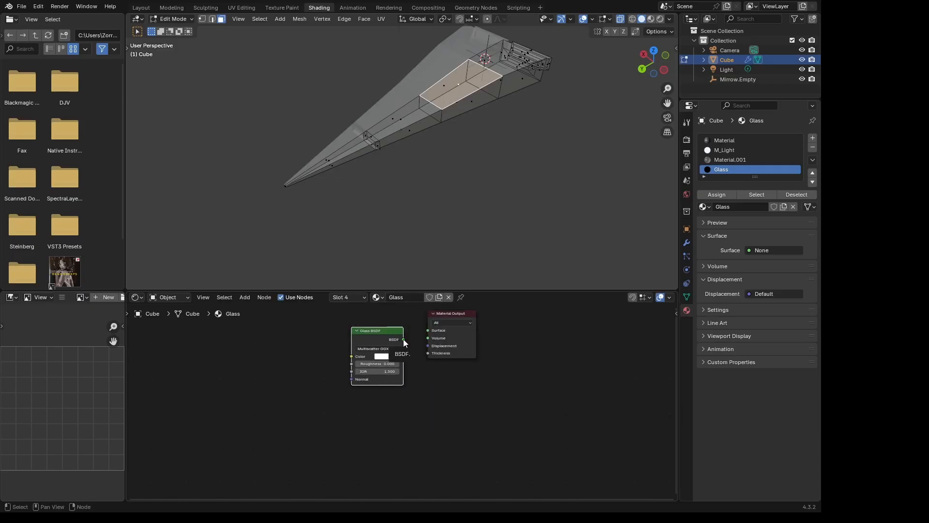
{"action": "left_click_drag", "start_coordinate": [403, 339], "coordinate": [428, 331]}
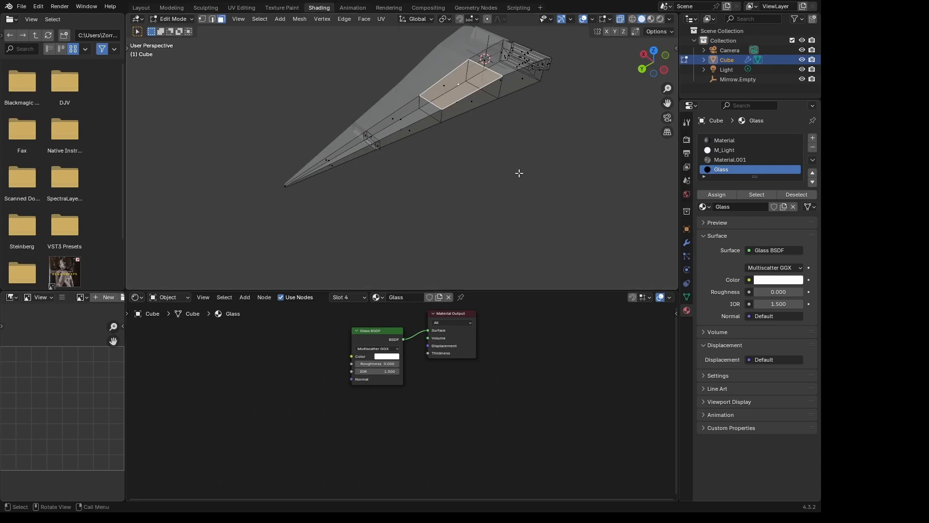
- Assign the Glass material to the selected hull face and switch to Rendered shading in Object Mode
{"action": "key", "text": "Tab"}
{"action": "key", "text": "Tab"}
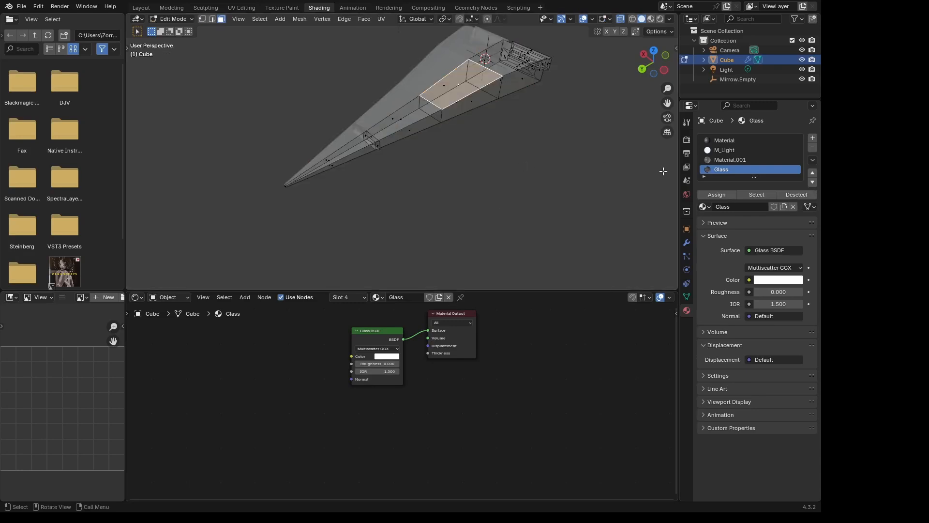
{"action": "left_click", "coordinate": [716, 194]}
{"action": "key", "text": "Tab"}
{"action": "middle_click_drag", "start_coordinate": [518, 143], "coordinate": [440, 141]}
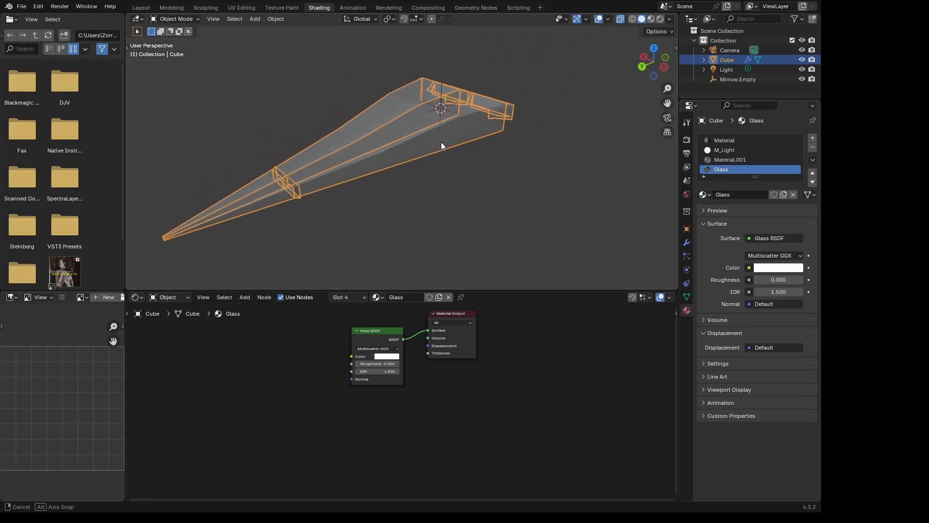
{"action": "key", "text": "r"}
{"action": "key", "text": "Escape"}
{"action": "key", "text": "z"}
{"action": "left_click", "coordinate": [449, 88]}
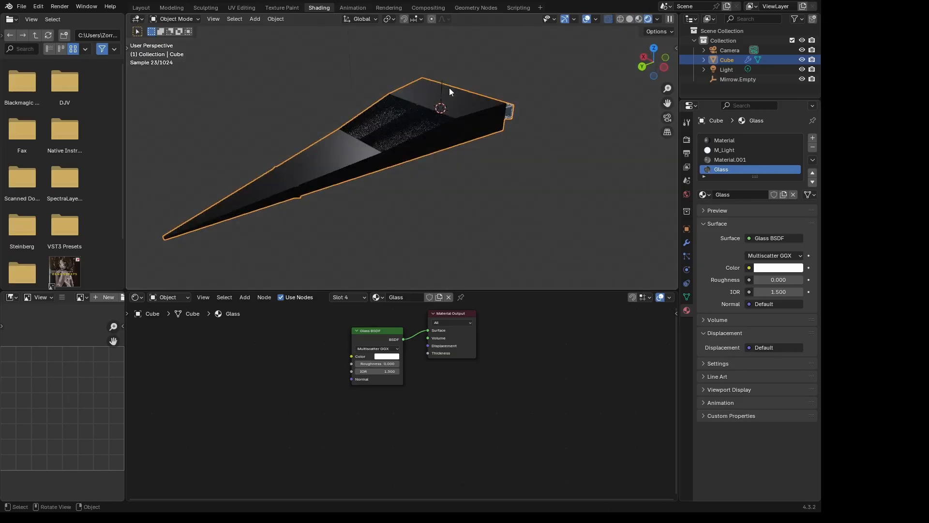
- Set the Glass BSDF's roughness to 1.000 and check the glass panel from the front and rear
{"action": "middle_click_drag", "start_coordinate": [454, 141], "coordinate": [530, 140]}
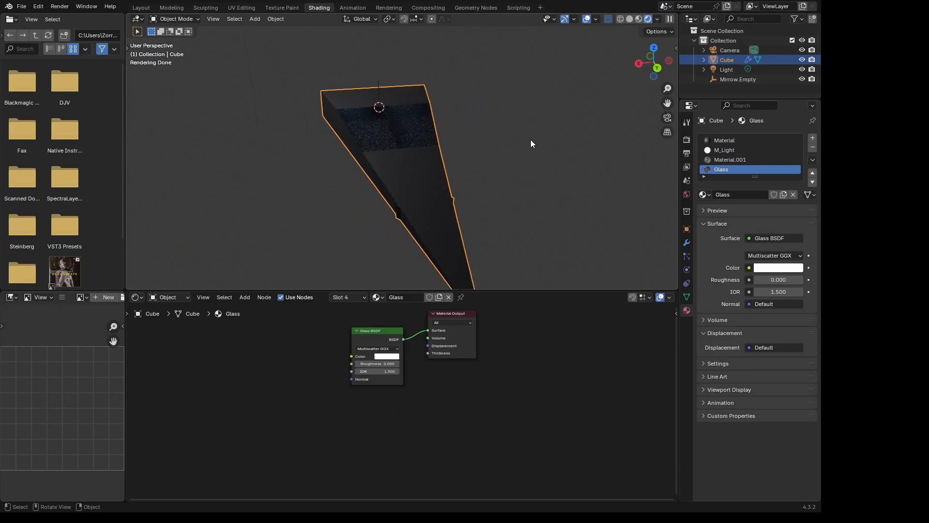
{"action": "middle_click_drag", "start_coordinate": [440, 116], "coordinate": [497, 130]}
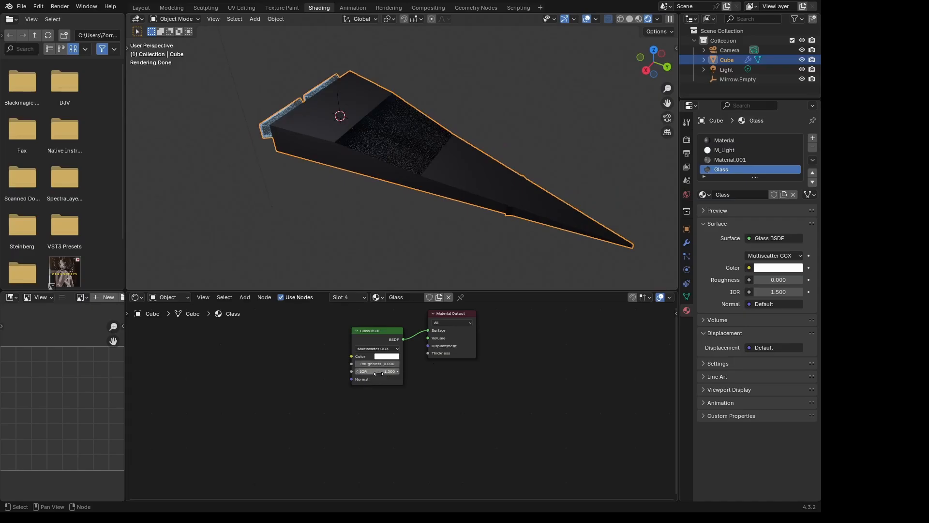
{"action": "left_click_drag", "start_coordinate": [379, 364], "coordinate": [426, 364]}
{"action": "middle_click_drag", "start_coordinate": [539, 112], "coordinate": [476, 164]}
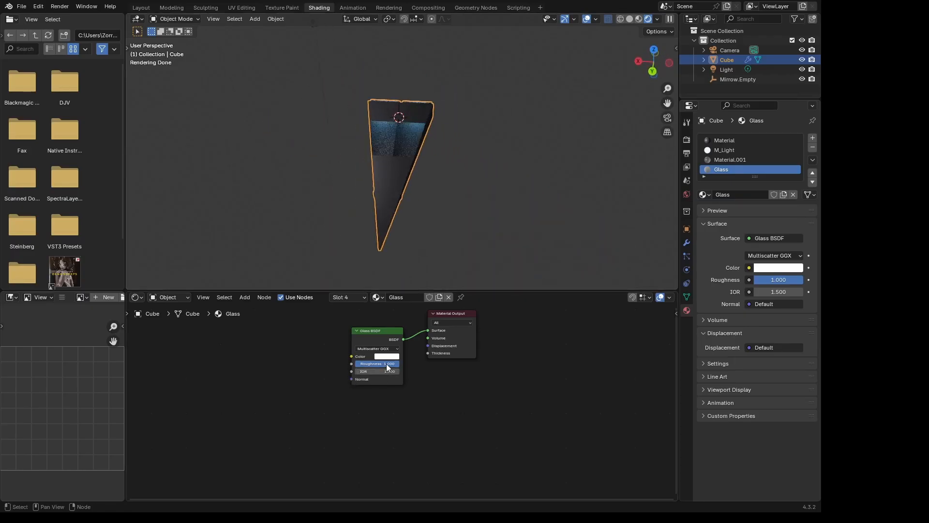
{"action": "left_click_drag", "start_coordinate": [388, 367], "coordinate": [387, 368]}
{"action": "middle_click_drag", "start_coordinate": [528, 72], "coordinate": [490, 106]}
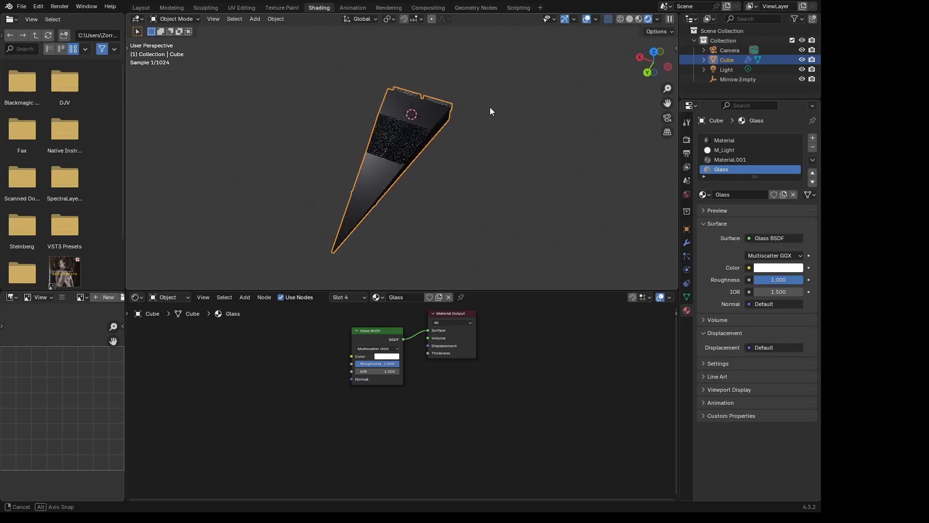
{"action": "scroll", "coordinate": [417, 128], "scroll_direction": "up", "scroll_amount": 3}
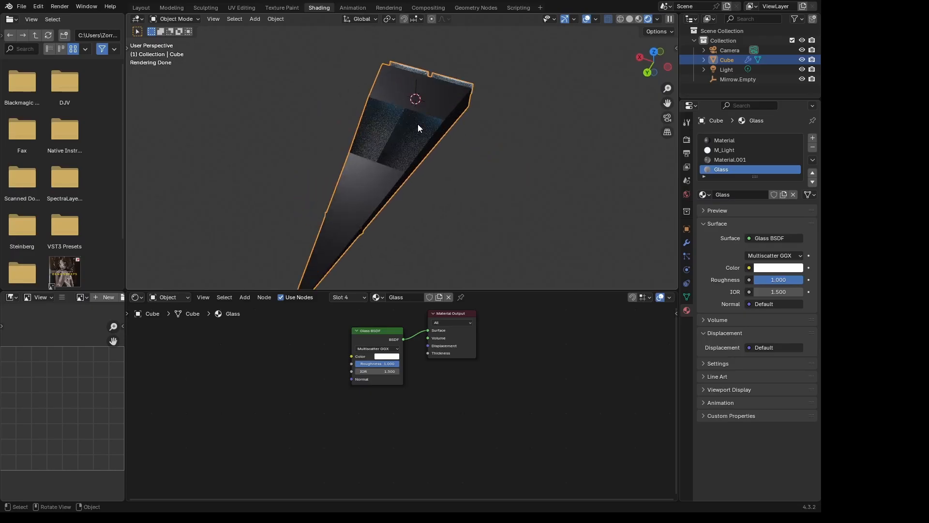
{"action": "middle_click_drag", "start_coordinate": [419, 124], "coordinate": [229, 111]}
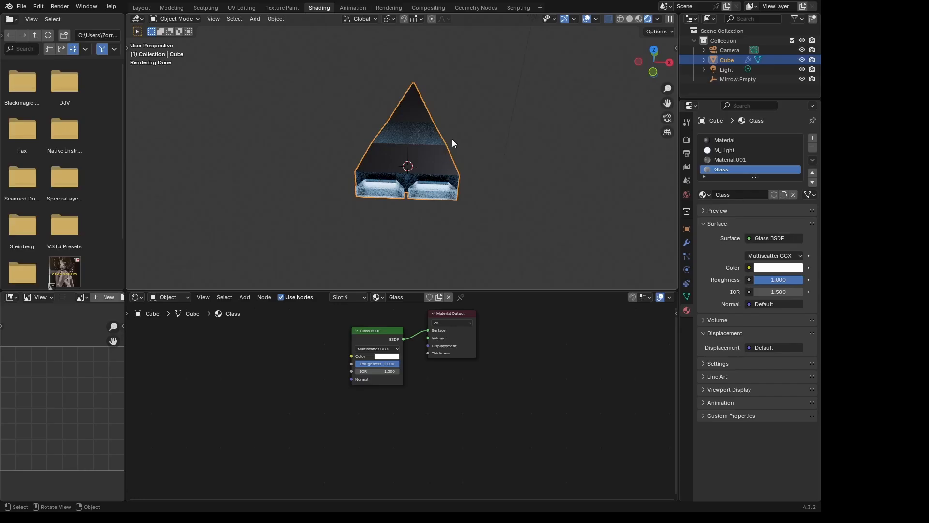
{"action": "middle_click_drag", "start_coordinate": [442, 127], "coordinate": [587, 145]}
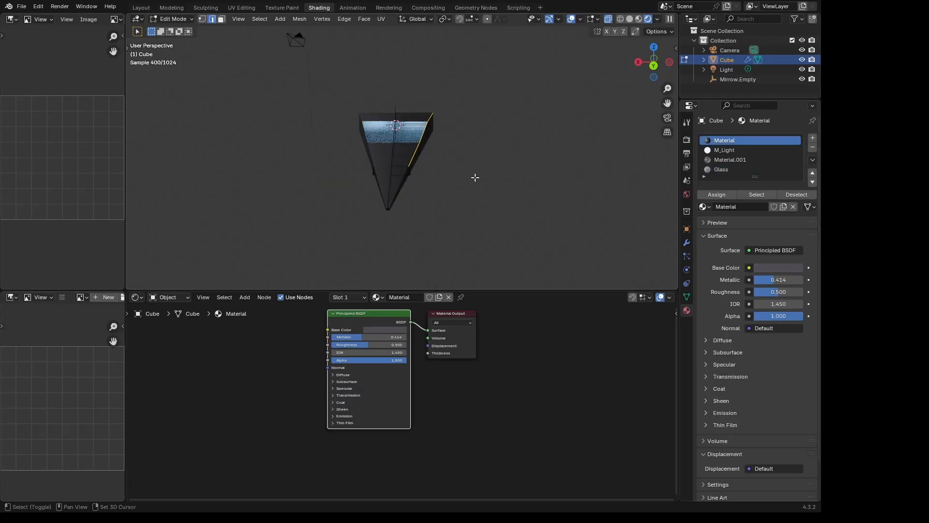
- Move the selected upper side edge of the hull inward along the global X axis
{"action": "key", "text": "g"}
{"action": "key", "text": "x"}
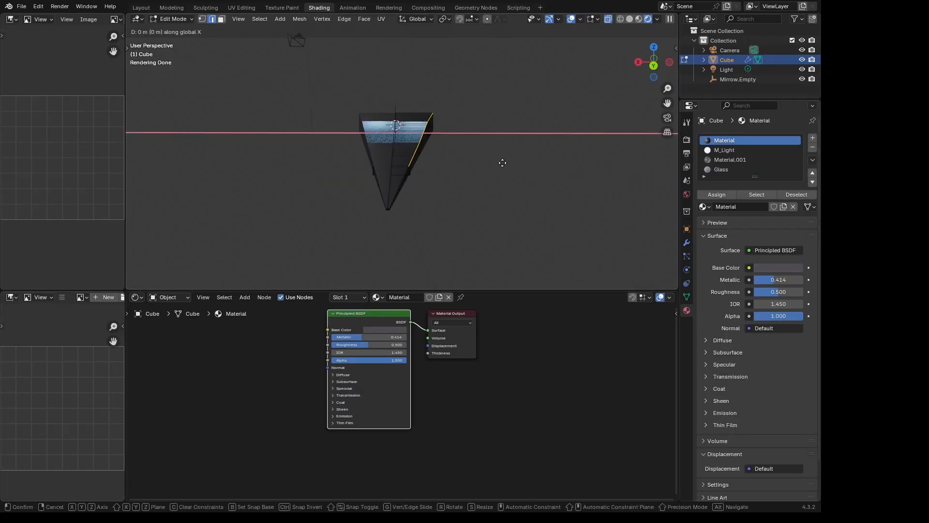
{"action": "left_click", "coordinate": [497, 162]}
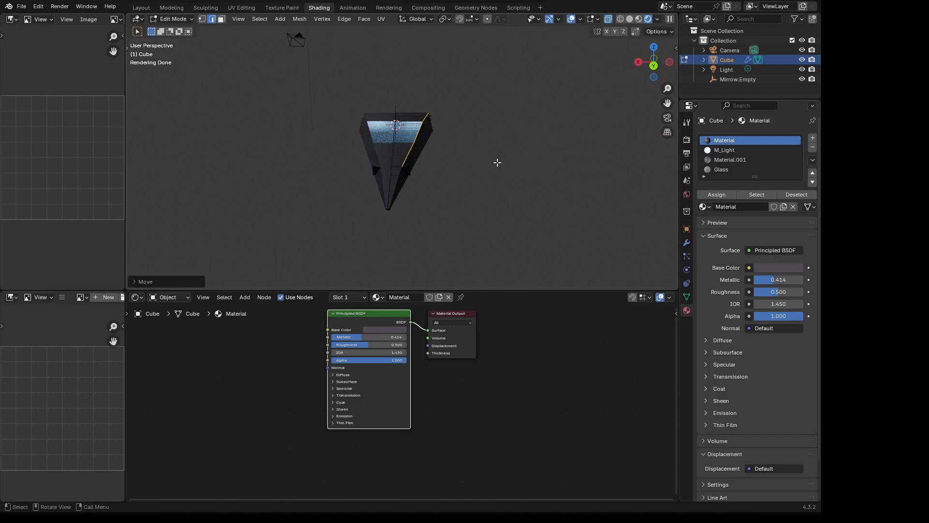
{"action": "mouse_move", "coordinate": [497, 162]}
{"action": "middle_mouse_down"}
{"action": "mouse_move", "coordinate": [497, 146]}
{"action": "mouse_move", "coordinate": [512, 146]}
{"action": "mouse_move", "coordinate": [505, 164]}
{"action": "mouse_move", "coordinate": [492, 167]}
{"action": "mouse_move", "coordinate": [404, 163]}
{"action": "mouse_move", "coordinate": [425, 186]}
{"action": "mouse_move", "coordinate": [475, 187]}
{"action": "mouse_move", "coordinate": [505, 174]}
{"action": "middle_mouse_up"}
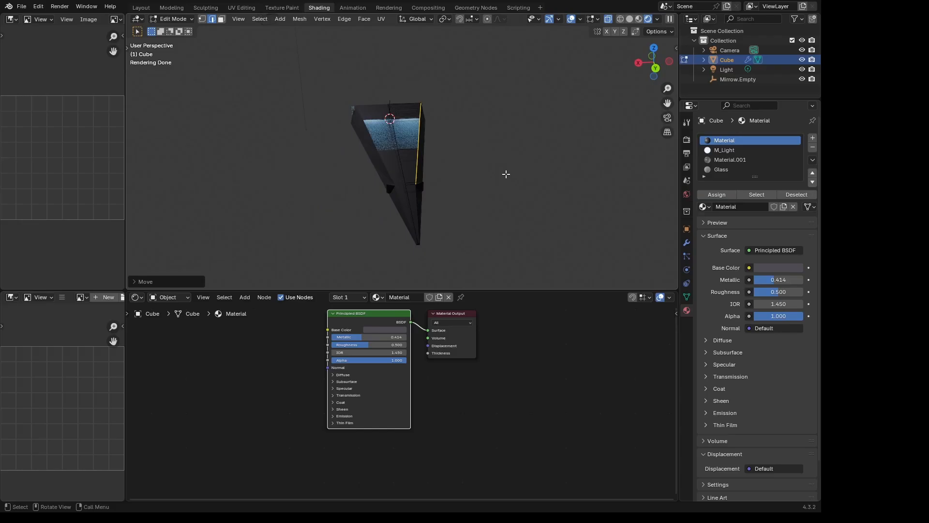
{"action": "key", "text": "r"}
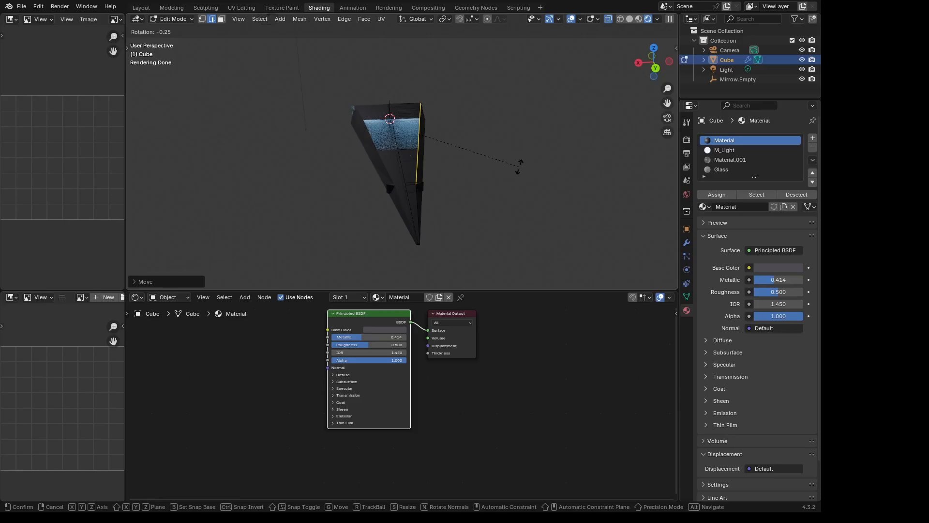
{"action": "right_click", "coordinate": [518, 167]}
- Move the same edge about 0.065 m further along global X and inspect the narrowed upper hull in Object Mode
{"action": "key", "text": "g"}
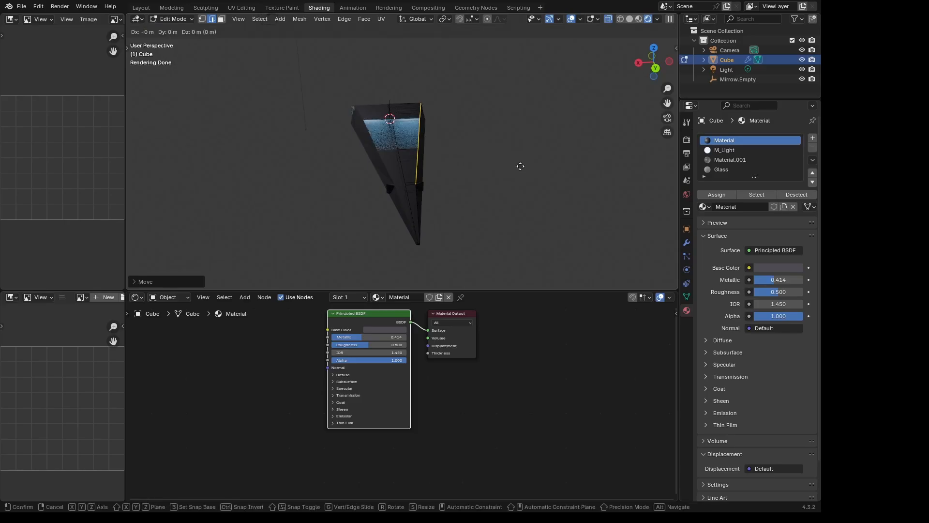
{"action": "key", "text": "x"}
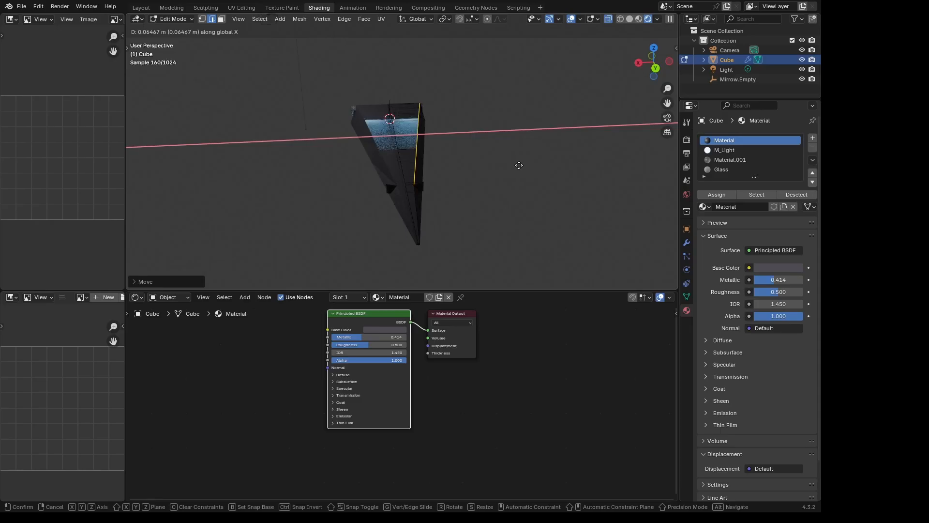
{"action": "left_click", "coordinate": [519, 165]}
{"action": "middle_click_drag", "start_coordinate": [525, 159], "coordinate": [587, 147]}
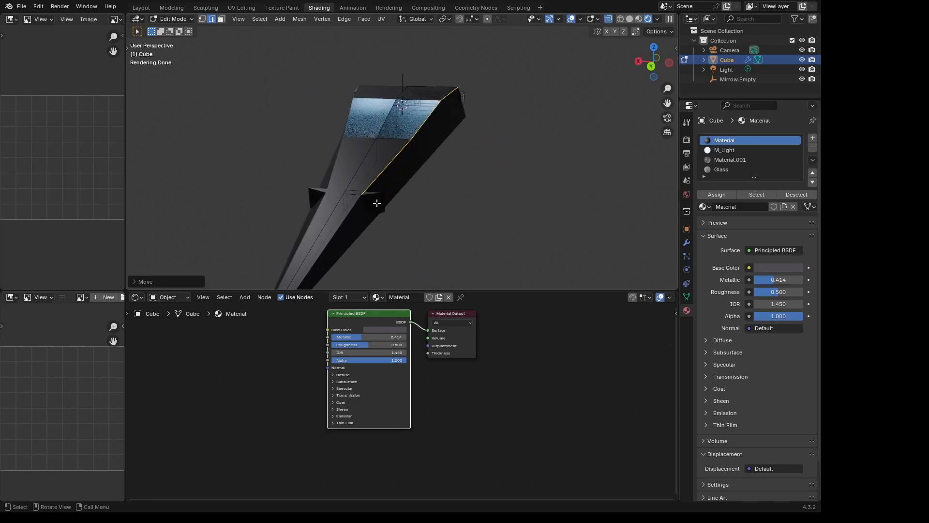
{"action": "middle_click_drag", "start_coordinate": [377, 203], "coordinate": [321, 184]}
{"action": "middle_click_drag", "start_coordinate": [485, 120], "coordinate": [384, 50]}
{"action": "key", "text": "Tab"}
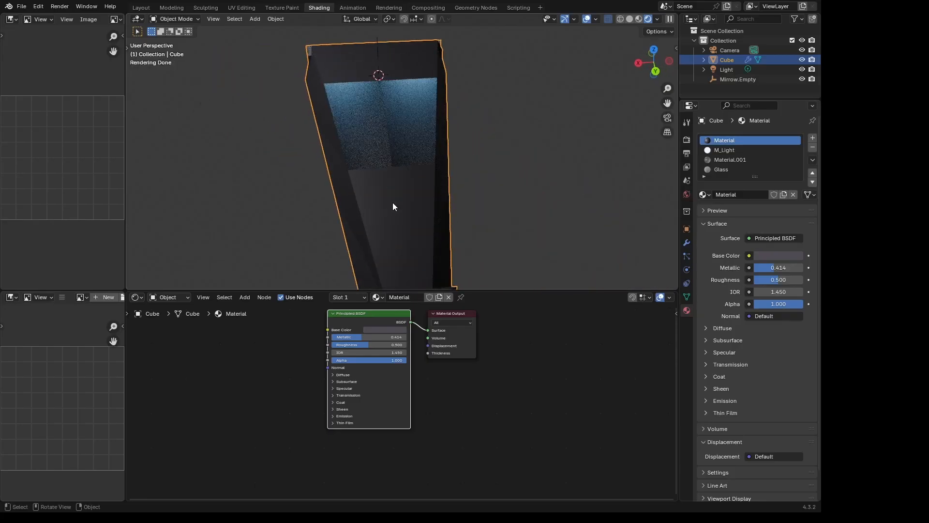
- In Edit Mode with face selection, select all hull faces that use the material slot named Material
{"action": "key", "text": "Tab"}
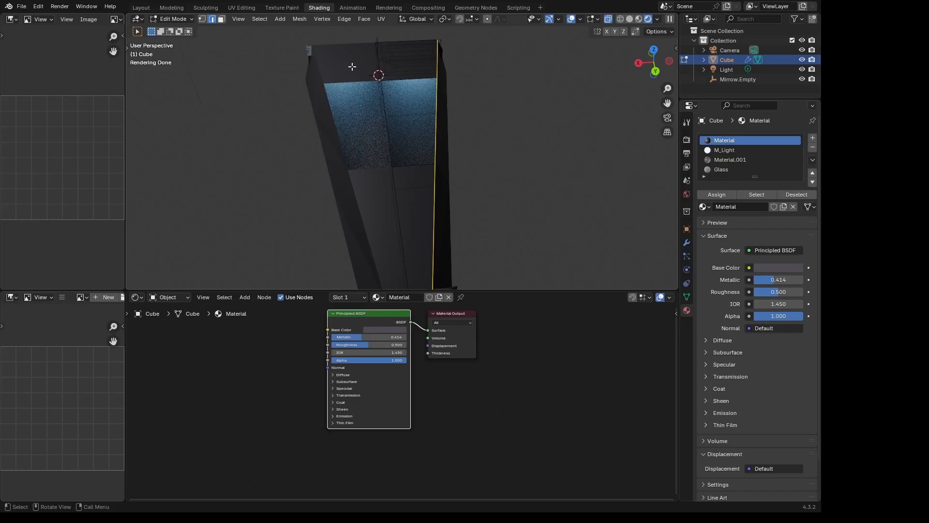
{"action": "key", "text": "3"}
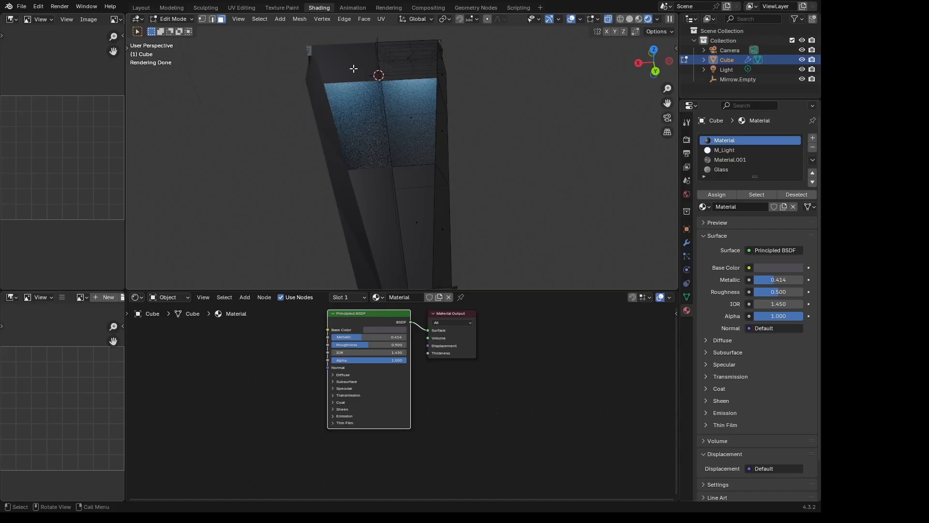
{"action": "left_click", "coordinate": [353, 72]}
{"action": "left_click", "coordinate": [419, 182]}
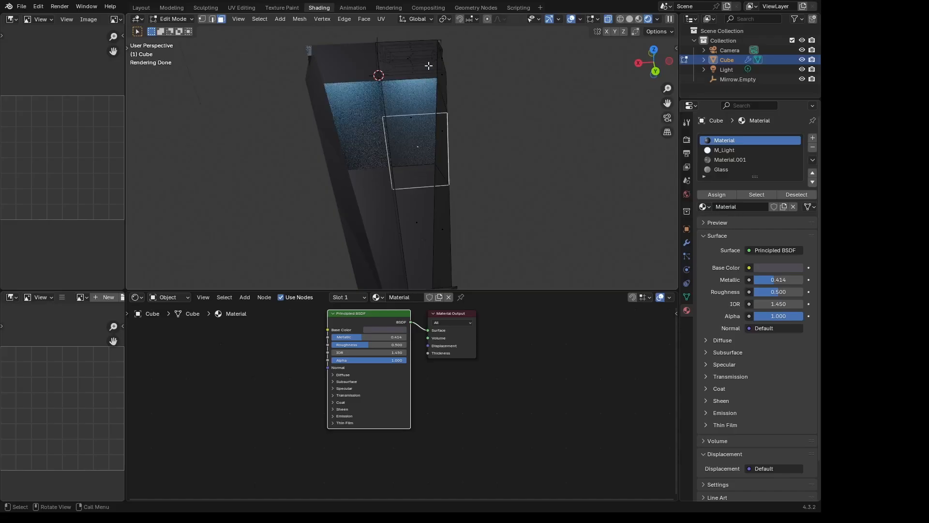
{"action": "left_click", "coordinate": [412, 230]}
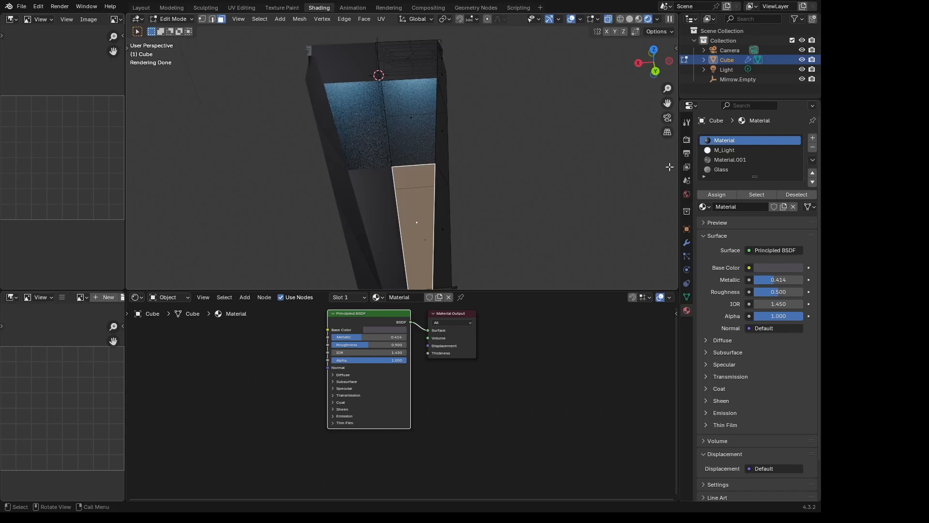
{"action": "middle_click_drag", "start_coordinate": [567, 128], "coordinate": [467, 128]}
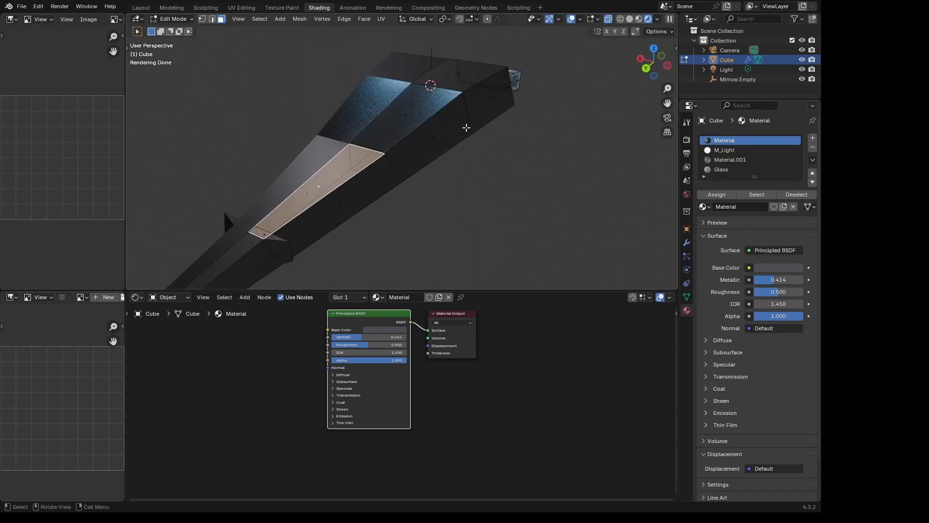
{"action": "left_click", "coordinate": [757, 195]}
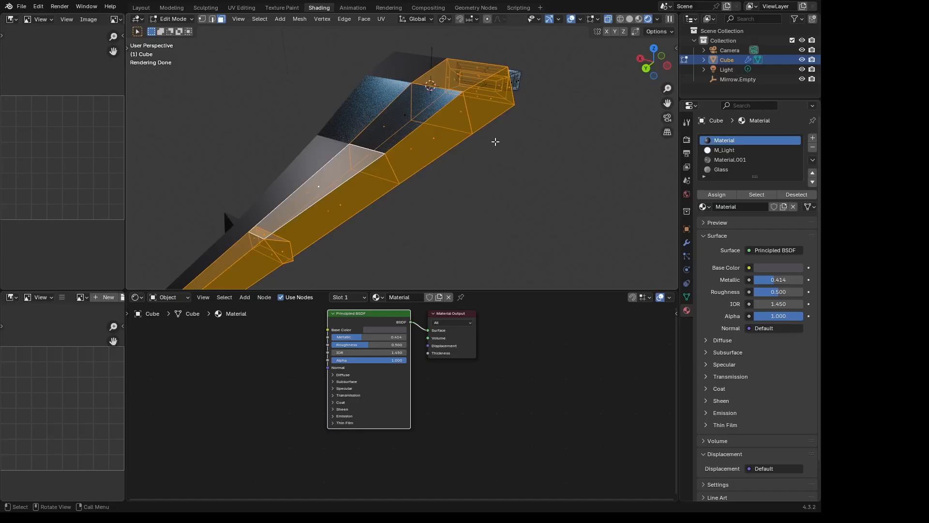
{"action": "middle_click_drag", "start_coordinate": [462, 127], "coordinate": [445, 165]}
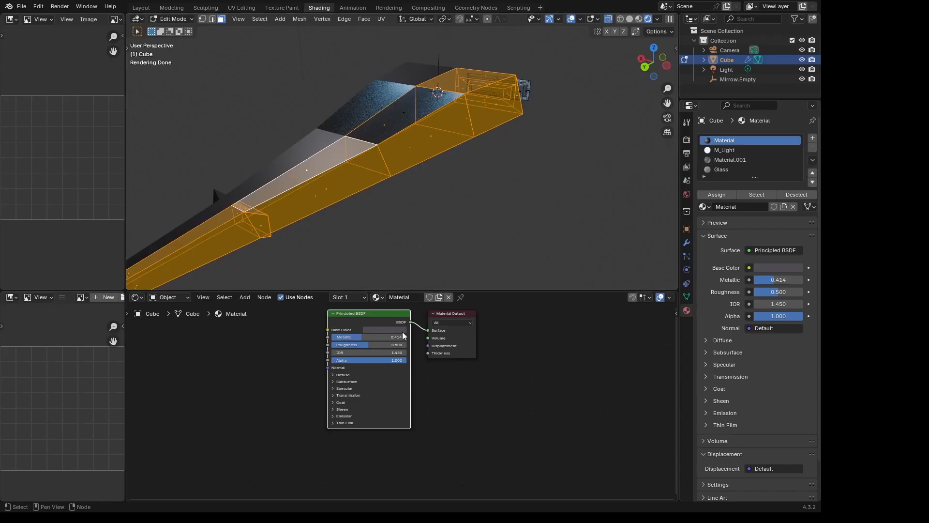
- Shift the Principled BSDF and Material Output nodes aside, add a Voronoi Texture node and place it below them
{"action": "left_click_drag", "start_coordinate": [402, 334], "coordinate": [382, 339]}
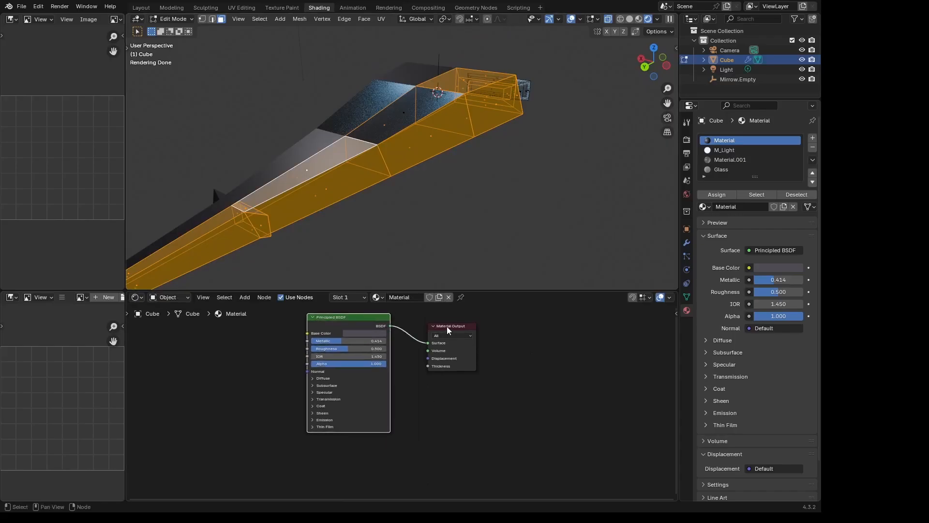
{"action": "middle_click_drag", "start_coordinate": [447, 331], "coordinate": [534, 351], "text": "shift"}
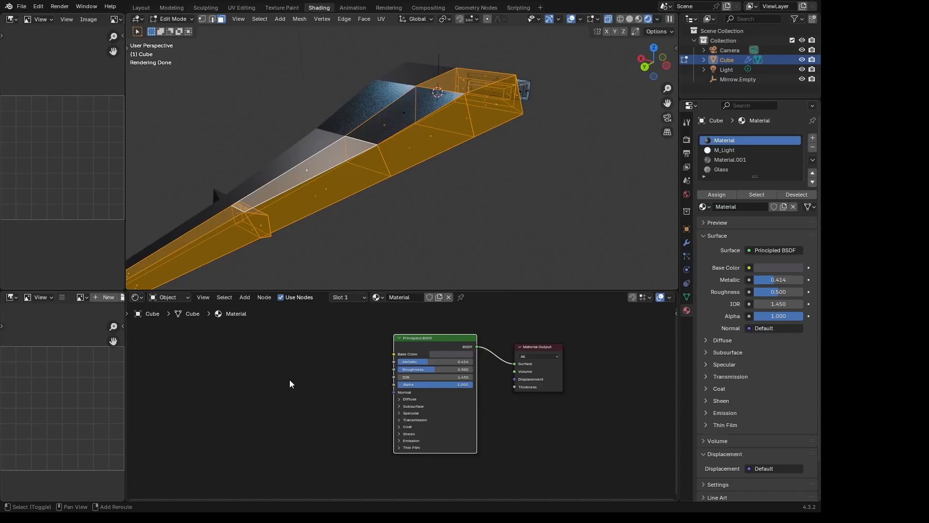
{"action": "key", "text": "shift+a"}
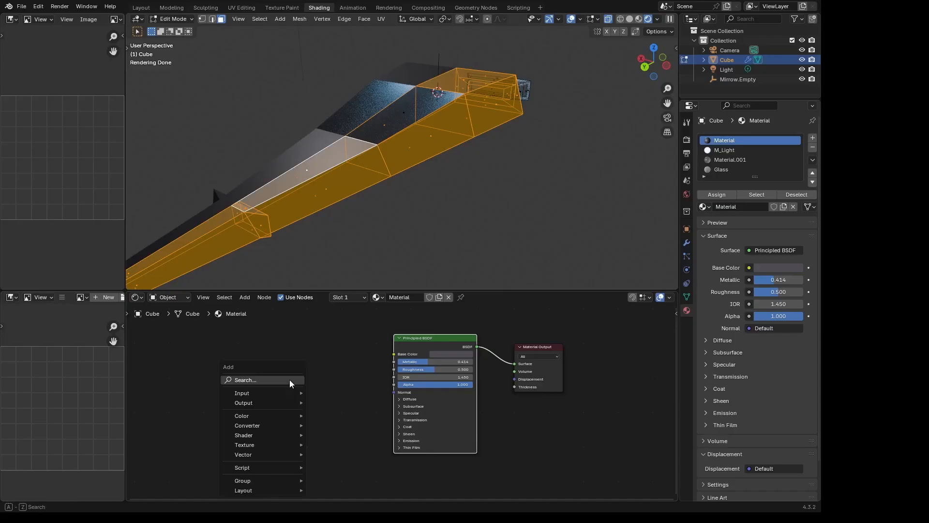
{"action": "mouse_move", "coordinate": [278, 446]}
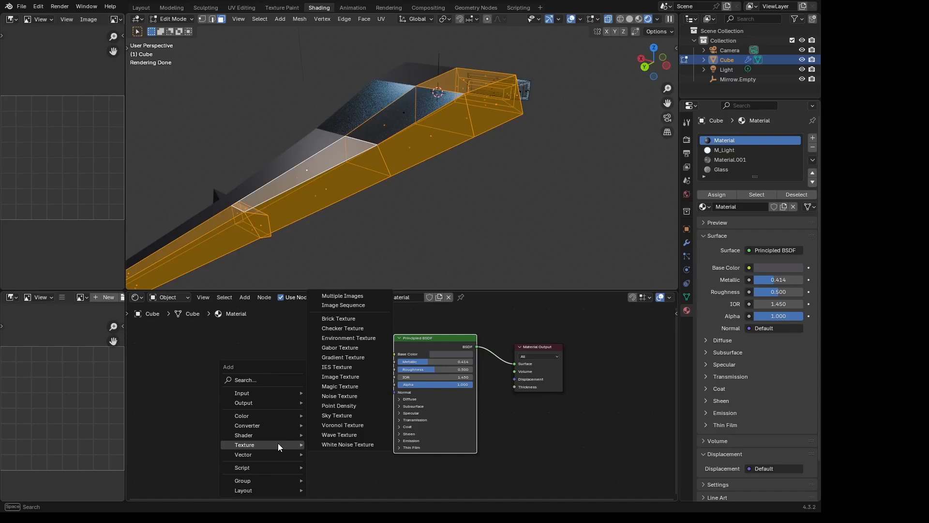
{"action": "left_click", "coordinate": [354, 426]}
{"action": "left_click", "coordinate": [246, 346]}
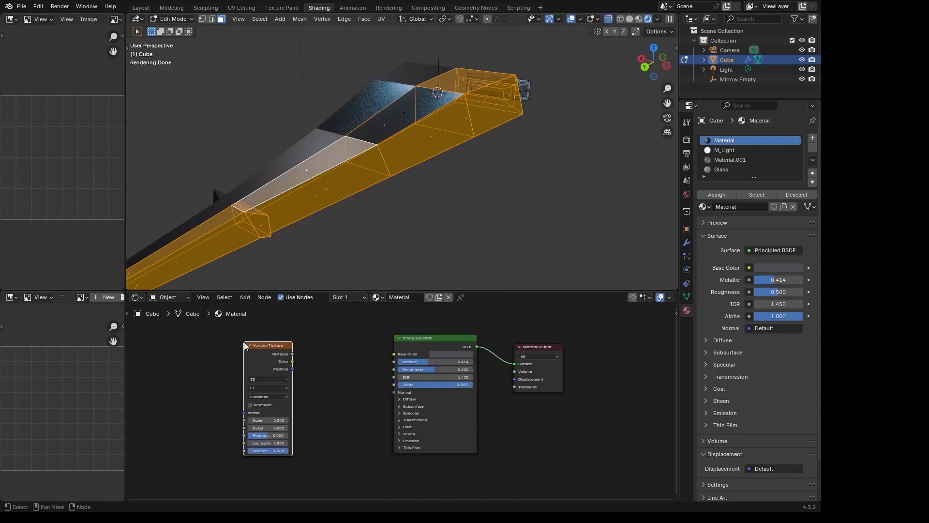
{"action": "left_click", "coordinate": [415, 341]}
{"action": "left_click_drag", "start_coordinate": [271, 352], "coordinate": [332, 463]}
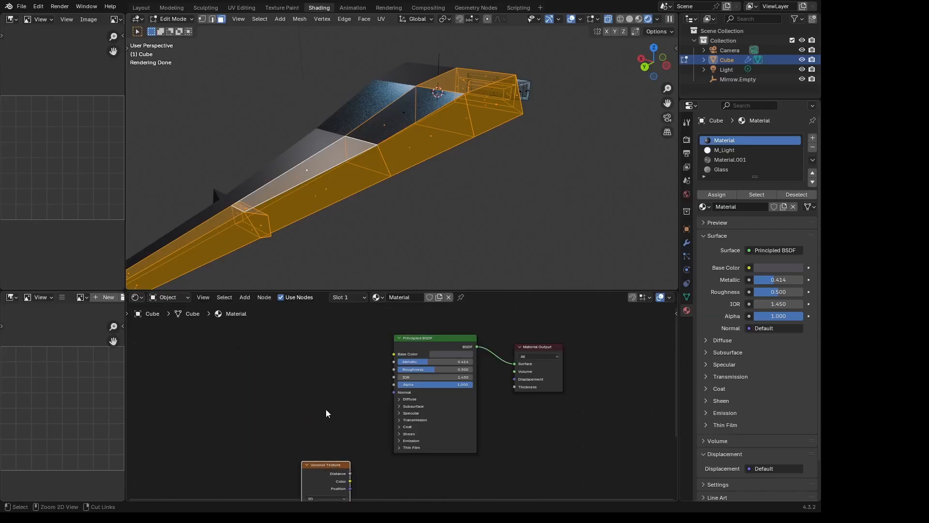
- Add a Texture Coordinate and Mapping setup for the Principled BSDF and delete its Image Texture node
{"action": "left_click", "coordinate": [405, 354]}
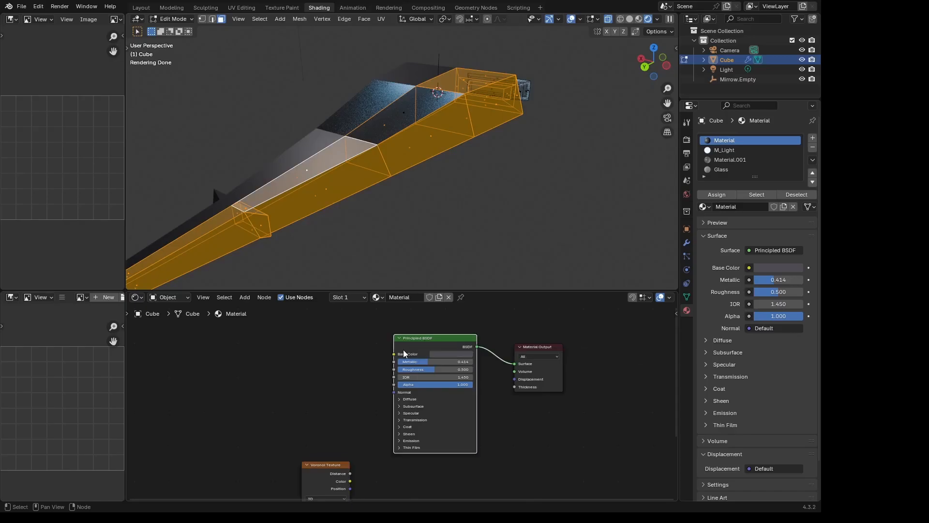
{"action": "key", "text": "ctrl+t"}
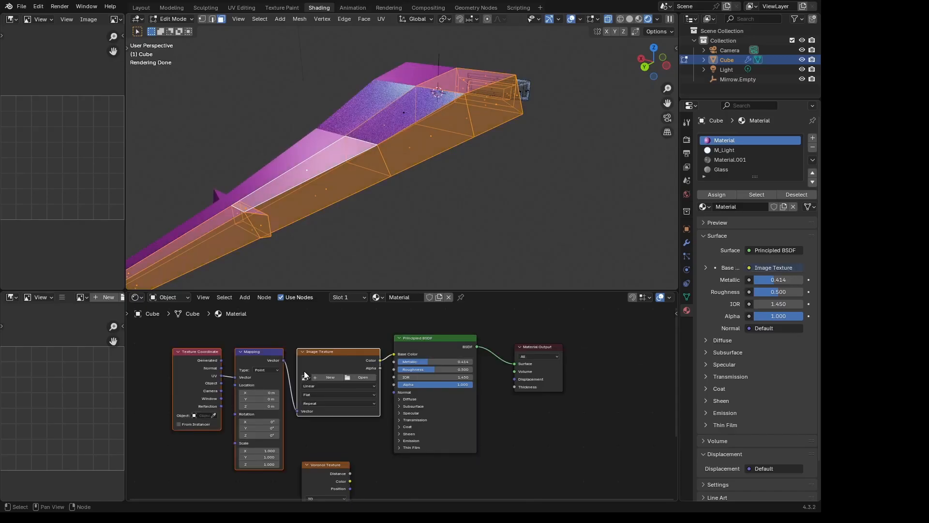
{"action": "left_click", "coordinate": [301, 335]}
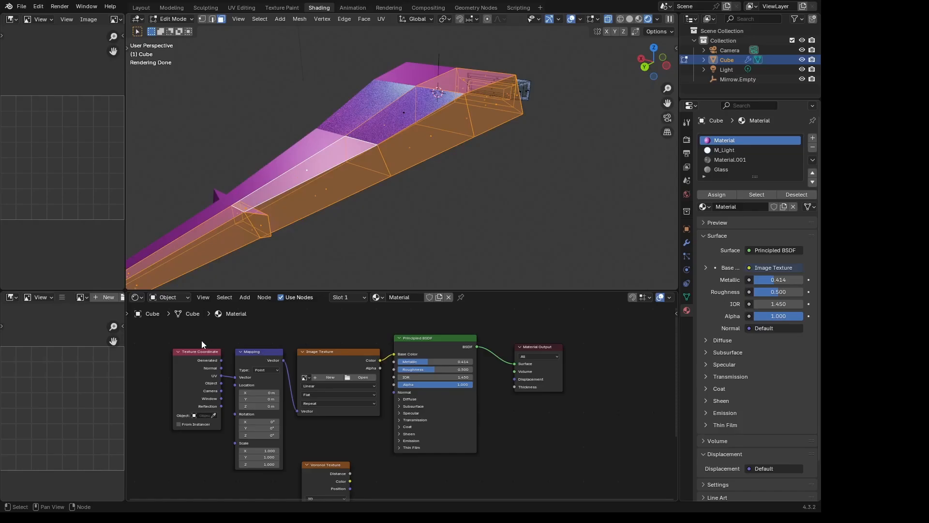
{"action": "left_click_drag", "start_coordinate": [200, 339], "coordinate": [216, 350]}
{"action": "left_click", "coordinate": [338, 355]}
{"action": "key", "text": "Delete"}
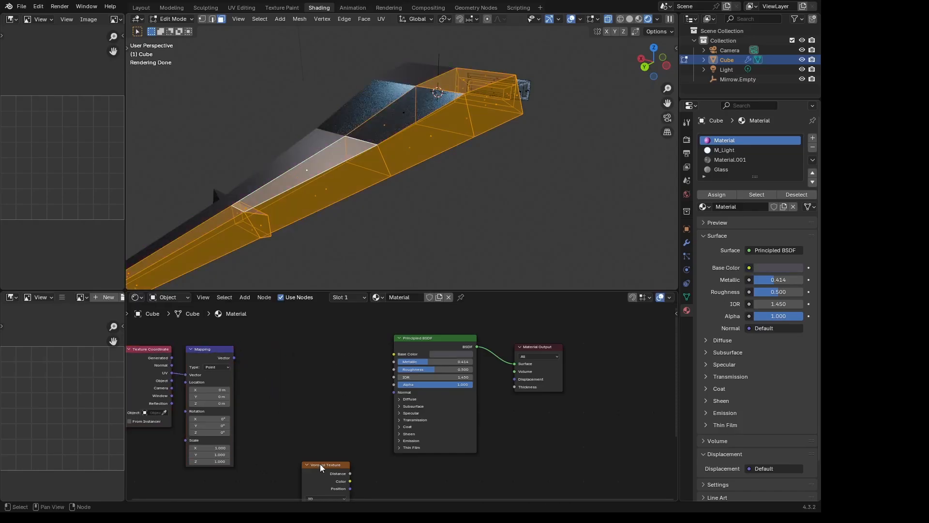
- Place the Voronoi Texture beside the Mapping node, connect its Color to Base Color and view the hull in Object Mode
{"action": "left_click_drag", "start_coordinate": [321, 467], "coordinate": [278, 352]}
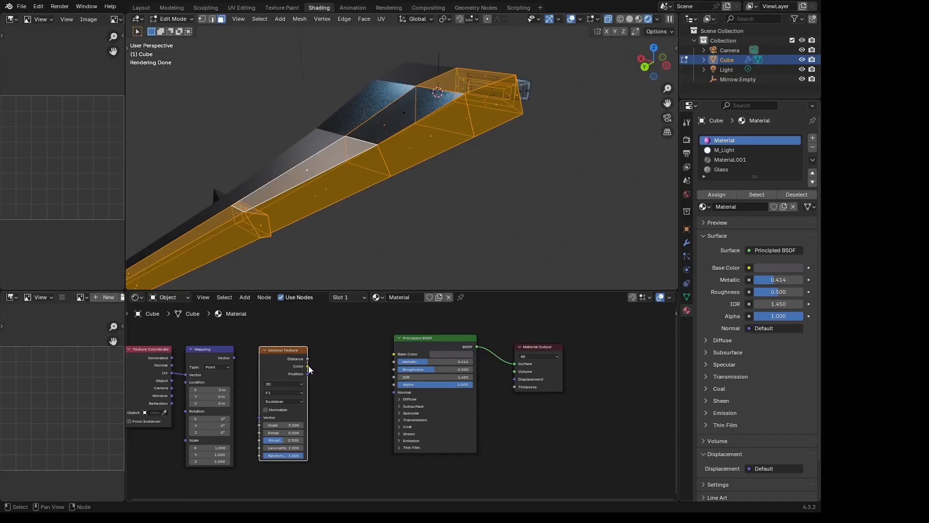
{"action": "left_click_drag", "start_coordinate": [309, 369], "coordinate": [394, 353]}
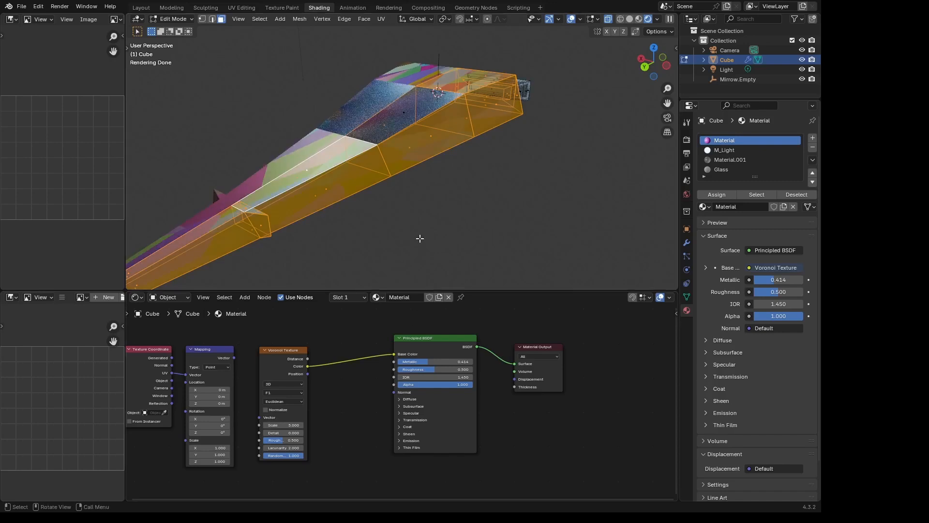
{"action": "key", "text": "Tab"}
{"action": "mouse_move", "coordinate": [448, 202]}
{"action": "middle_mouse_down"}
{"action": "mouse_move", "coordinate": [476, 214]}
{"action": "mouse_move", "coordinate": [440, 216]}
{"action": "middle_mouse_up"}
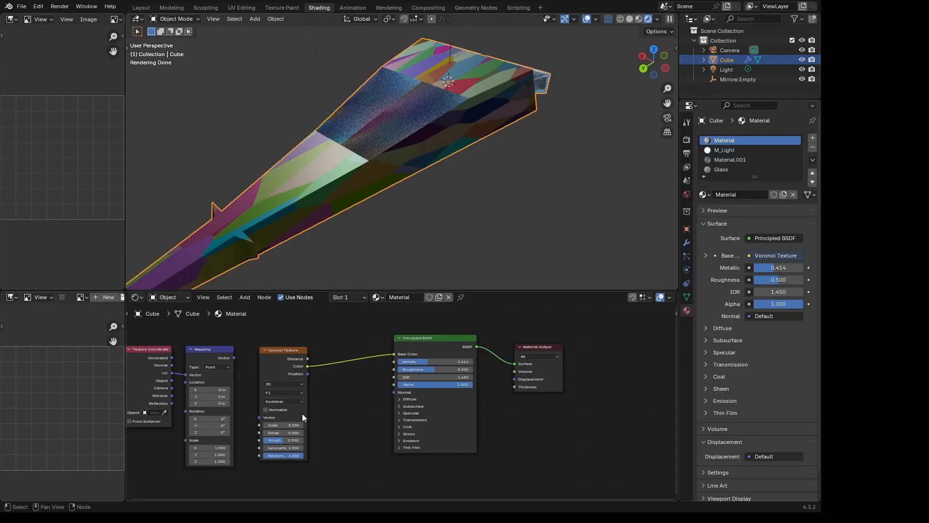
- Set the Voronoi Texture's scale to 12.100, distance metric to Manhattan, roughness to 0.717 and randomness to 0.000
{"action": "left_click_drag", "start_coordinate": [296, 429], "coordinate": [333, 429]}
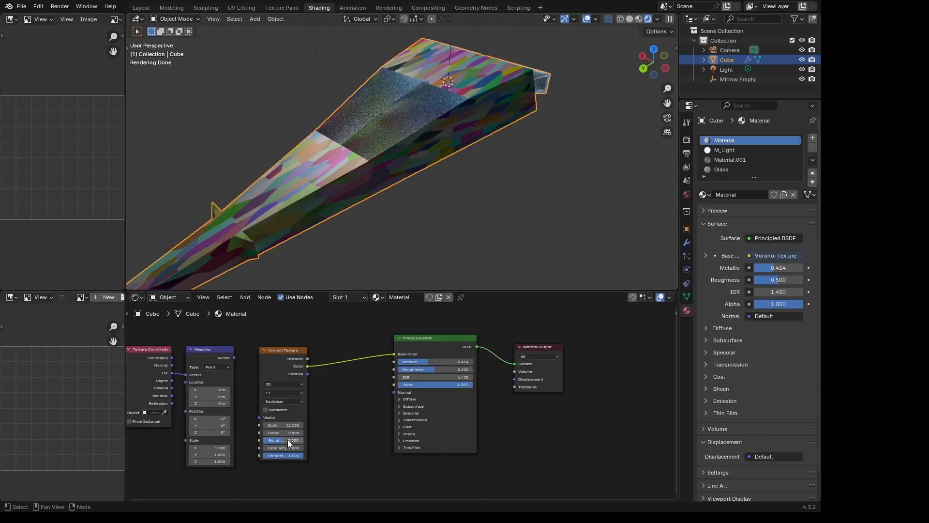
{"action": "left_click", "coordinate": [295, 402]}
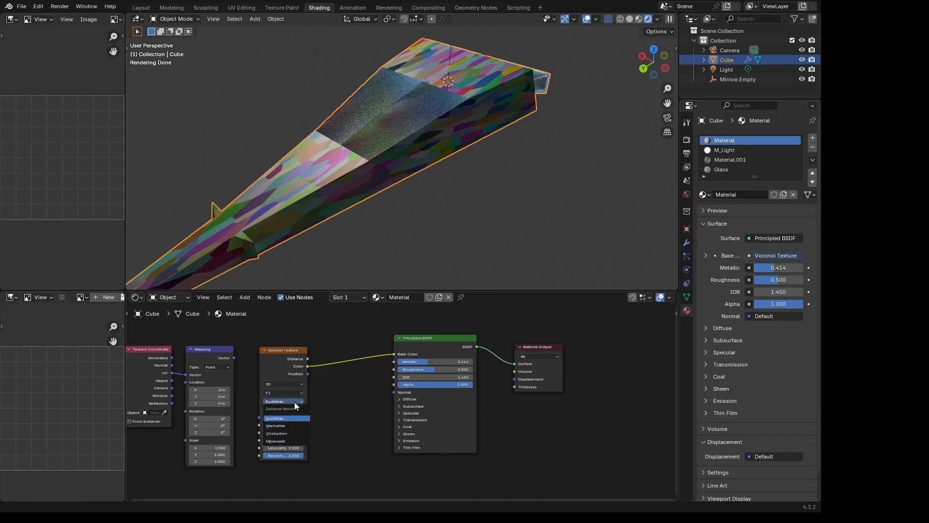
{"action": "left_click", "coordinate": [290, 426]}
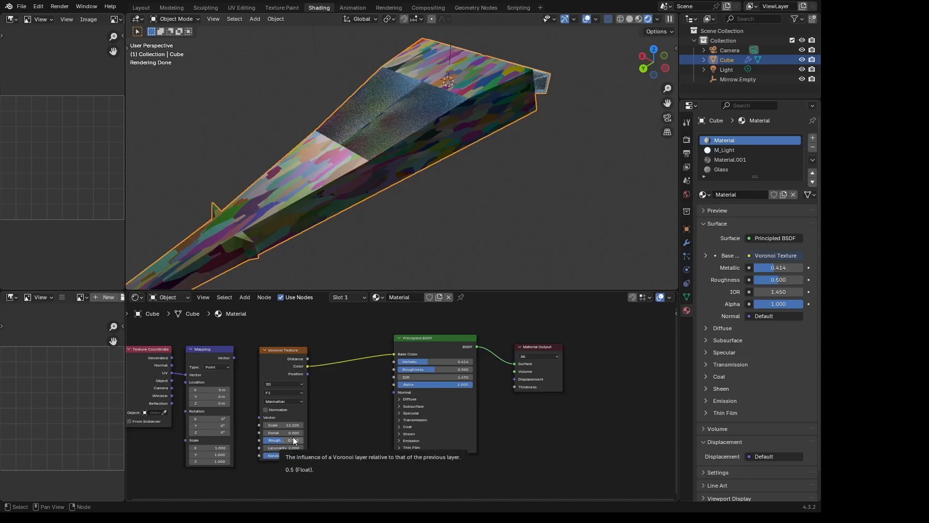
{"action": "left_click_drag", "start_coordinate": [293, 440], "coordinate": [265, 440]}
{"action": "left_click_drag", "start_coordinate": [264, 440], "coordinate": [250, 456]}
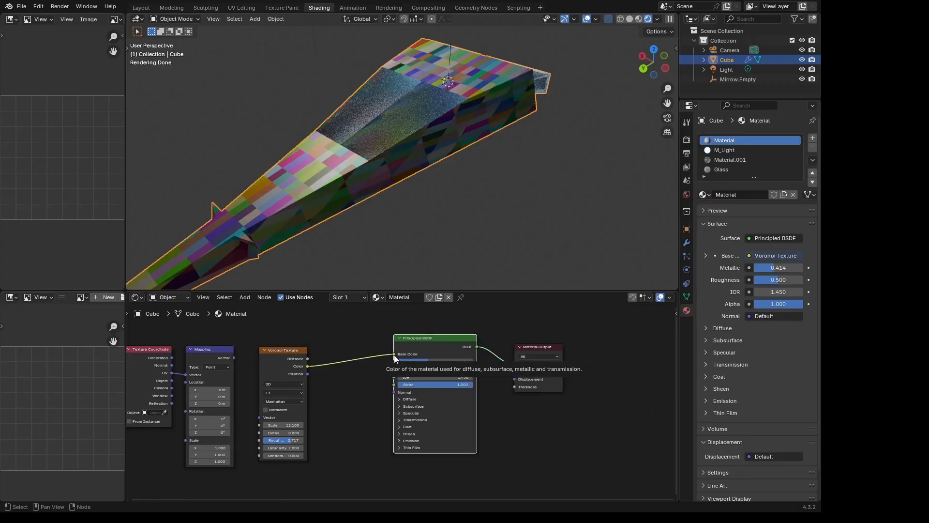
- Reroute the Voronoi Color from Base Color to Roughness and connect the Mapping node's Vector to the Voronoi Vector input
{"action": "left_click_drag", "start_coordinate": [394, 354], "coordinate": [400, 370]}
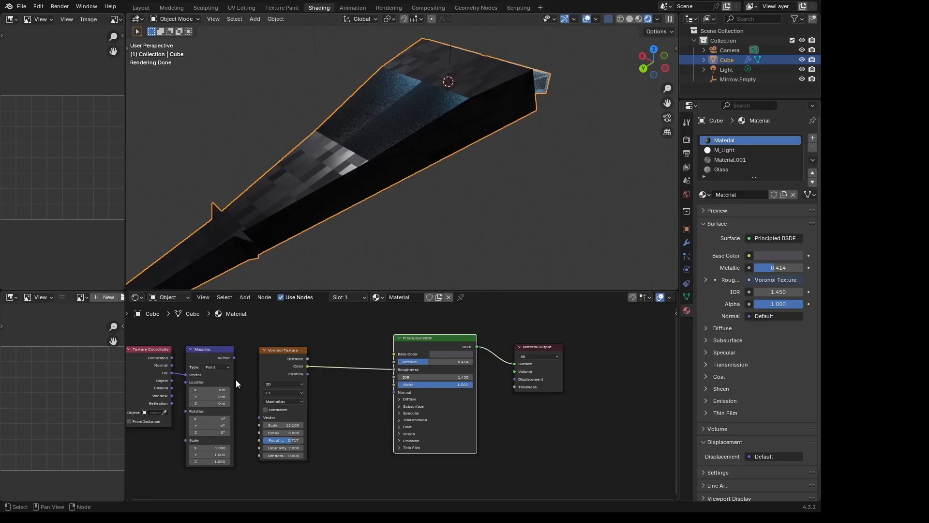
{"action": "left_click_drag", "start_coordinate": [234, 358], "coordinate": [255, 370]}
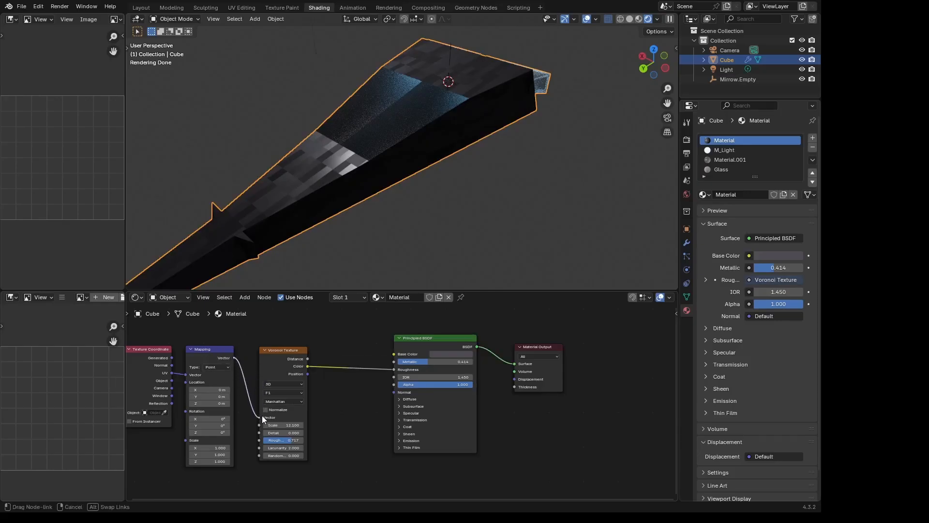
{"action": "left_click_drag", "start_coordinate": [262, 416], "coordinate": [262, 415]}
{"action": "middle_click_drag", "start_coordinate": [360, 144], "coordinate": [386, 148]}
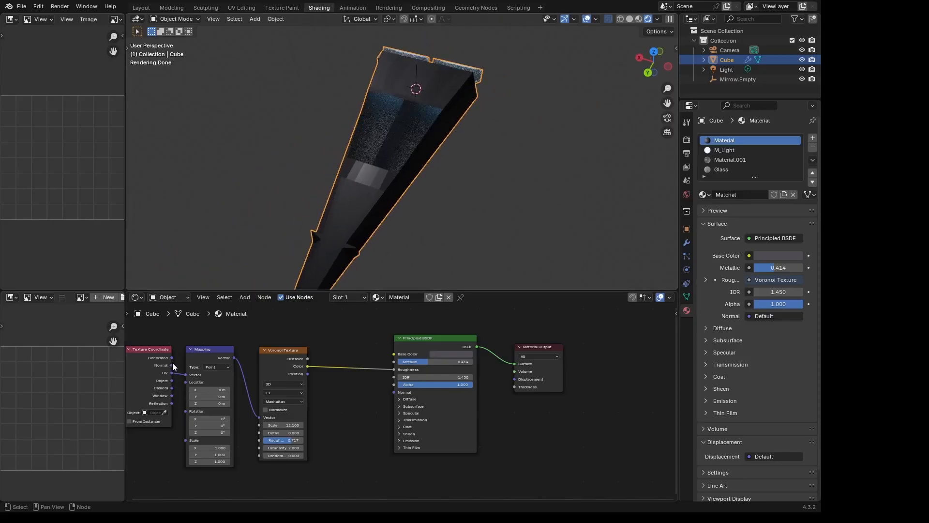
- Connect the Texture Coordinate's Generated output to the Mapping Vector input and lower the Voronoi Texture's scale to about 4
{"action": "left_click_drag", "start_coordinate": [172, 357], "coordinate": [195, 377]}
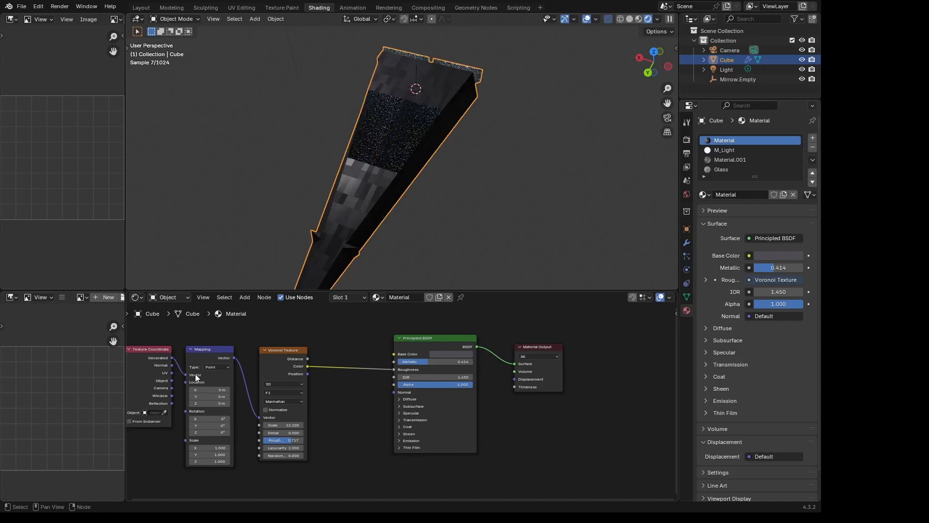
{"action": "mouse_move", "coordinate": [399, 185]}
{"action": "middle_mouse_down"}
{"action": "mouse_move", "coordinate": [425, 188]}
{"action": "mouse_move", "coordinate": [405, 153]}
{"action": "mouse_move", "coordinate": [414, 148]}
{"action": "mouse_move", "coordinate": [421, 160]}
{"action": "mouse_move", "coordinate": [389, 178]}
{"action": "middle_mouse_up"}
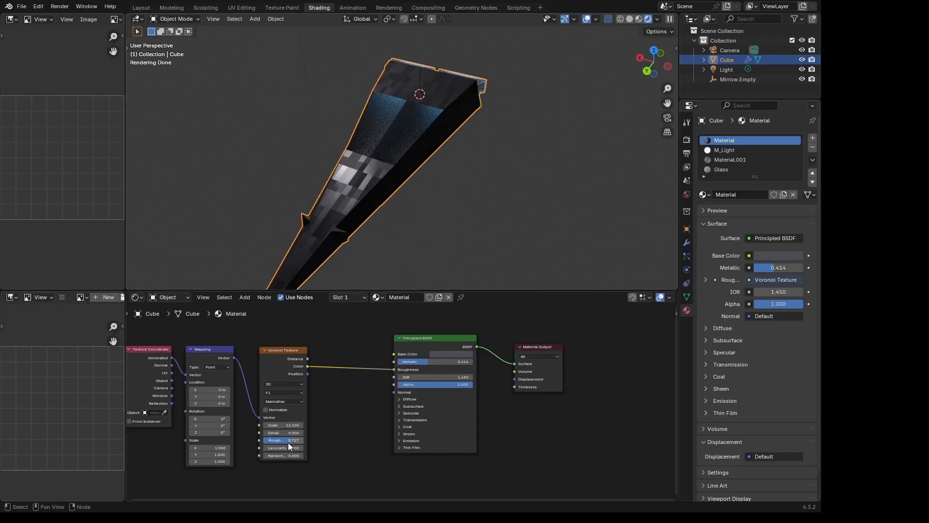
{"action": "mouse_move", "coordinate": [286, 425]}
{"action": "left_mouse_down"}
{"action": "mouse_move", "coordinate": [329, 425]}
{"action": "mouse_move", "coordinate": [259, 425]}
{"action": "mouse_move", "coordinate": [285, 424]}
{"action": "mouse_move", "coordinate": [267, 425]}
{"action": "left_mouse_up"}
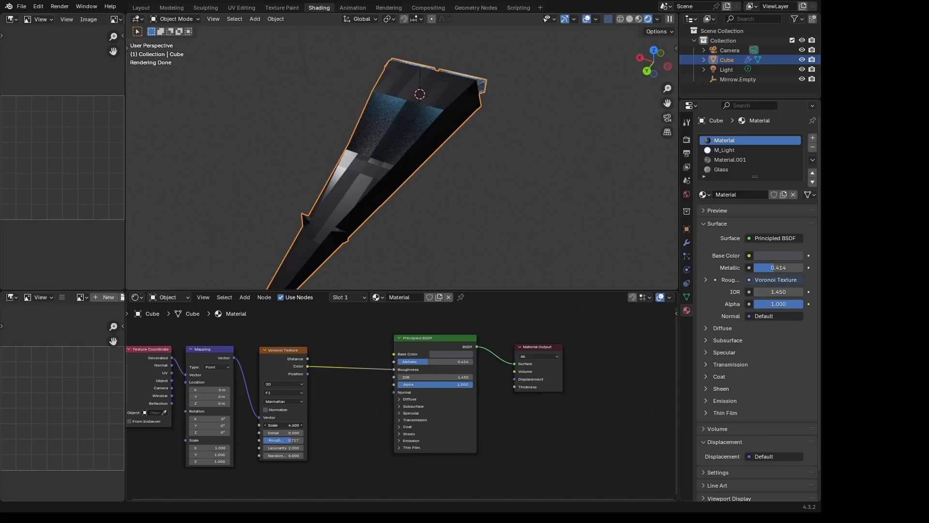
{"action": "mouse_move", "coordinate": [388, 153]}
{"action": "middle_mouse_down"}
{"action": "mouse_move", "coordinate": [420, 146]}
{"action": "mouse_move", "coordinate": [428, 117]}
{"action": "mouse_move", "coordinate": [453, 121]}
{"action": "mouse_move", "coordinate": [457, 169]}
{"action": "mouse_move", "coordinate": [393, 173]}
{"action": "mouse_move", "coordinate": [358, 161]}
{"action": "mouse_move", "coordinate": [388, 159]}
{"action": "mouse_move", "coordinate": [400, 143]}
{"action": "middle_mouse_up"}
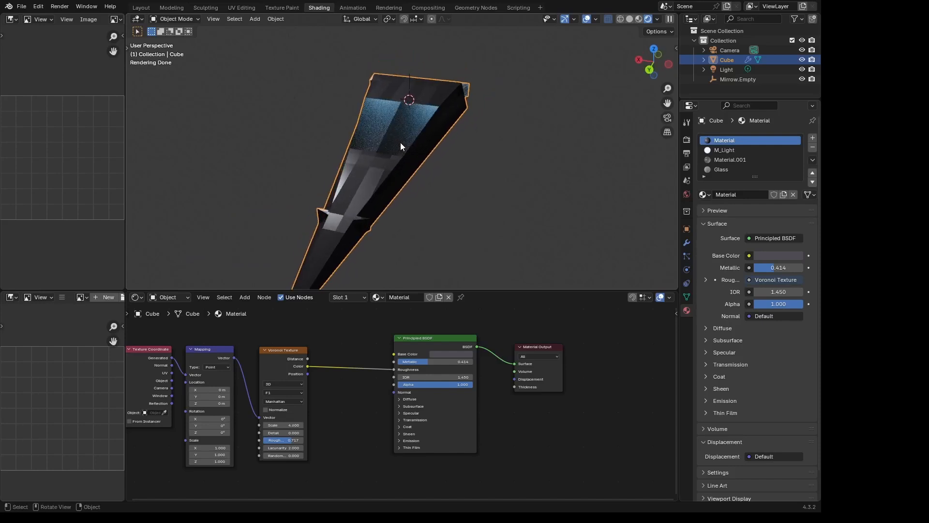
- Set the Voronoi Texture's distance metric to Euclidean and its feature output to Smooth F1
{"action": "left_click", "coordinate": [286, 401]}
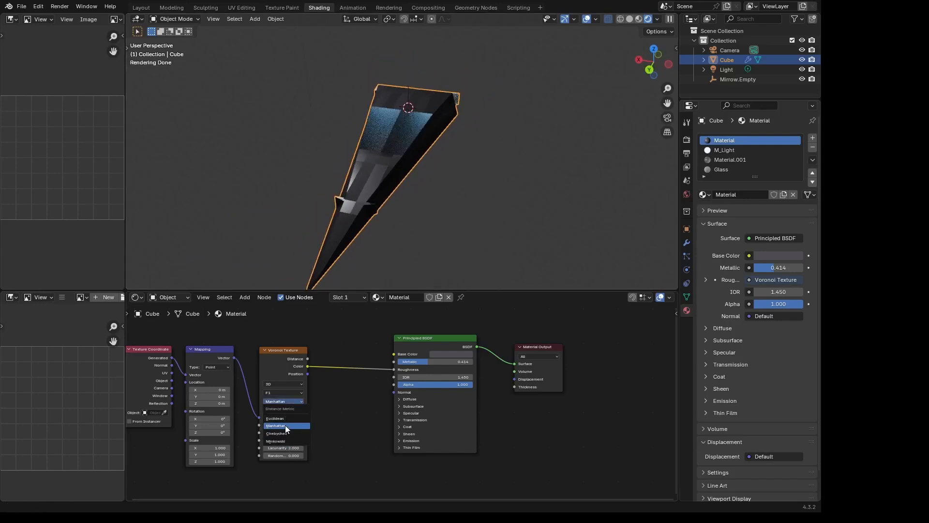
{"action": "left_click", "coordinate": [281, 418]}
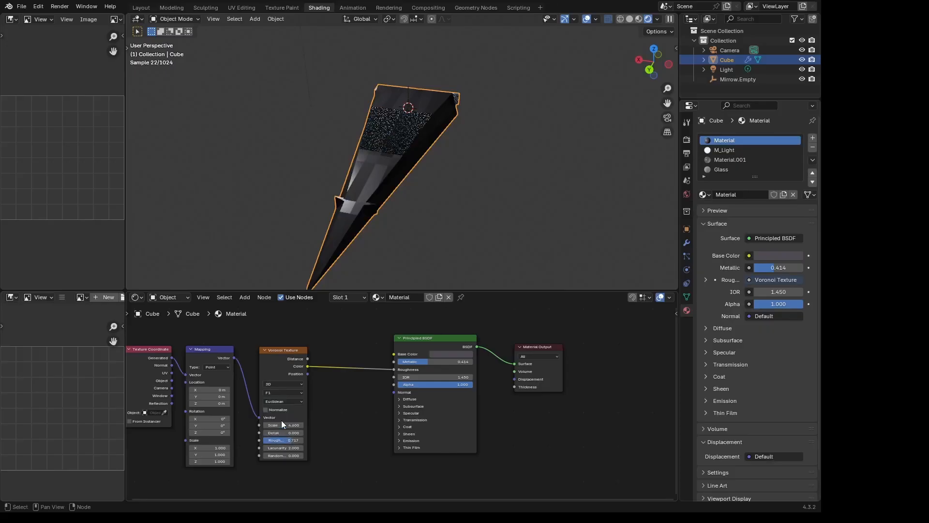
{"action": "left_click", "coordinate": [285, 392]}
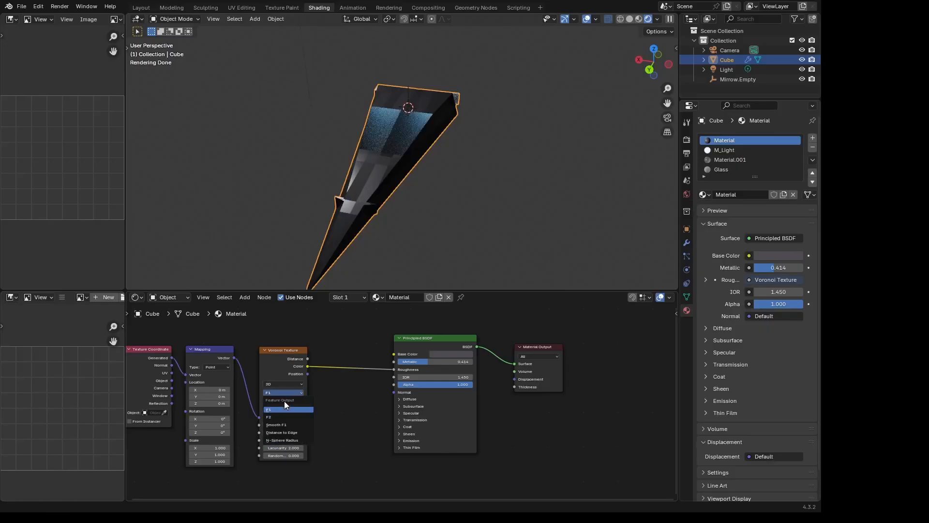
{"action": "left_click", "coordinate": [285, 426]}
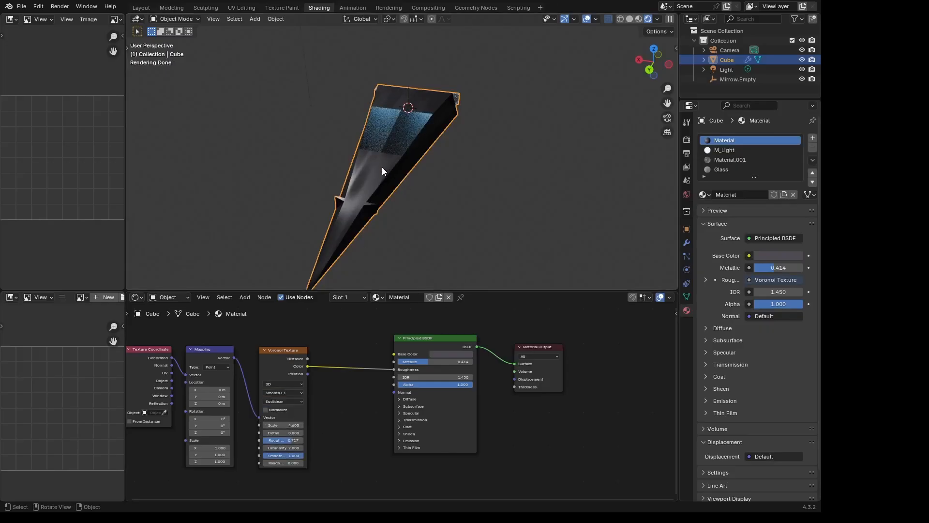
- Adjust the Voronoi Texture's scale to 7.600 and reset its roughness to the default 0.500
{"action": "left_click_drag", "start_coordinate": [294, 424], "coordinate": [353, 425]}
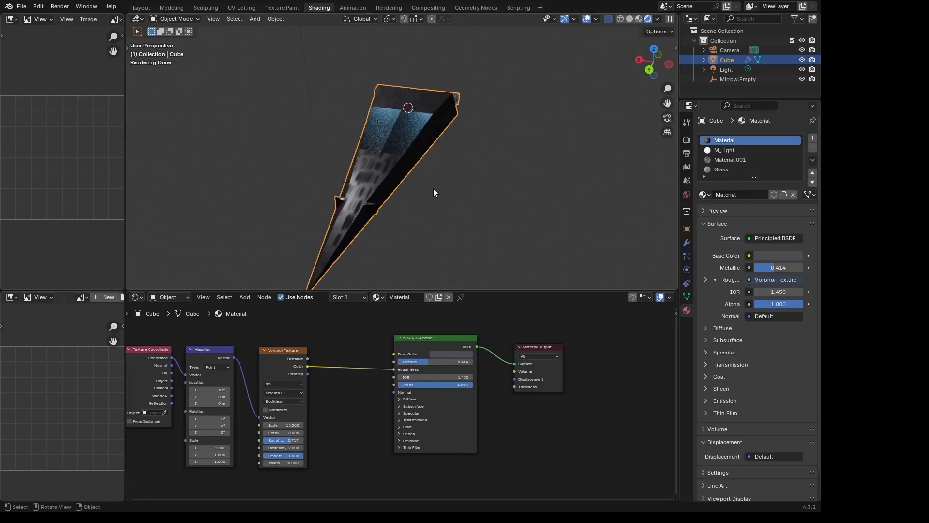
{"action": "middle_click_drag", "start_coordinate": [433, 188], "coordinate": [597, 220]}
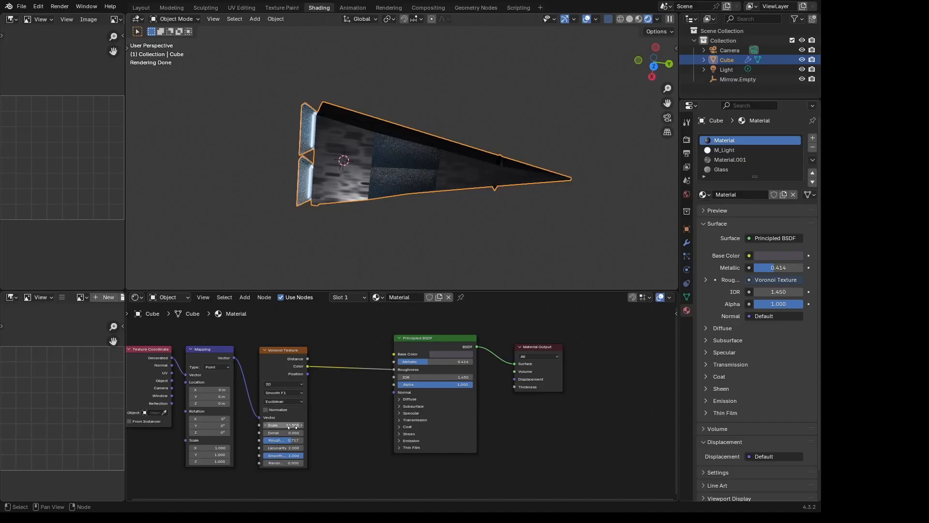
{"action": "left_click_drag", "start_coordinate": [293, 426], "coordinate": [249, 426]}
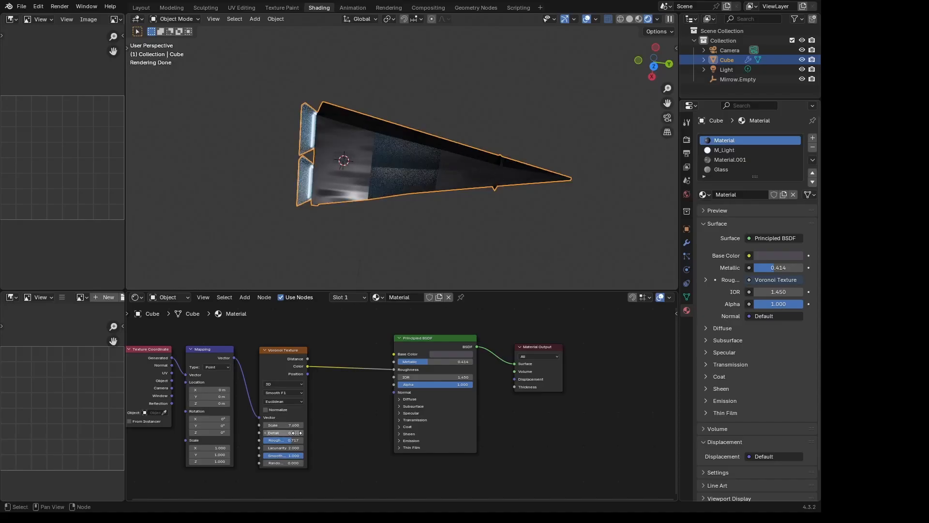
{"action": "middle_click_drag", "start_coordinate": [305, 414], "coordinate": [326, 389]}
{"action": "scroll", "coordinate": [325, 390], "scroll_direction": "down", "scroll_amount": 1}
{"action": "key", "text": "BackSpace"}
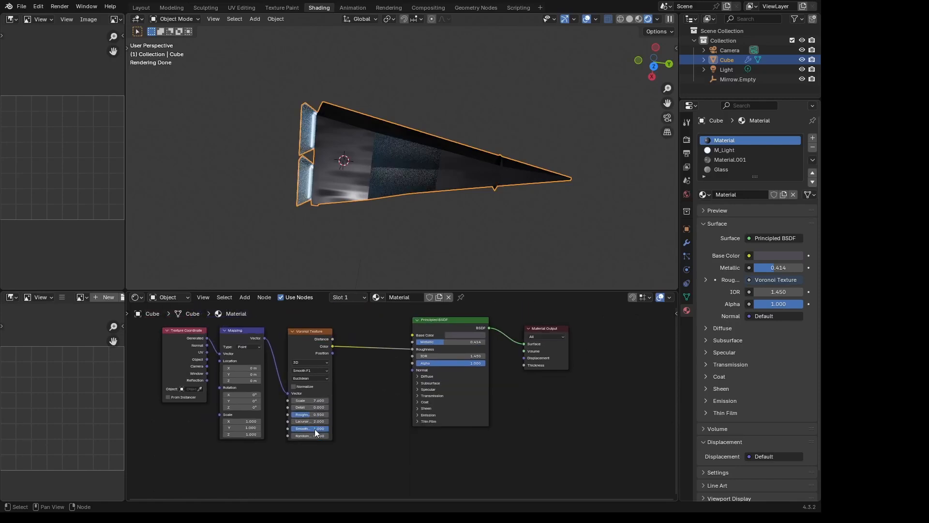
- Move the Voronoi Color link from Roughness to Base Color and connect the Texture Coordinate's Object output to the Mapping Vector
{"action": "scroll", "coordinate": [310, 415], "scroll_direction": "up", "scroll_amount": 1}
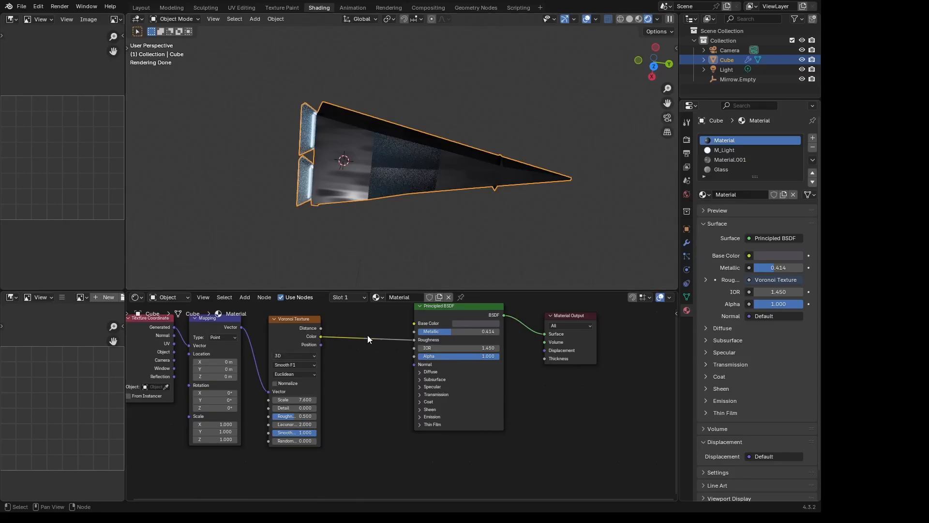
{"action": "left_click_drag", "start_coordinate": [415, 341], "coordinate": [414, 322]}
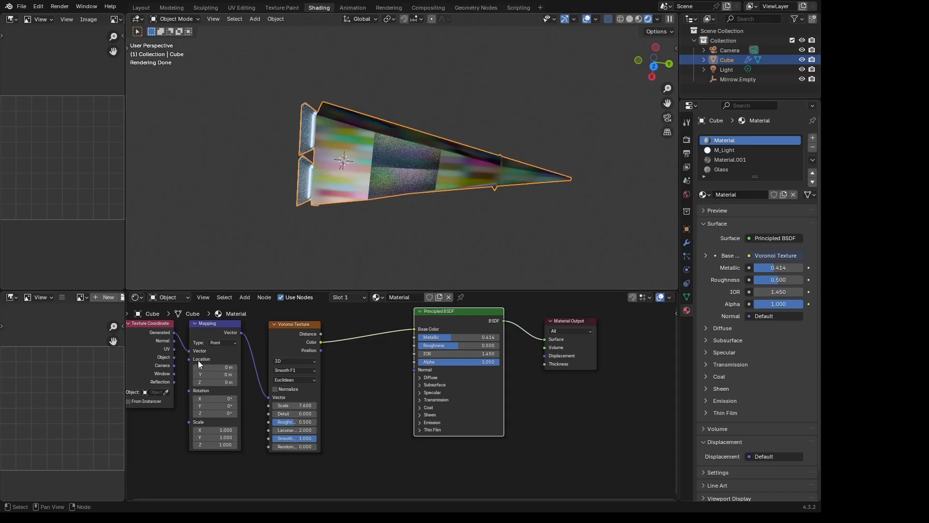
{"action": "left_click_drag", "start_coordinate": [174, 357], "coordinate": [189, 351]}
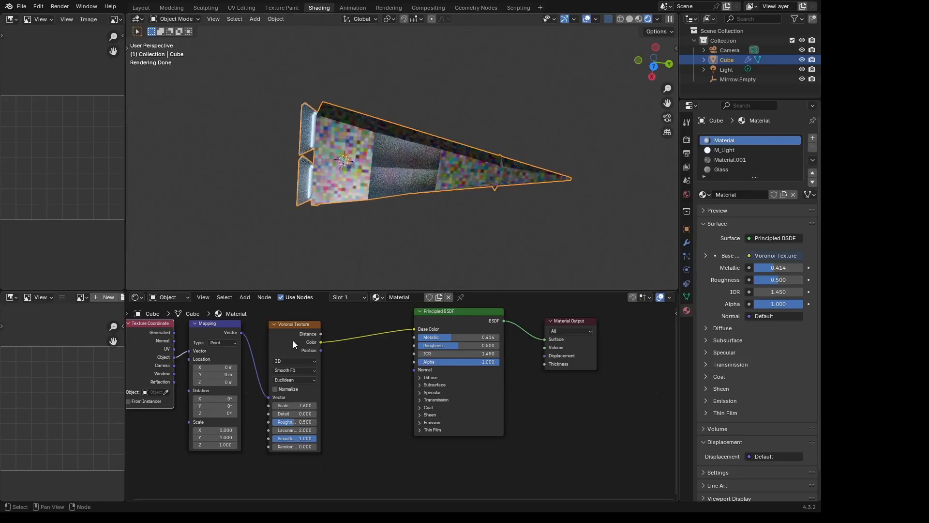
{"action": "scroll", "coordinate": [349, 190], "scroll_direction": "up", "scroll_amount": 2}
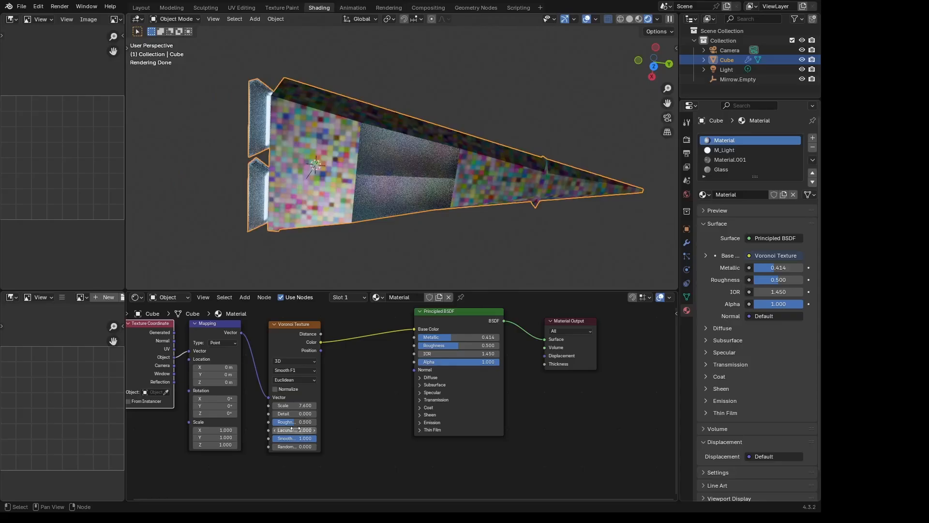
- Set the Voronoi Texture's scale to 2.200, detail to 2.100 and roughness to 0.525, and reroute its Color from Base Color to Roughness
{"action": "left_click_drag", "start_coordinate": [292, 426], "coordinate": [301, 406]}
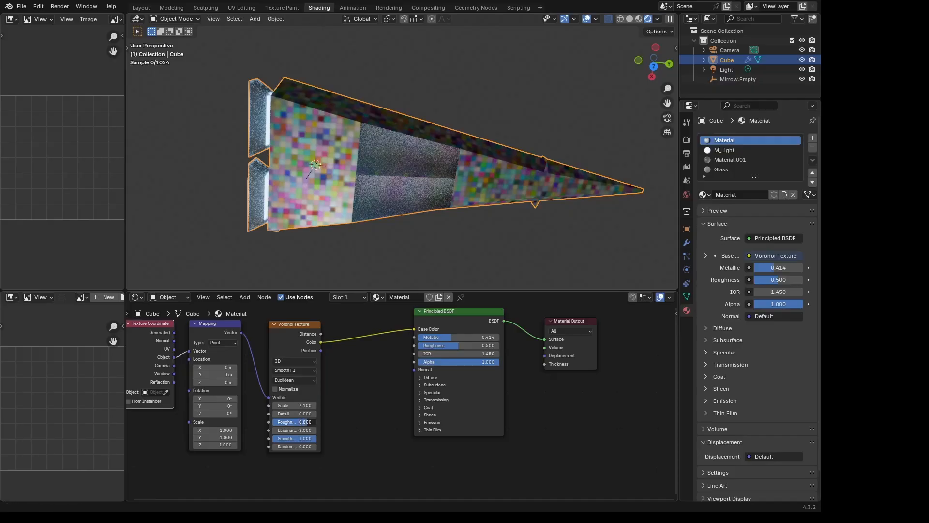
{"action": "mouse_move", "coordinate": [296, 422]}
{"action": "left_mouse_down"}
{"action": "mouse_move", "coordinate": [287, 421]}
{"action": "mouse_move", "coordinate": [297, 440]}
{"action": "mouse_move", "coordinate": [300, 414]}
{"action": "mouse_move", "coordinate": [327, 414]}
{"action": "mouse_move", "coordinate": [270, 405]}
{"action": "mouse_move", "coordinate": [289, 408]}
{"action": "left_mouse_up"}
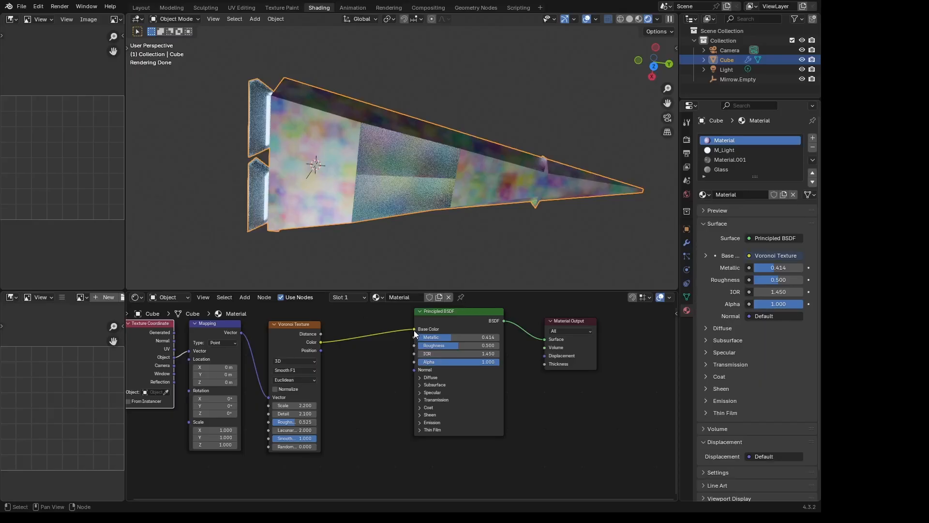
{"action": "left_click_drag", "start_coordinate": [414, 330], "coordinate": [419, 346]}
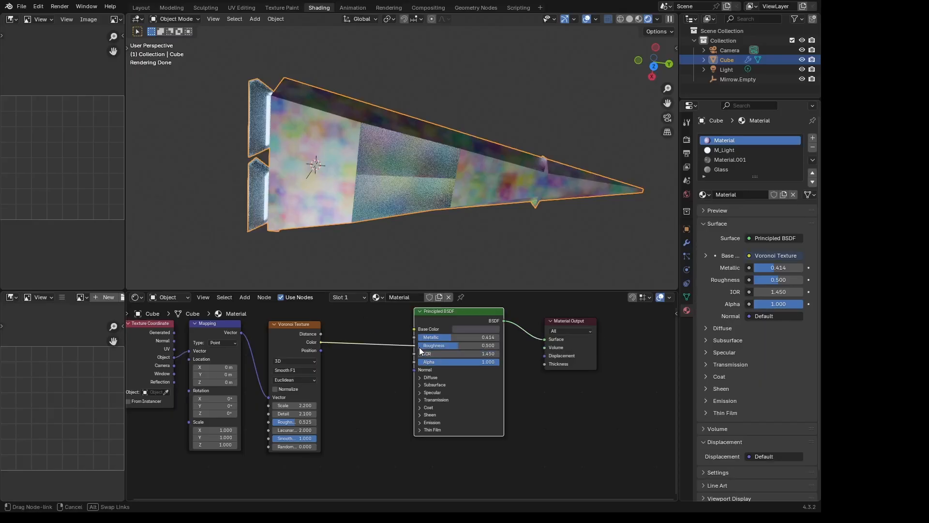